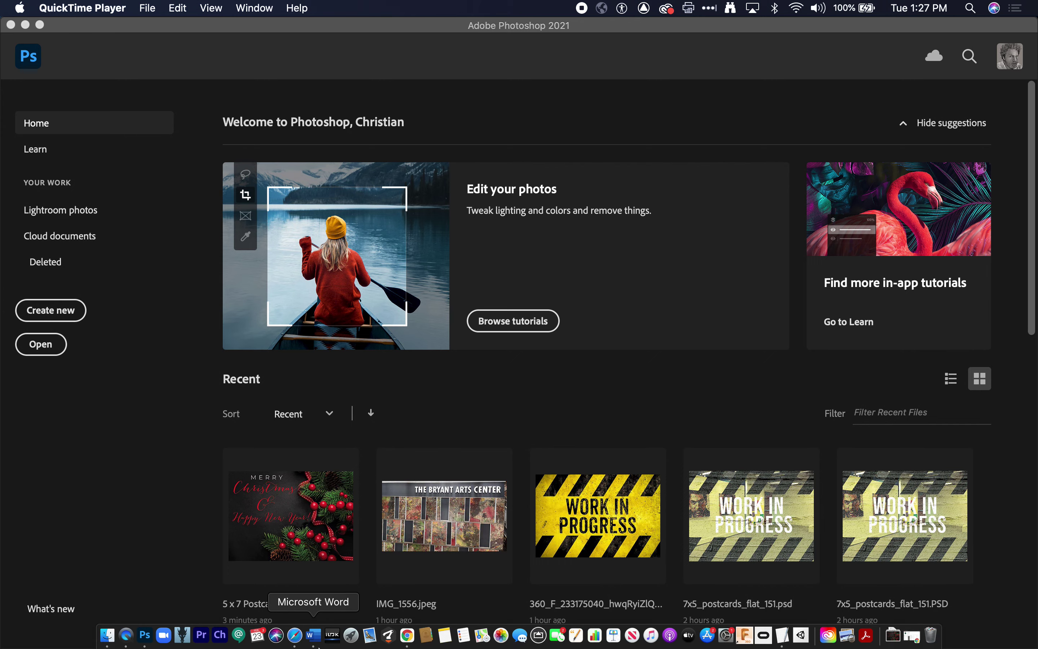
Switch from the Photoshop home screen to Safari's Favorites start page.
left_click(294, 635)
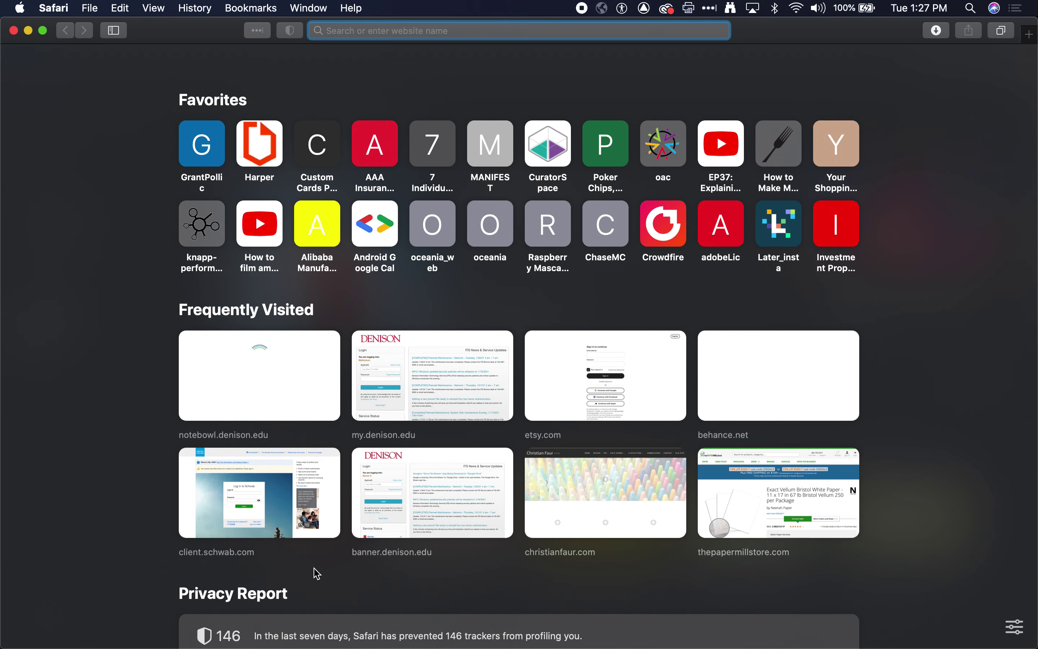
Load vistaprint.com and open the Postcards product page.
type("vistaprint.com")
key("Return")
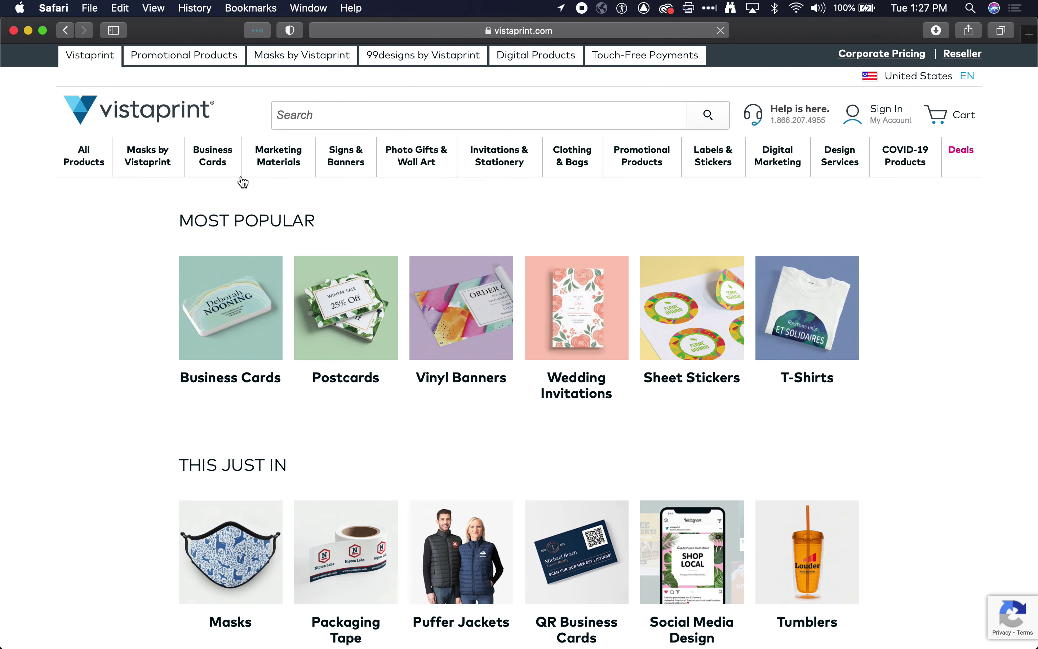
mouse_move(296, 164)
left_click(95, 222)
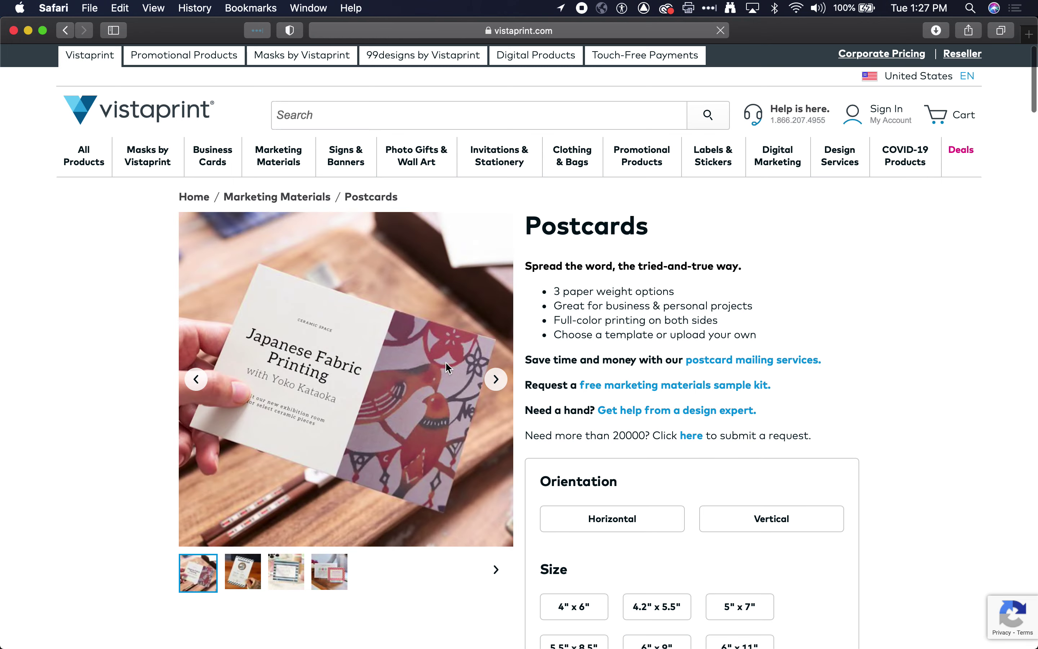
scroll(445, 362, "down", 5)
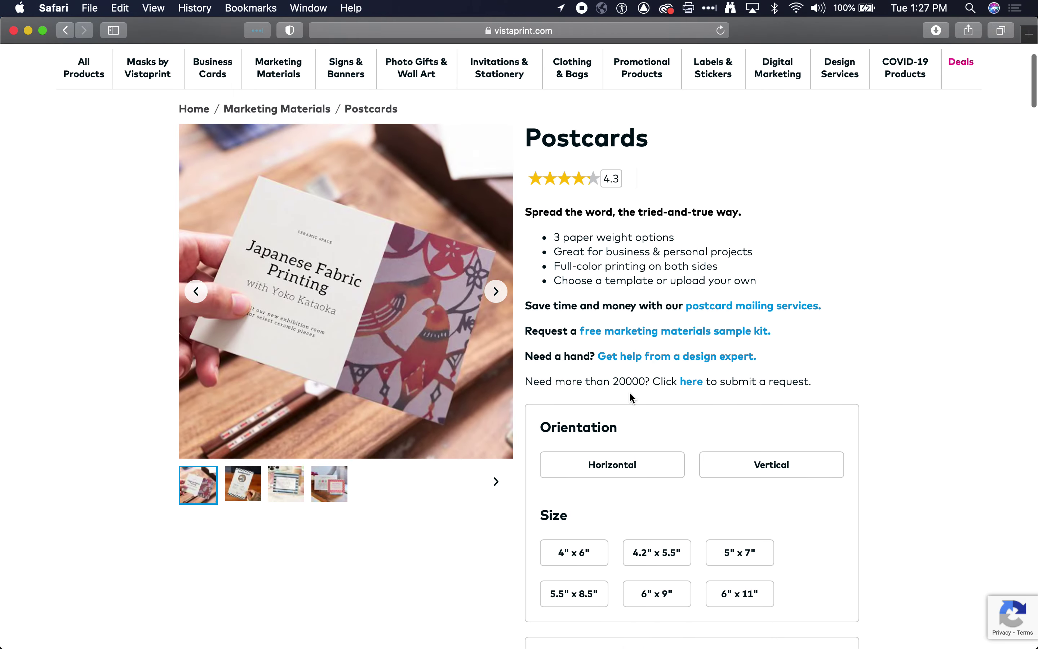
scroll(629, 390, "down", 3)
Choose a horizontal 5" x 7" postcard, glossy front only, quantity 250.
left_click(758, 464)
left_click(632, 379)
scroll(747, 473, "down", 5)
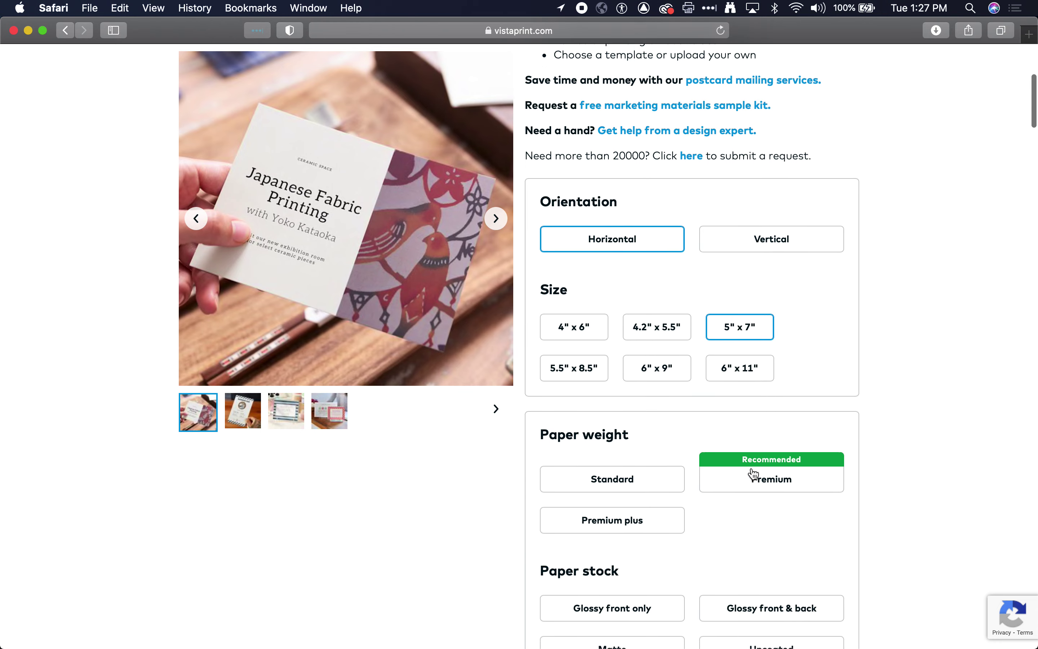
scroll(749, 496, "down", 7)
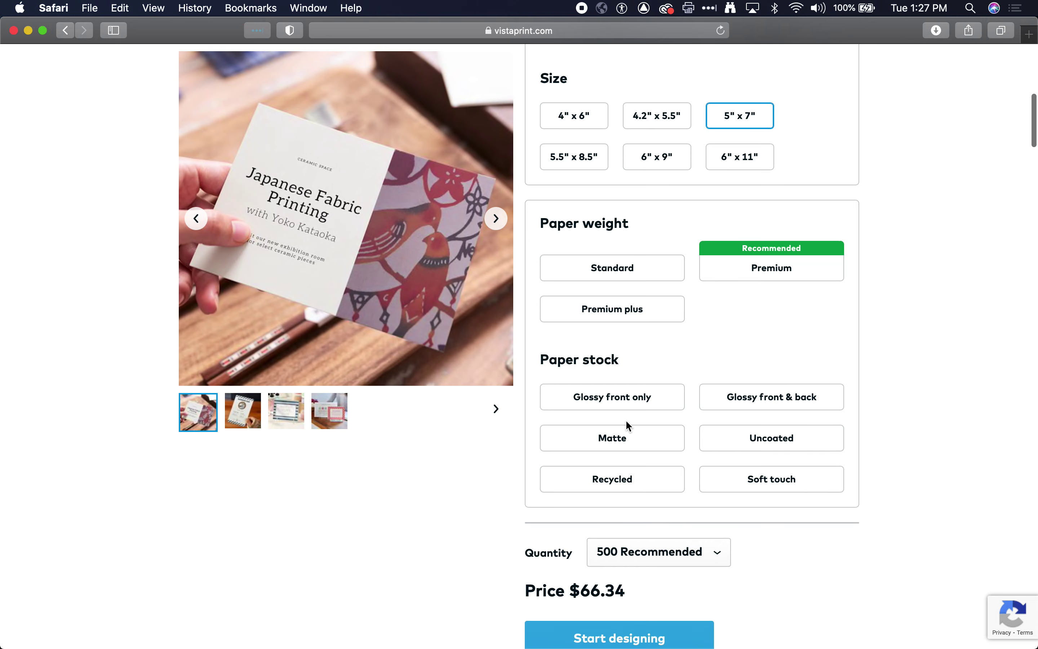
left_click(665, 406)
scroll(677, 493, "down", 3)
left_click(677, 456)
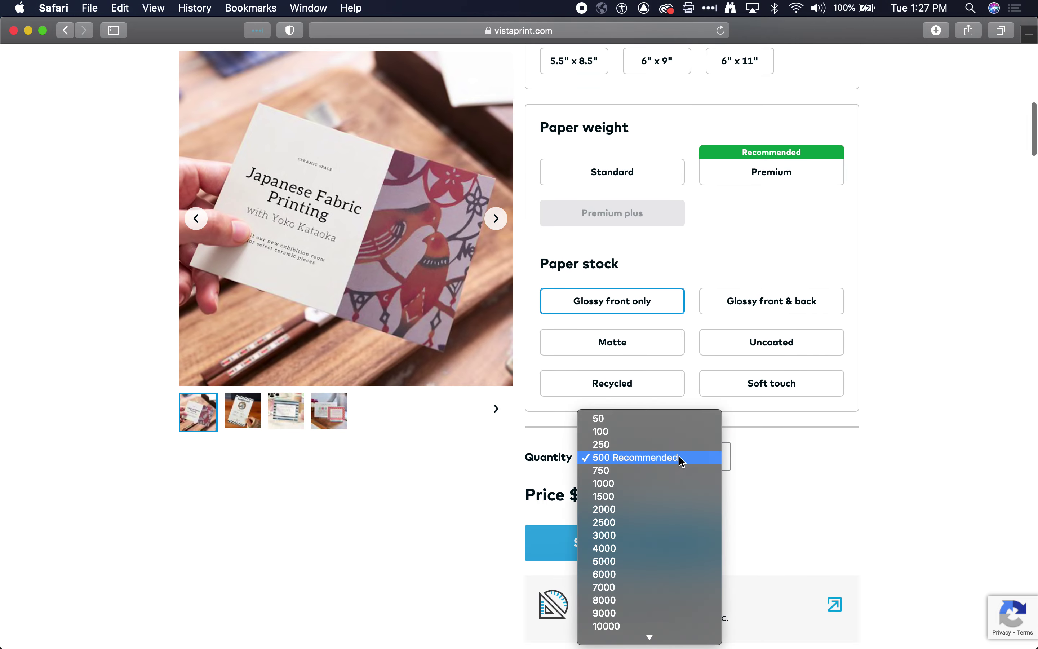
left_click(677, 445)
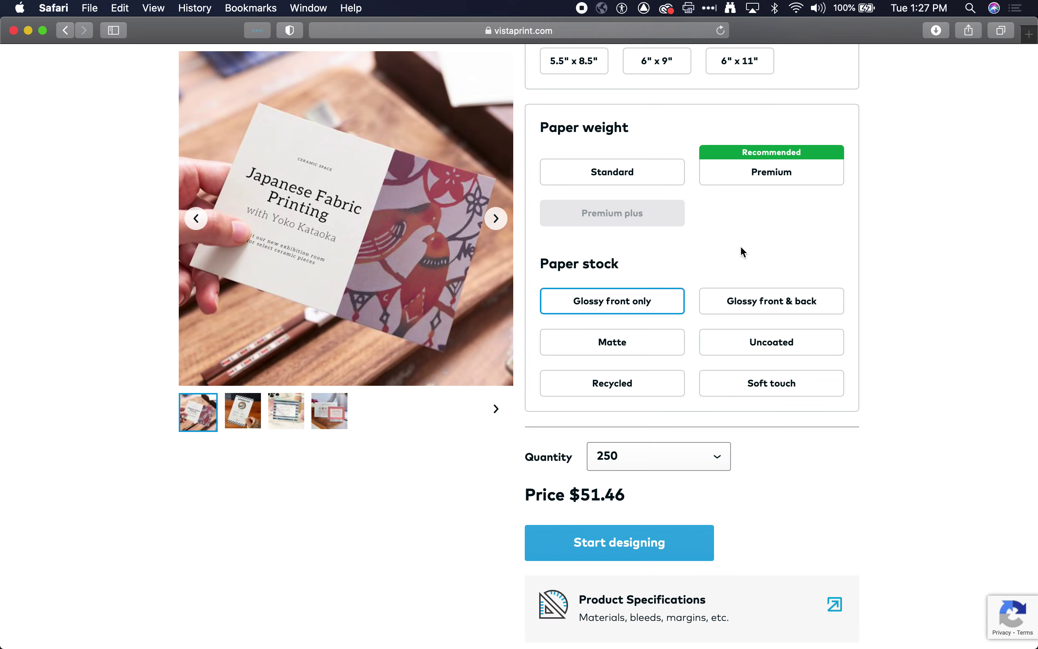
Compare glossy front-and-back, keep glossy front only, and pick Premium paper weight.
left_click(763, 303)
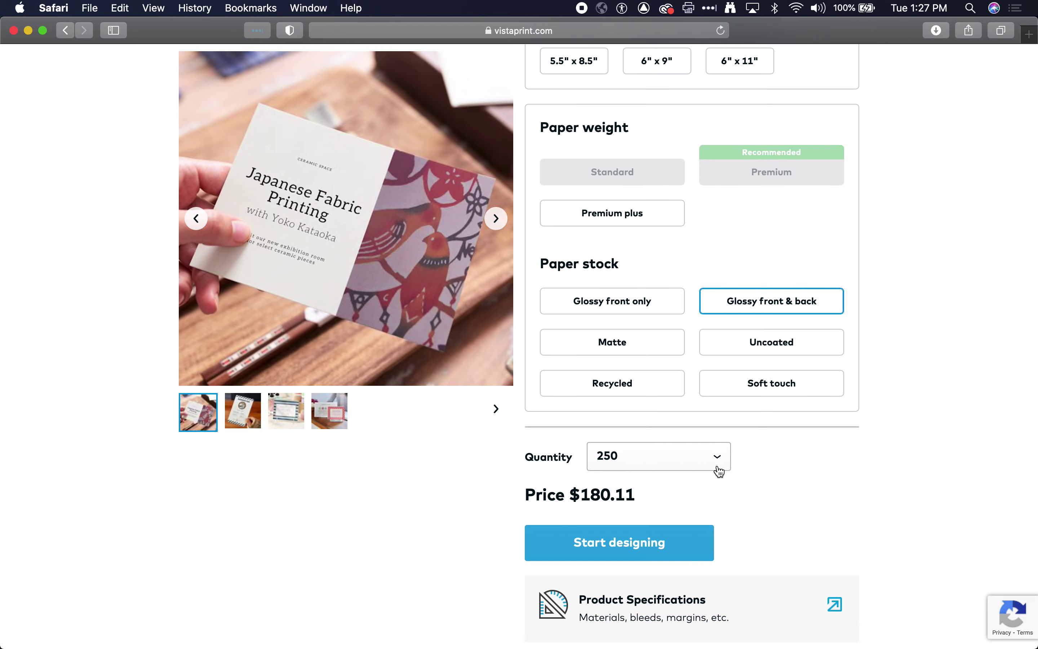
left_click(655, 305)
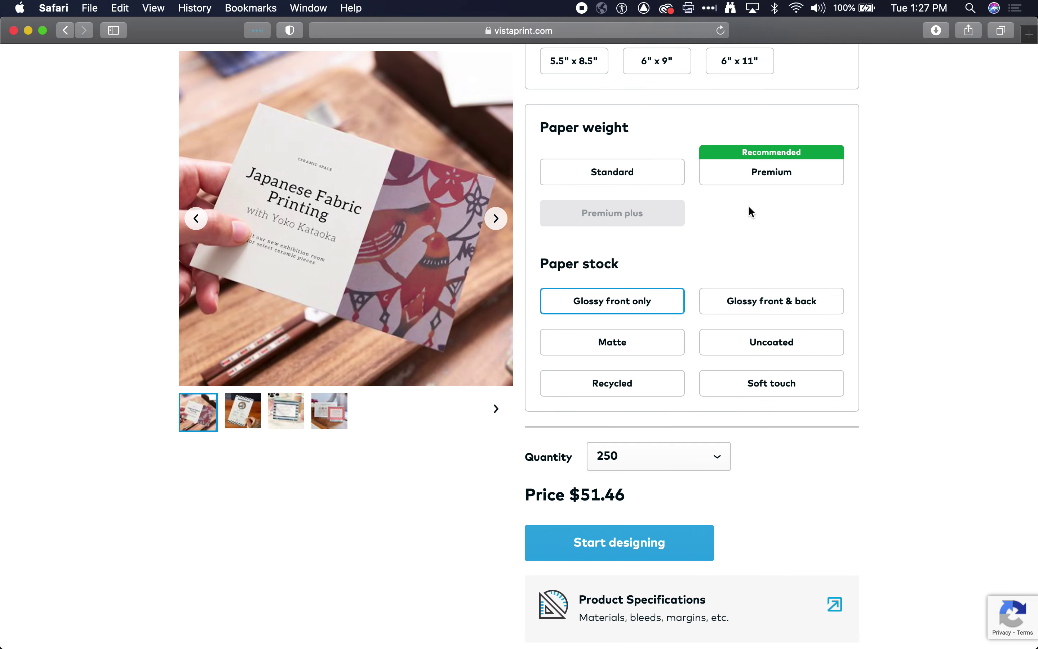
left_click(766, 174)
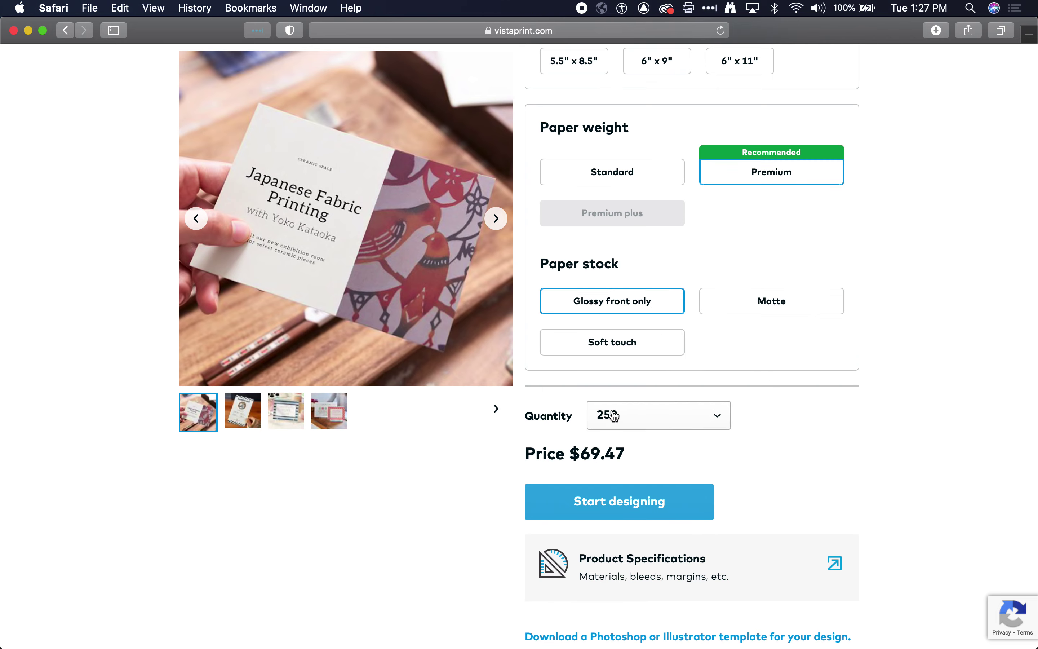
scroll(680, 433, "up", 5)
scroll(681, 435, "up", 5)
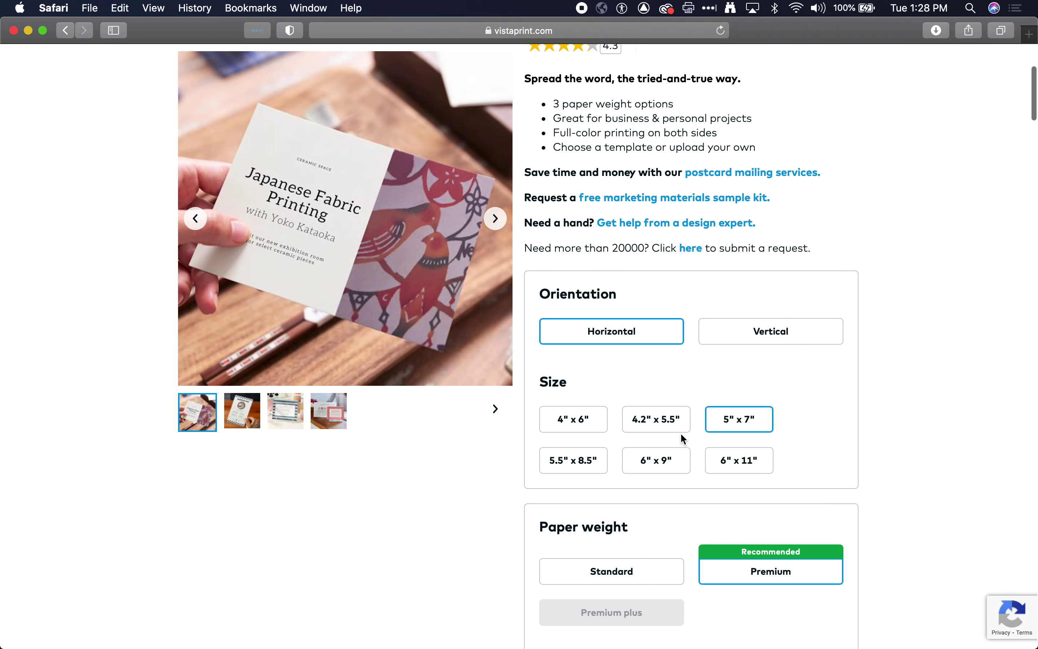
scroll(680, 432, "down", 10)
scroll(680, 432, "down", 1)
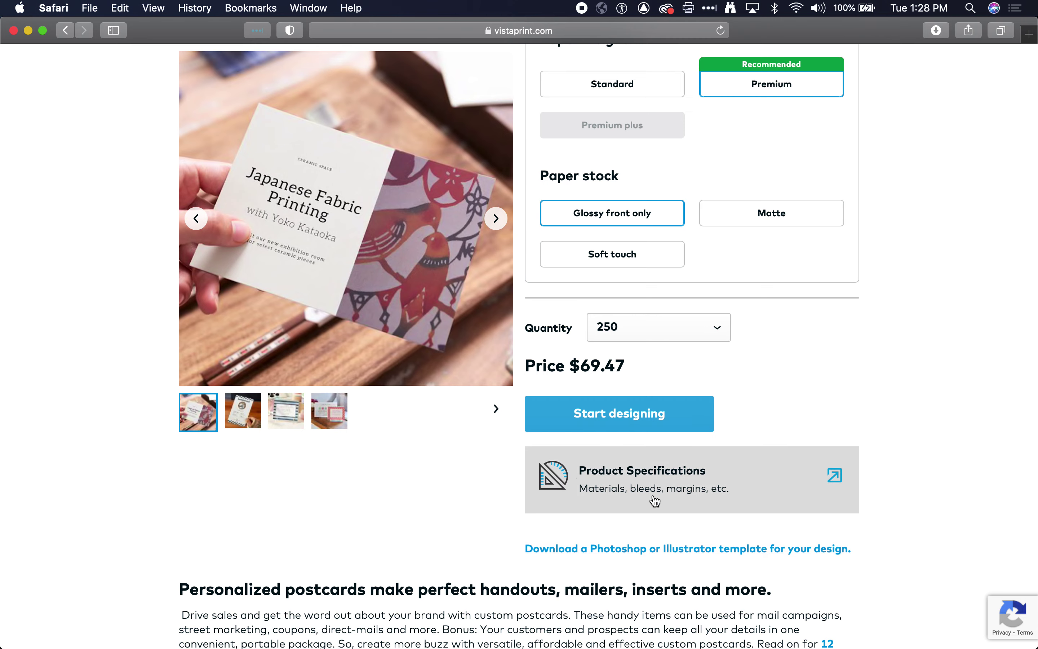
Open the postcard pricing and specifications, showing 5" x 7" matte prices.
left_click(718, 475)
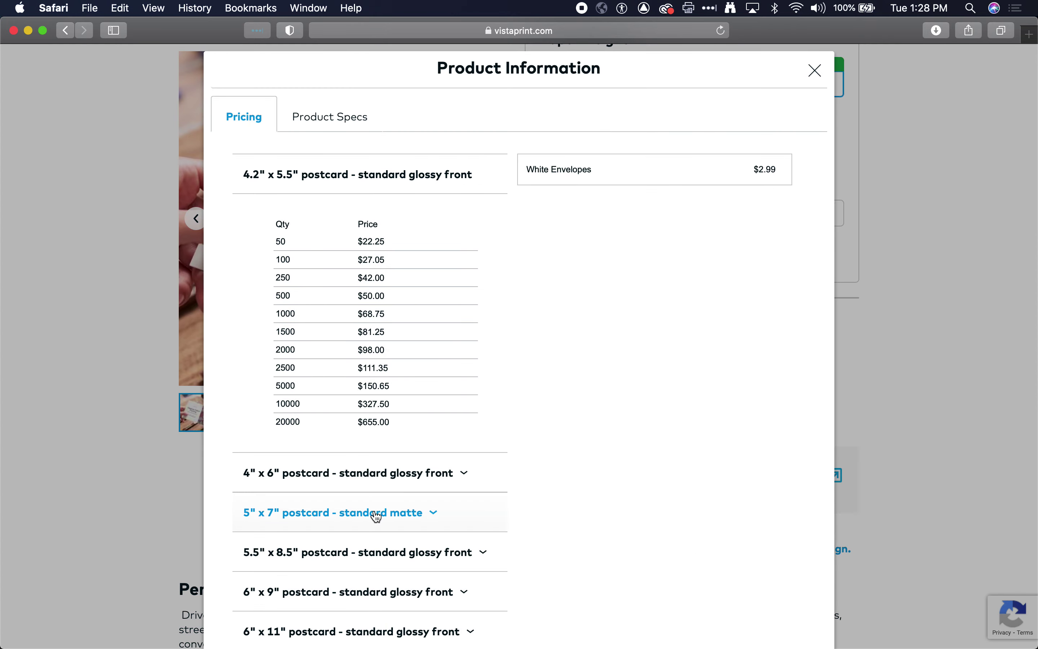
left_click(376, 513)
scroll(457, 450, "down", 3)
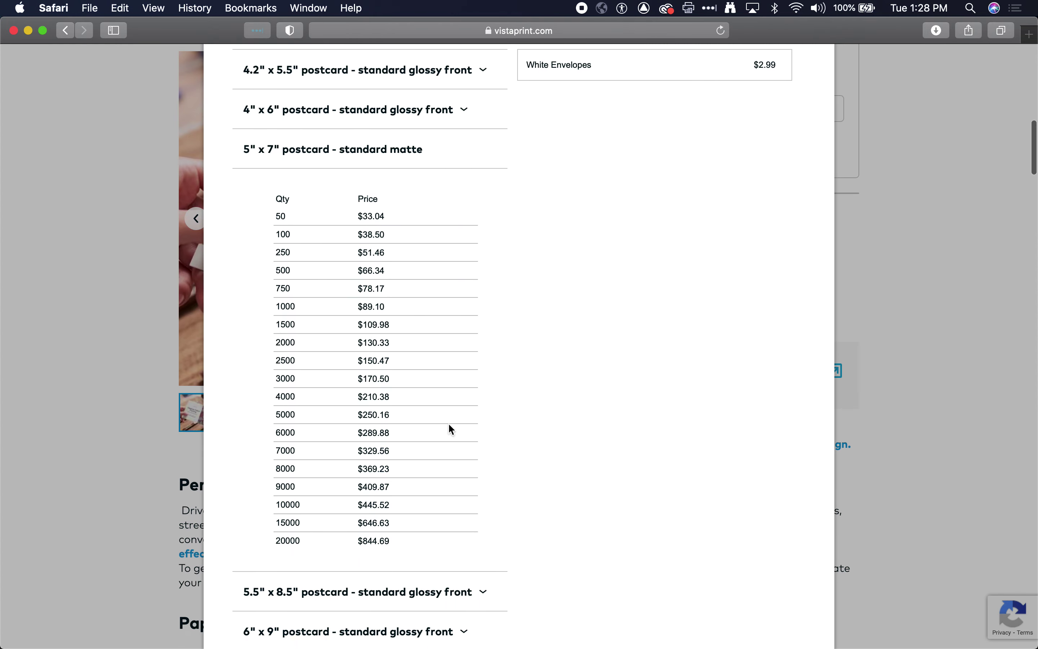
scroll(404, 453, "up", 5)
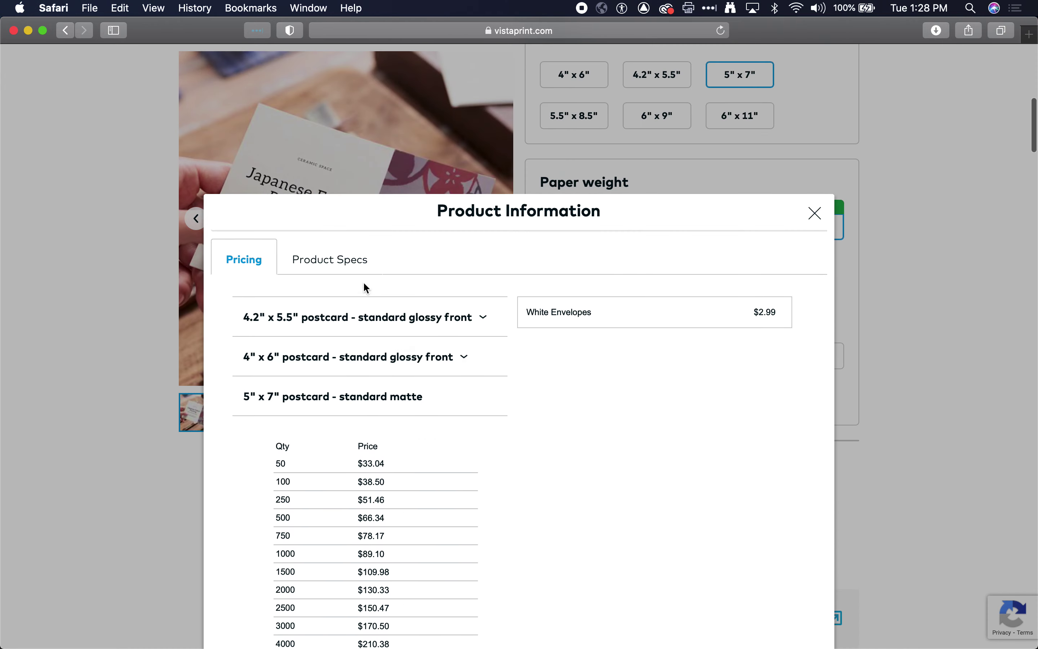
In Product Specs, expand the 5" x 7" glossy front entry and highlight its 2135 x 1535 px full bleed.
left_click(334, 263)
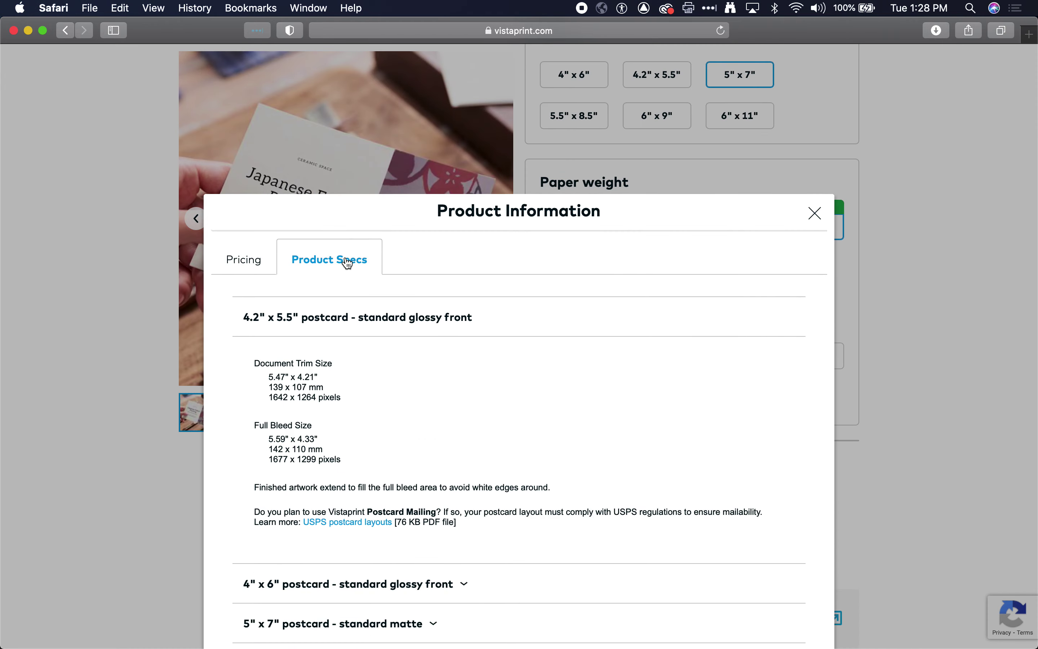
scroll(442, 410, "down", 5)
left_click(444, 413)
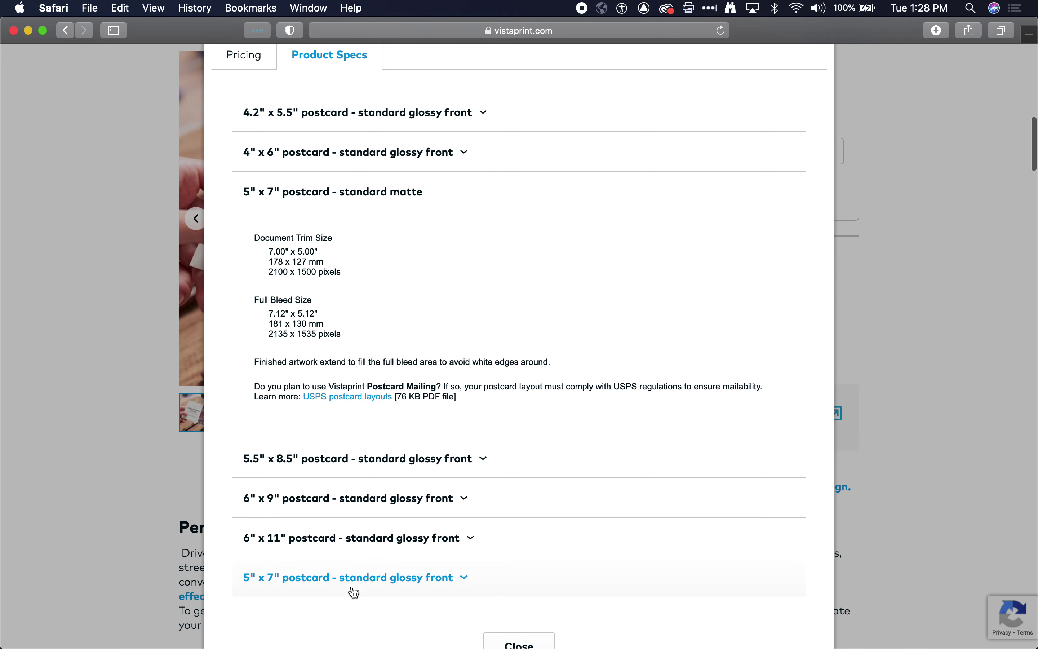
scroll(352, 590, "down", 3)
left_click(376, 480)
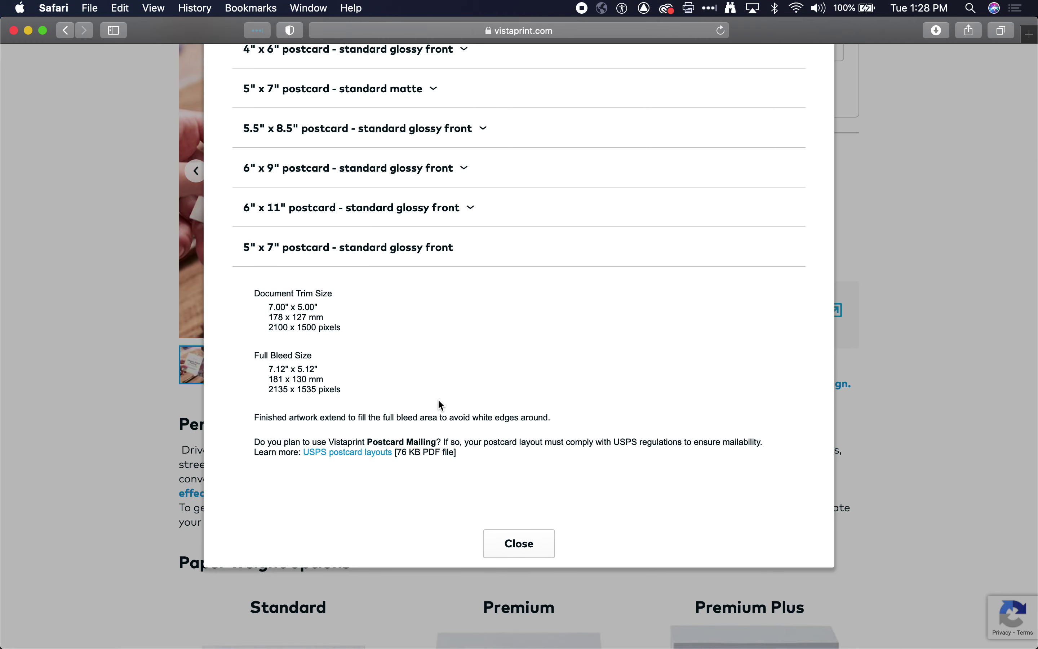
scroll(296, 404, "up", 5)
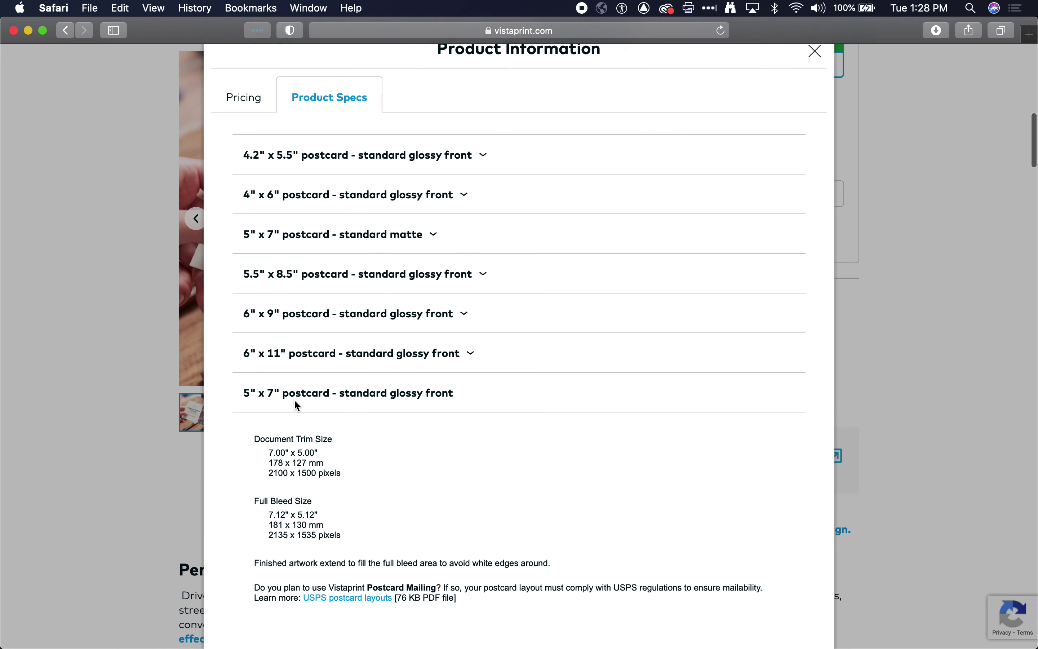
scroll(296, 405, "down", 3)
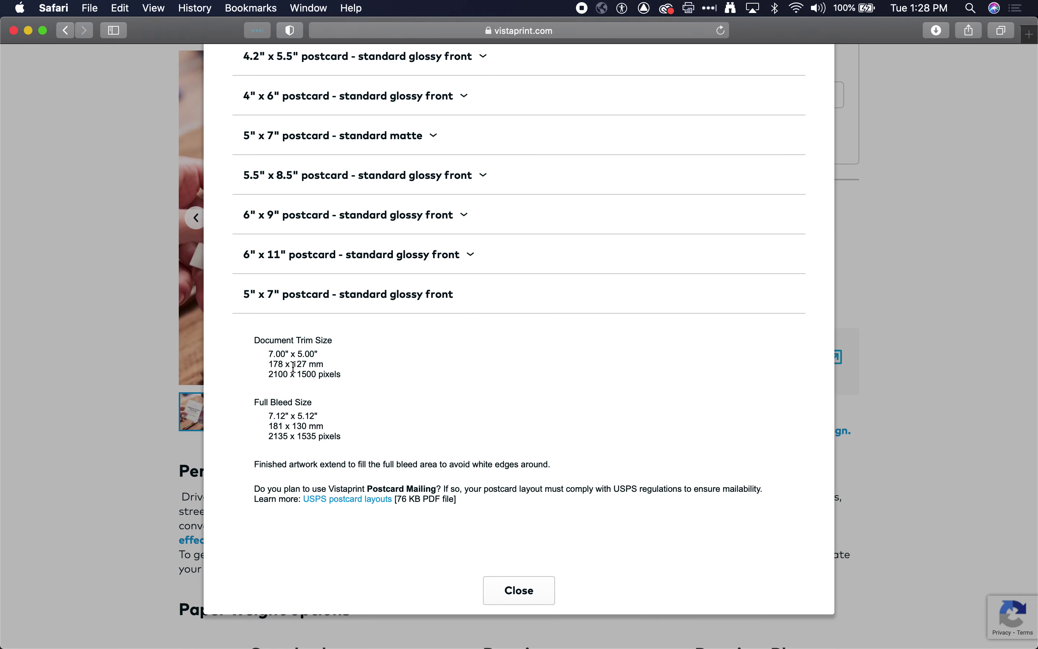
left_click_drag(257, 402, 367, 436)
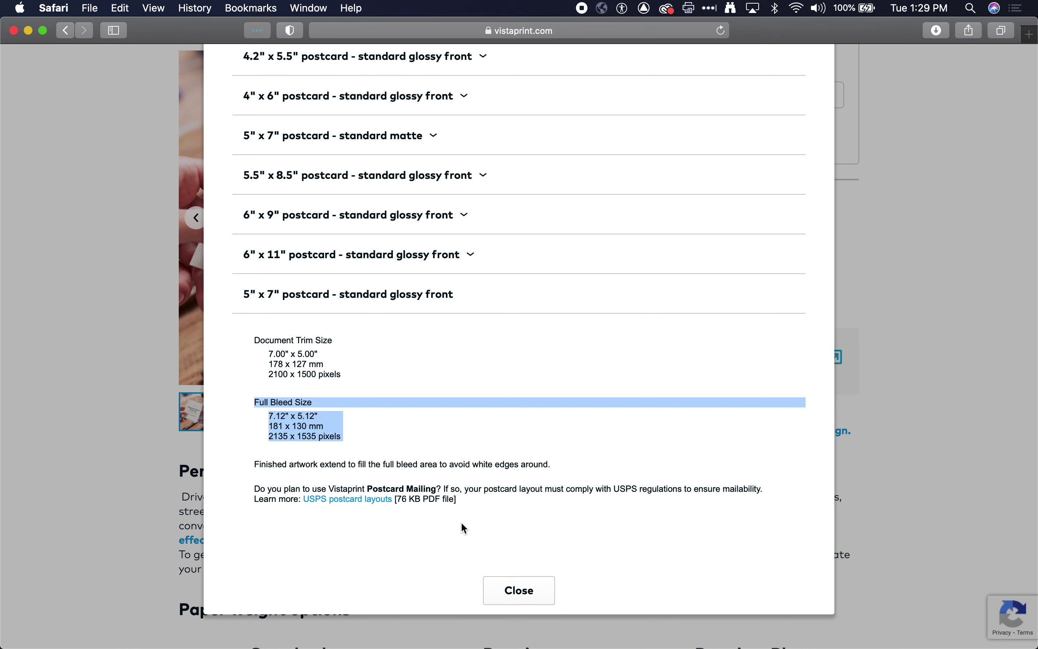
Start a new Photoshop document at 5 x 7 inches, then switch units to pixels.
key("super+Tab")
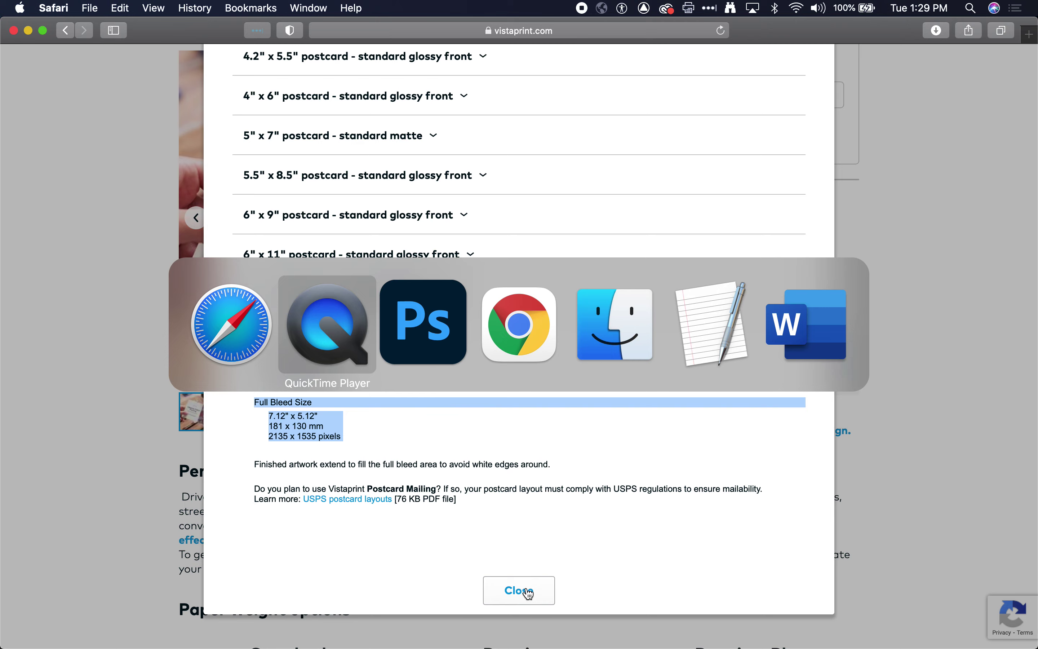
key("super+Tab")
key("super+Tab")
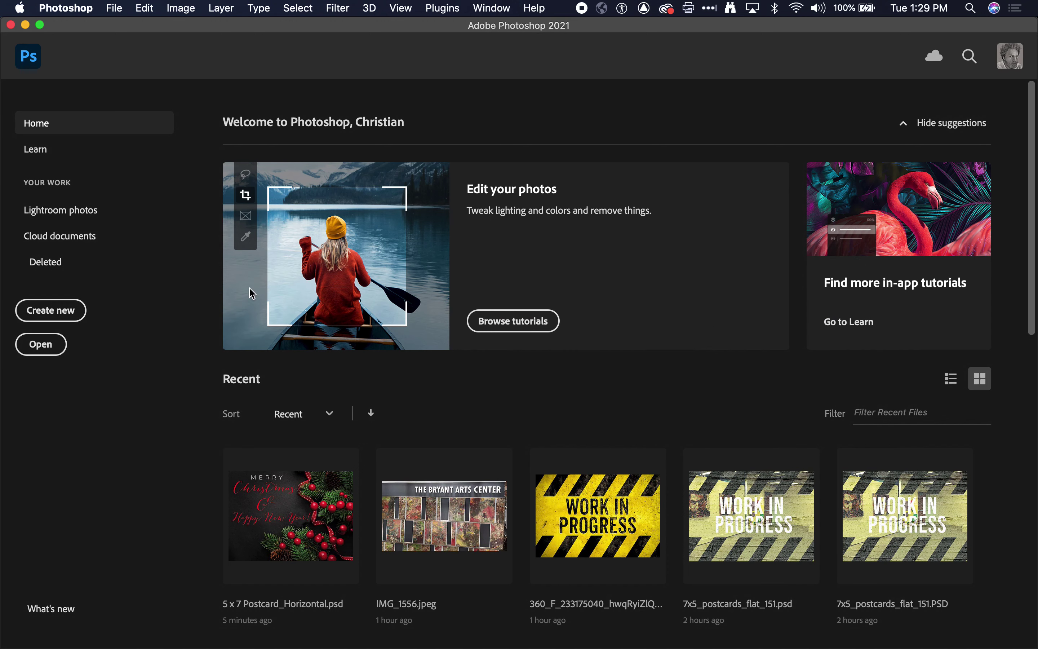
left_click(54, 311)
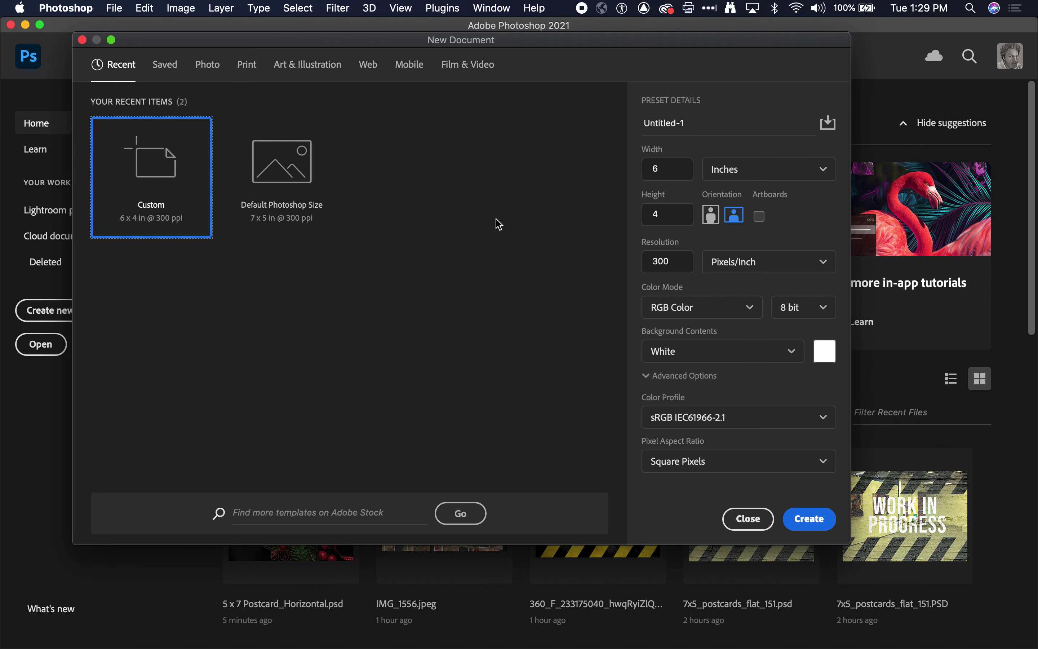
left_click(667, 173)
left_click(712, 170)
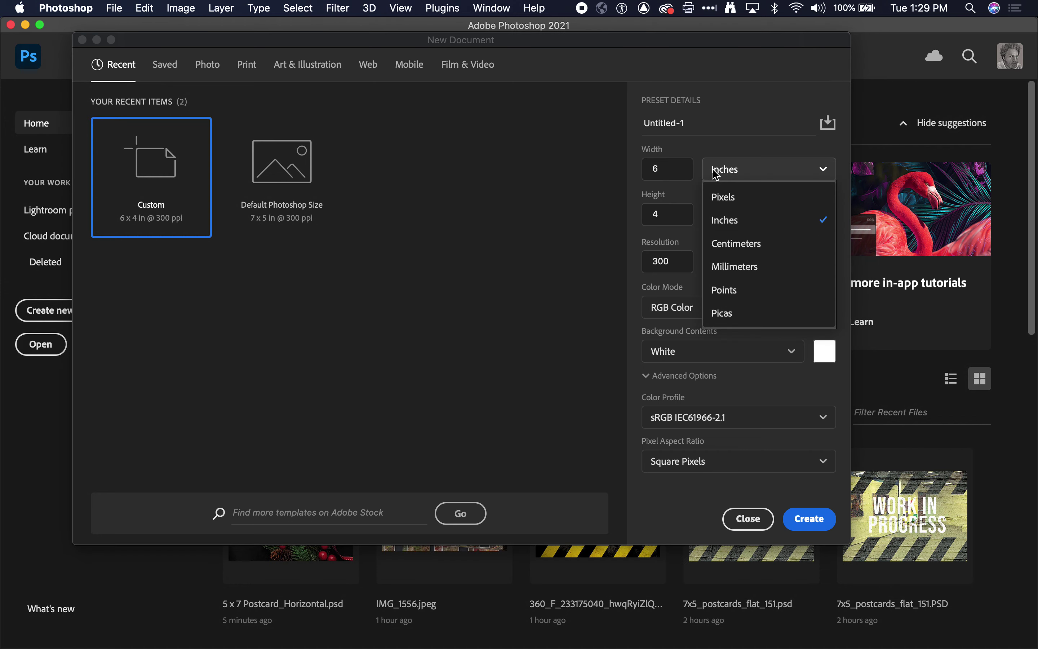
left_click(729, 217)
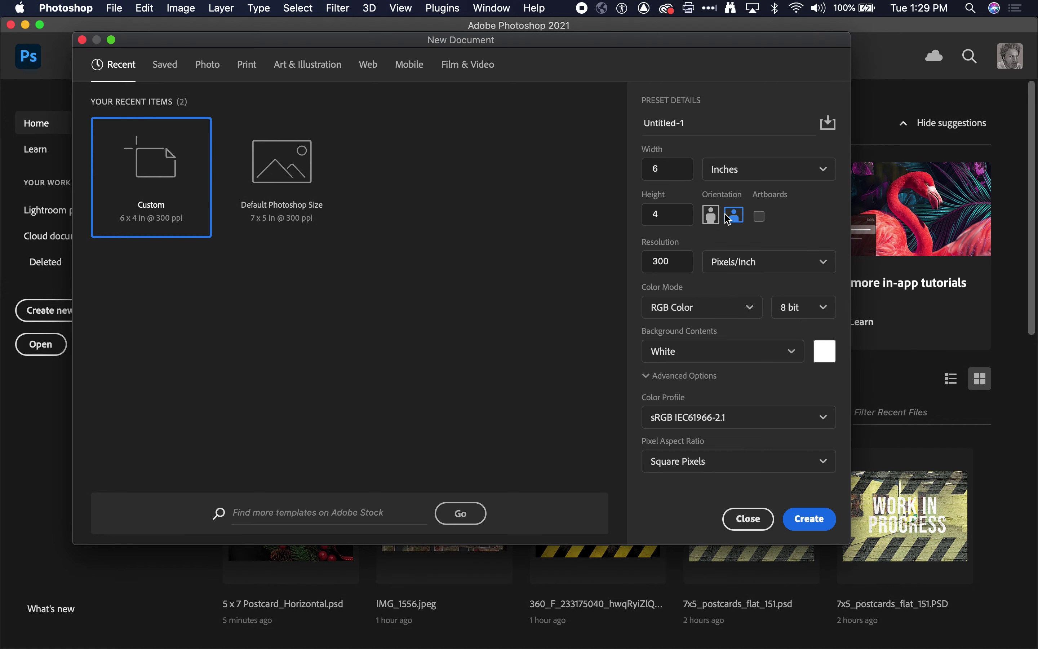
left_click(662, 164)
type("5")
left_click(664, 216)
type("7")
left_click(767, 169)
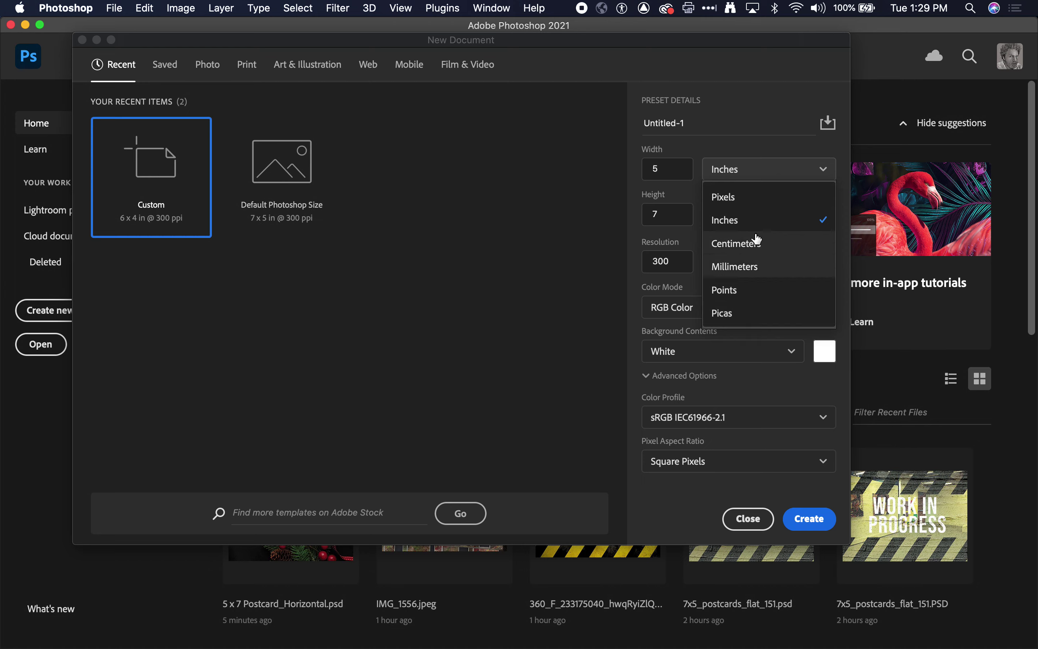
left_click(754, 198)
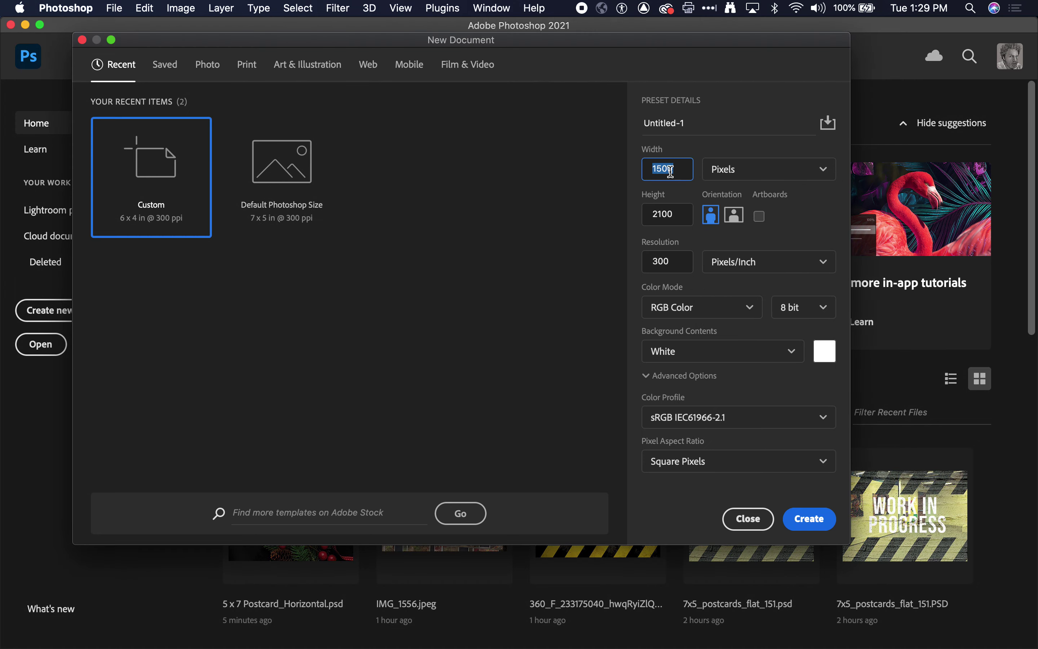
Set the document to 2135 x 1535 pixels at 300 ppi and create it.
key("super+Tab")
key("super+Tab")
key("super+Tab")
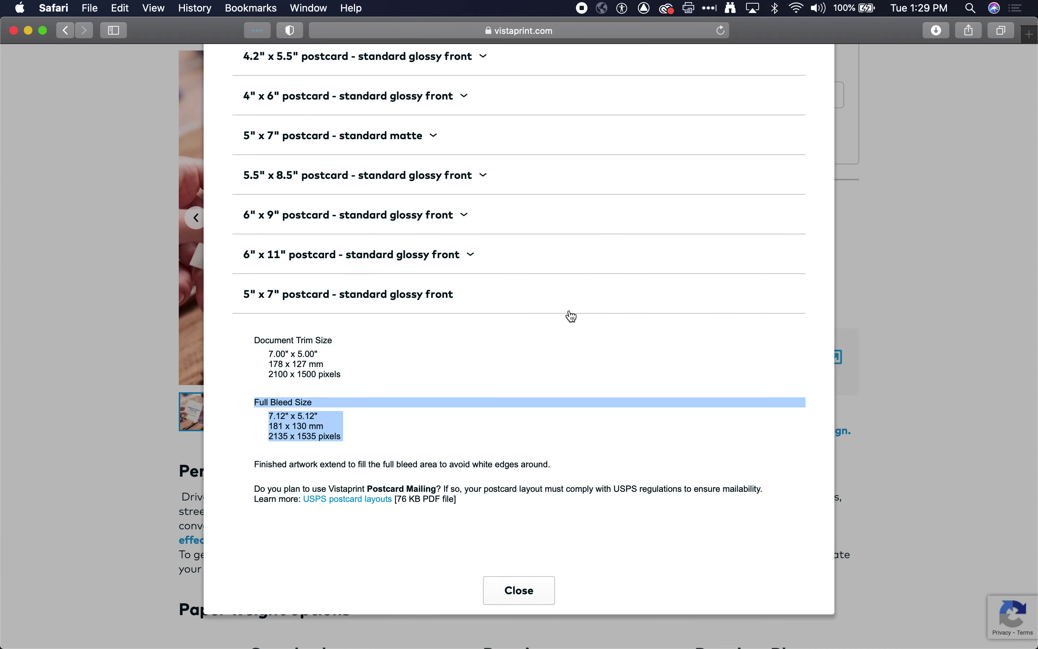
key("super+Tab")
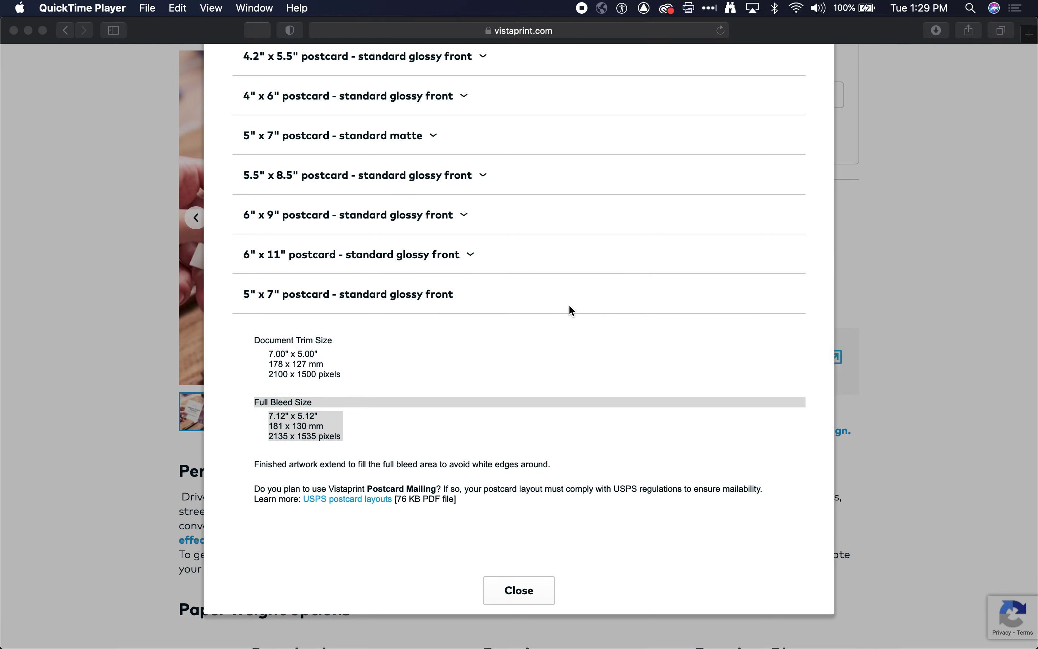
key("super+Tab")
key("super+Tab")
double_click(667, 169)
type("21")
key("Tab")
key("Tab")
type("1")
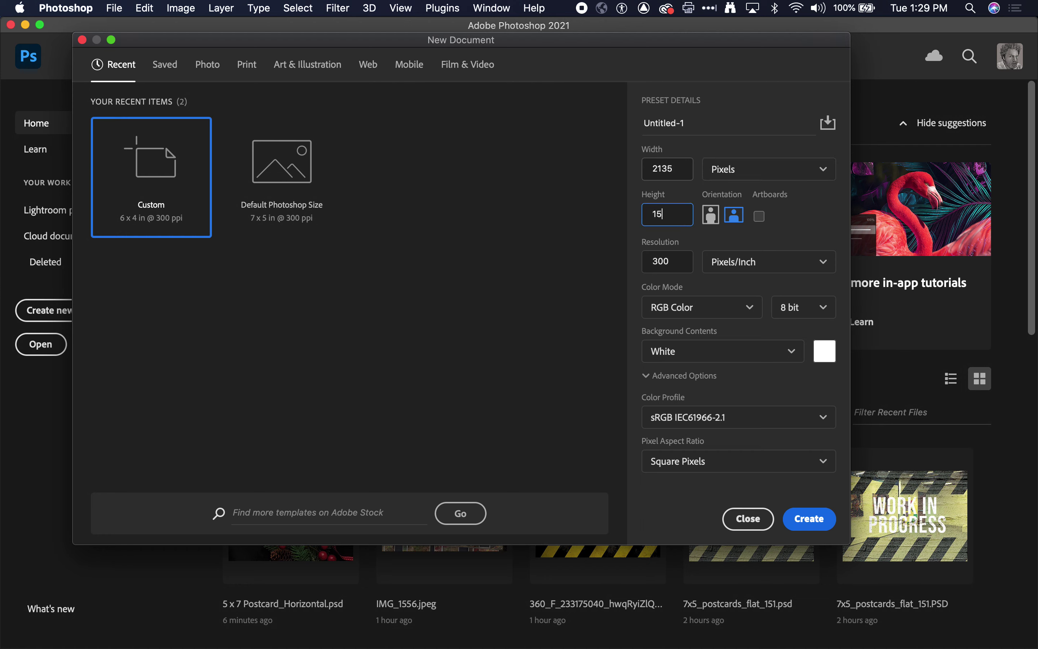
key("Tab")
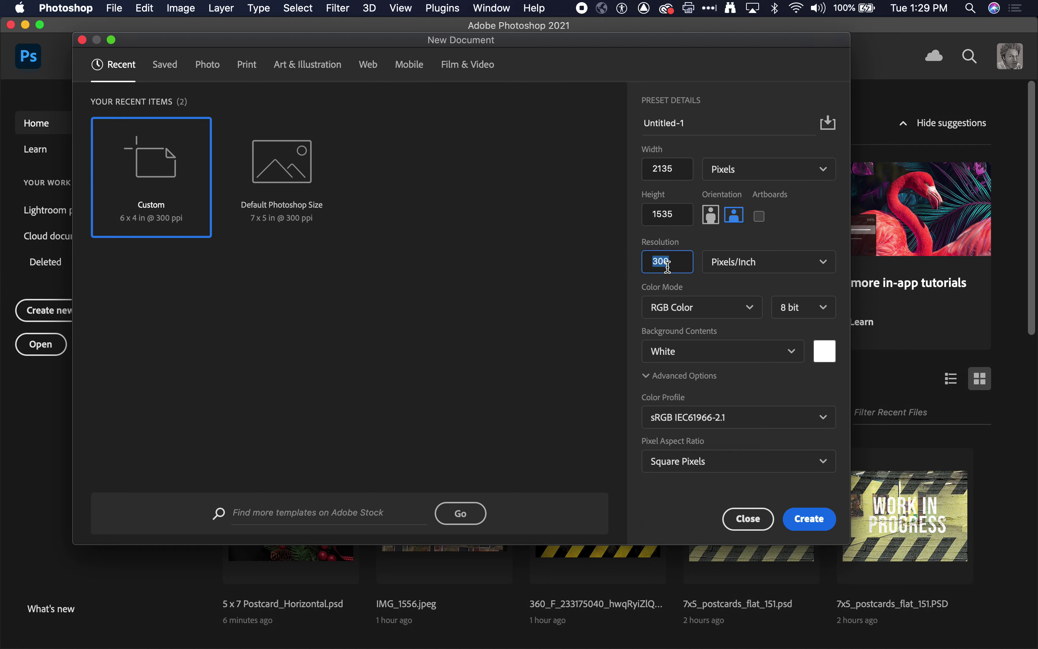
left_click(808, 519)
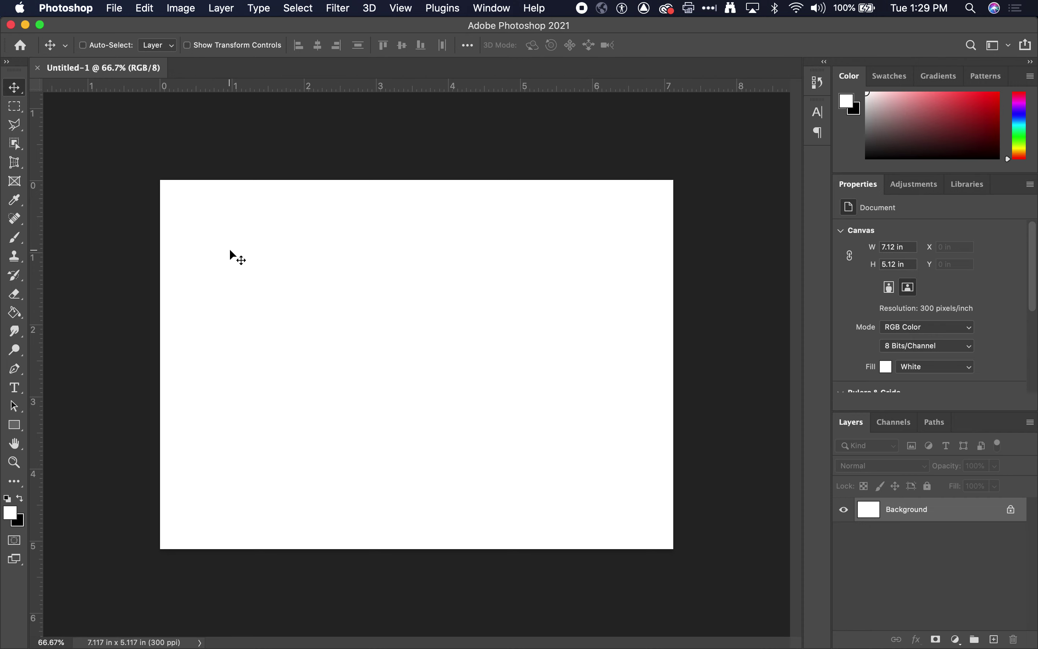
left_click(180, 8)
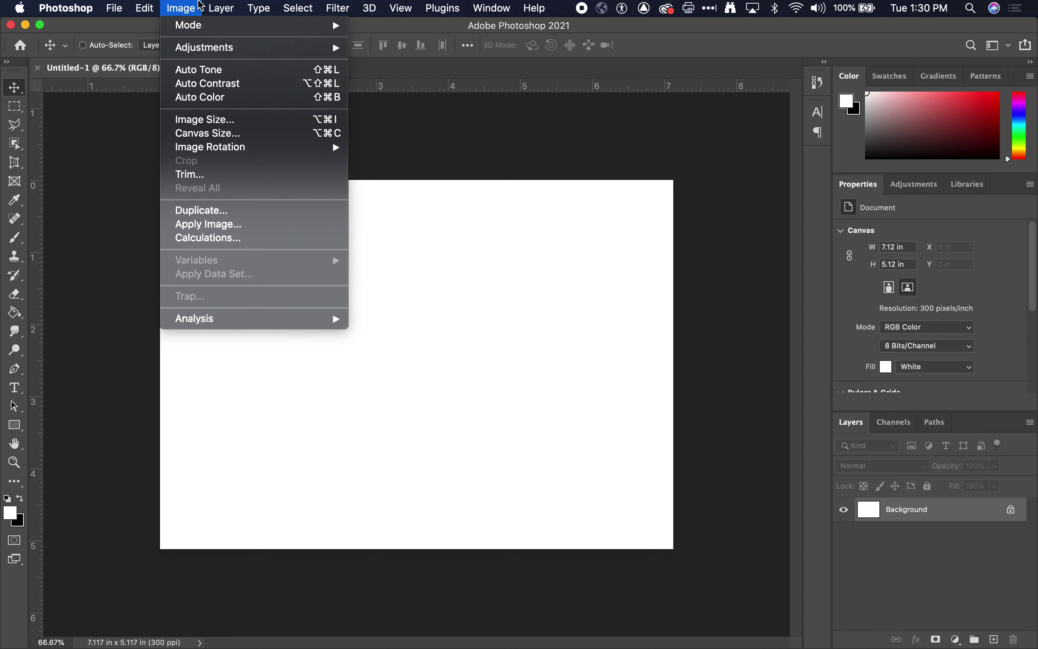
left_click(222, 127)
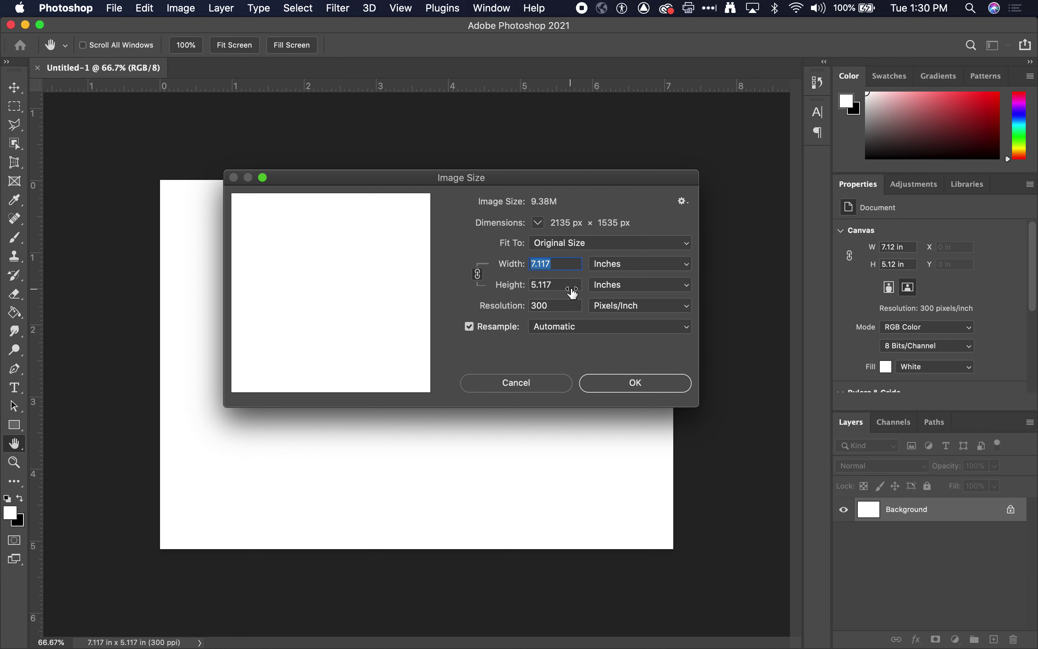
key("super+Tab")
key("super+Tab")
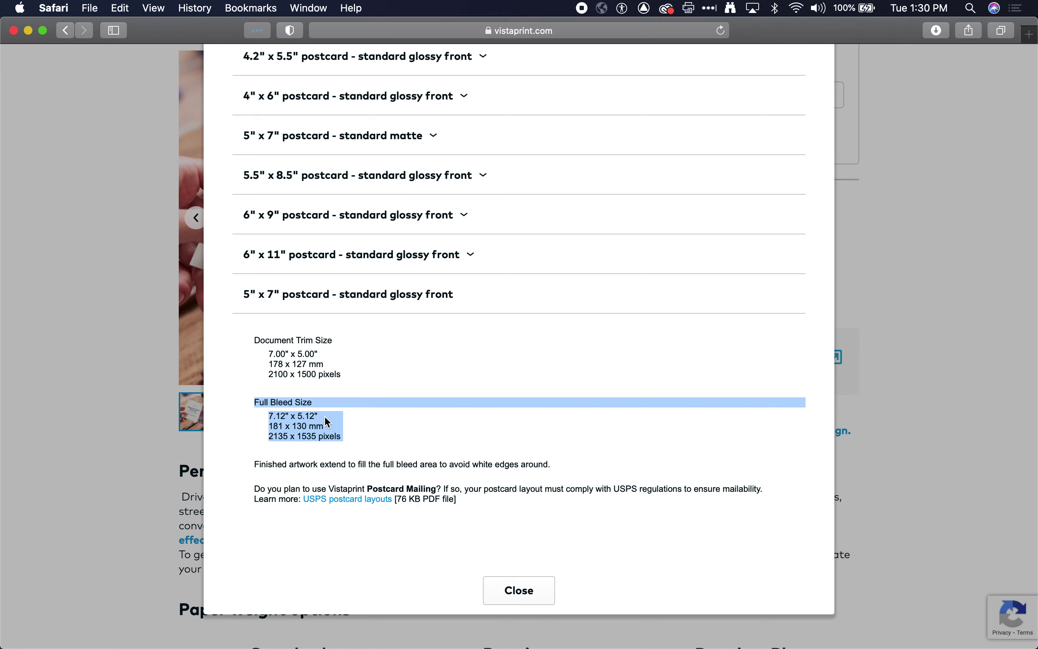
key("super+Tab")
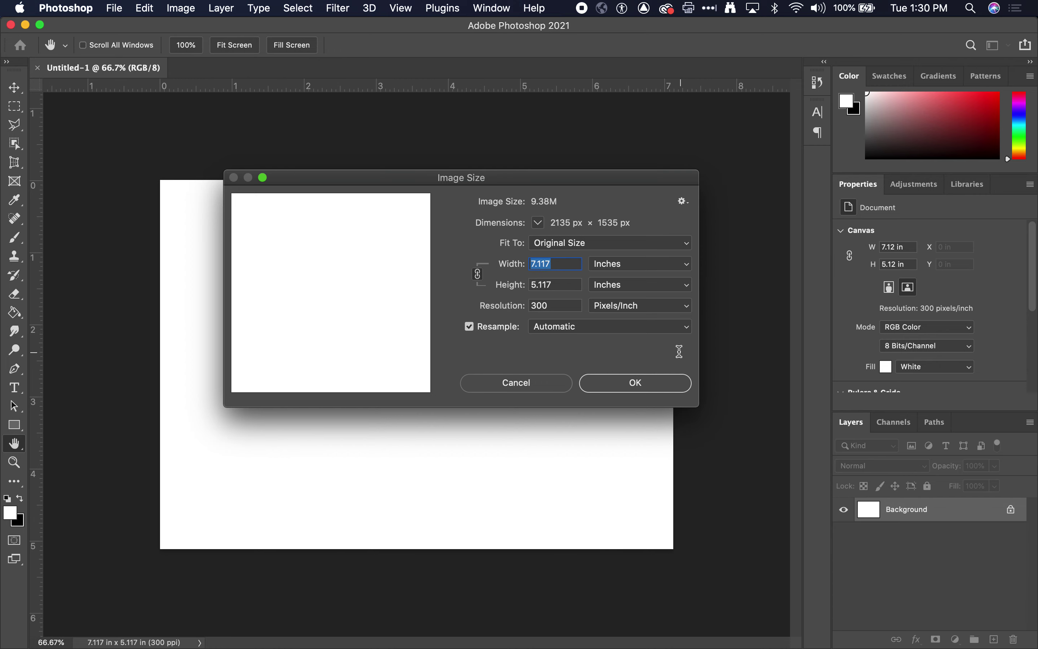
left_click(633, 383)
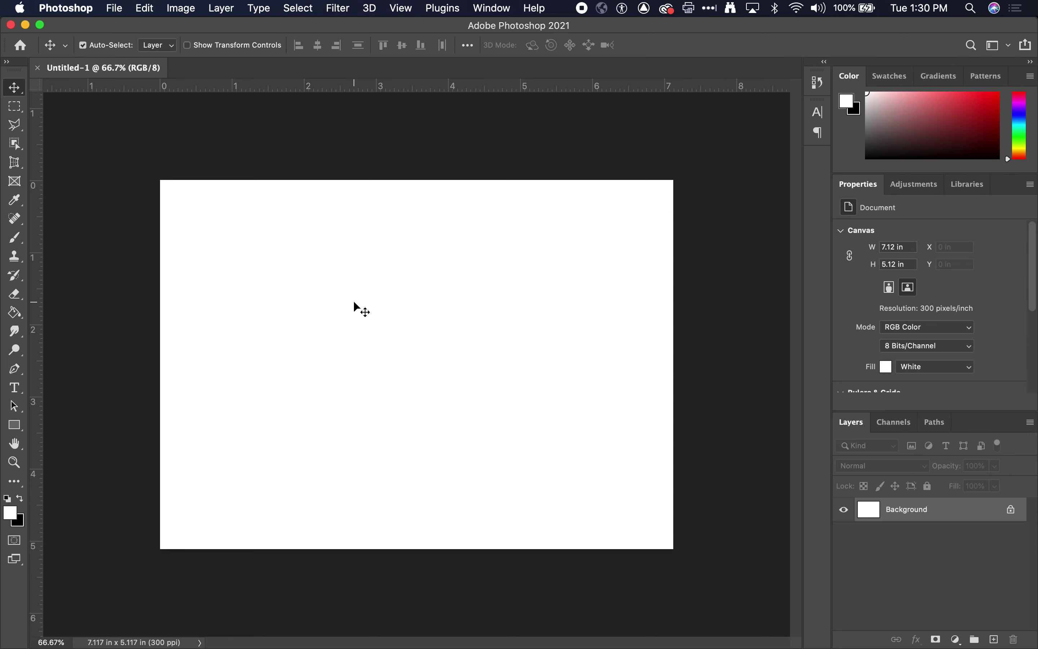
Quick Look through the Postcard folder photos and settle on IMG_1556.jpeg.
key("super+Tab")
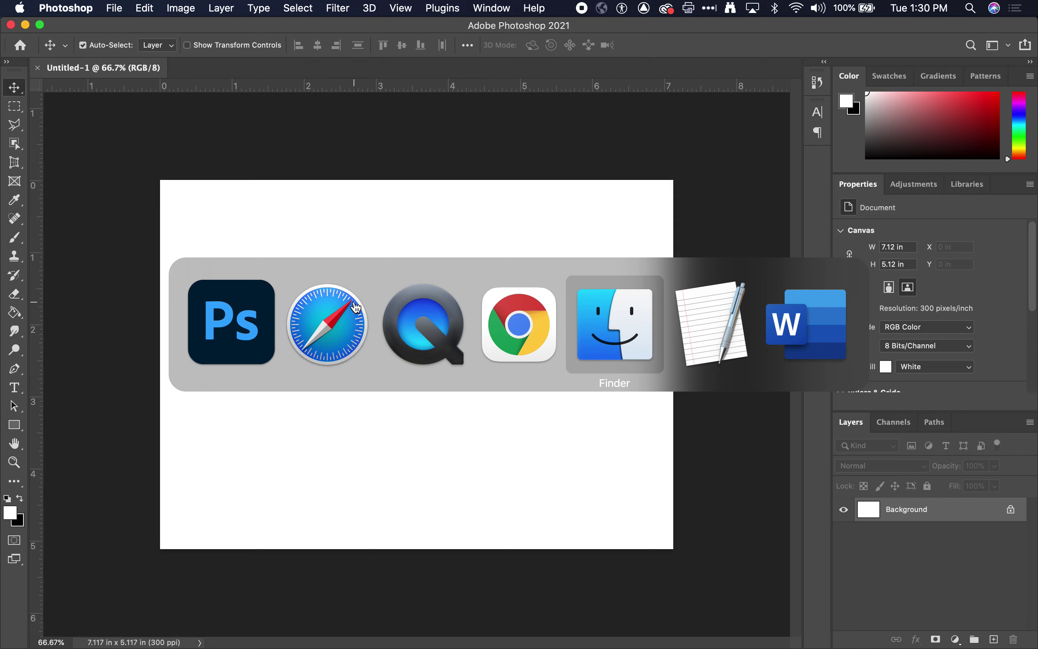
left_click(570, 338)
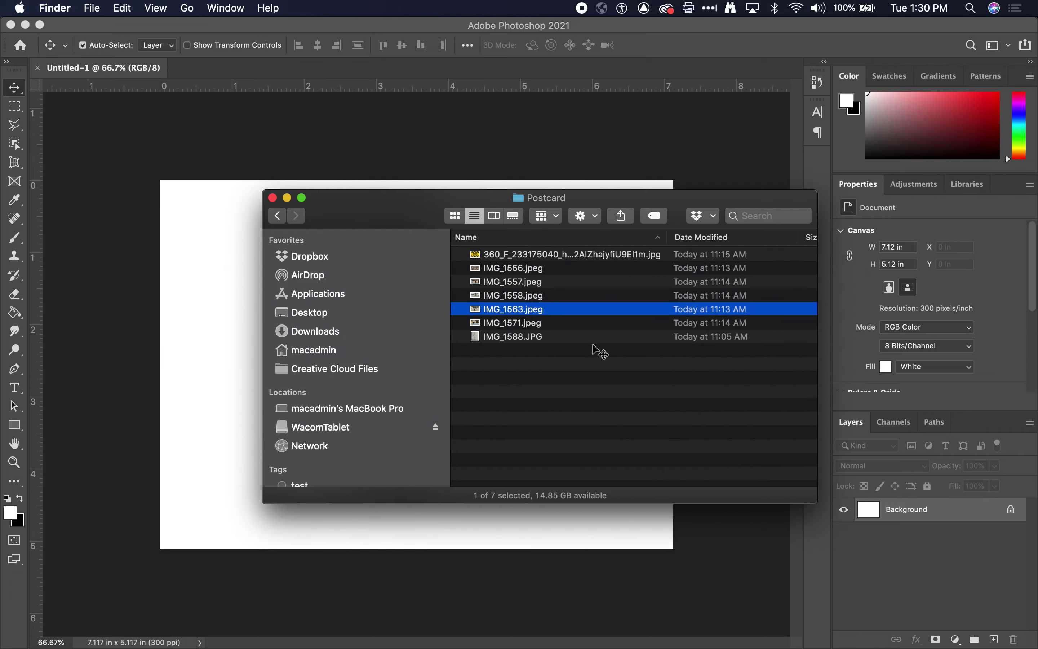
key("space")
key("Left")
key("Left")
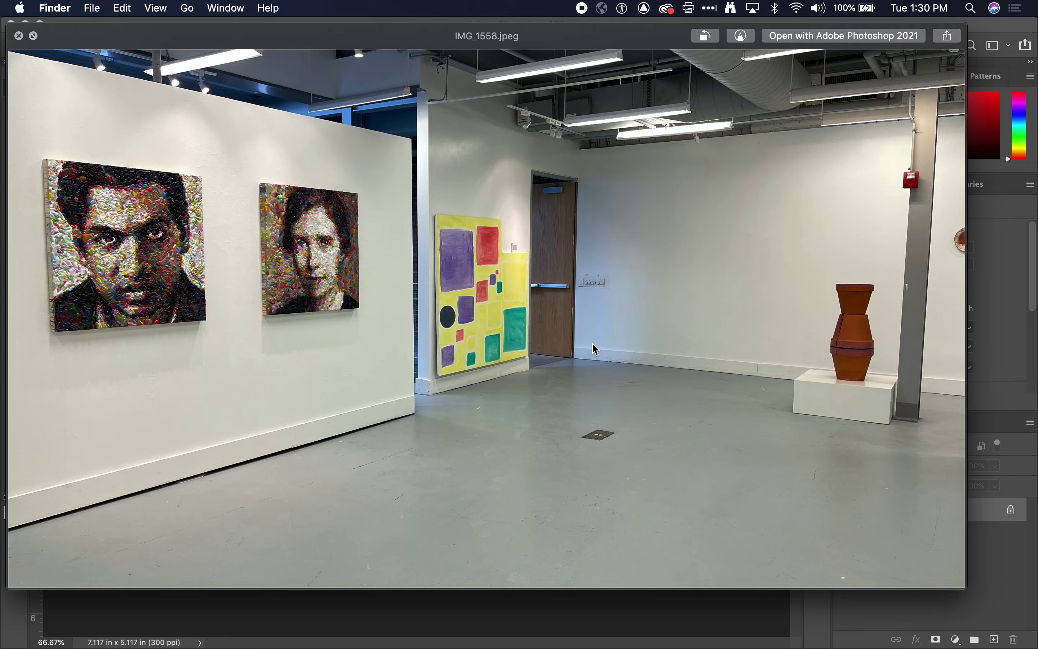
key("Left")
key("Right")
key("Left")
key("space")
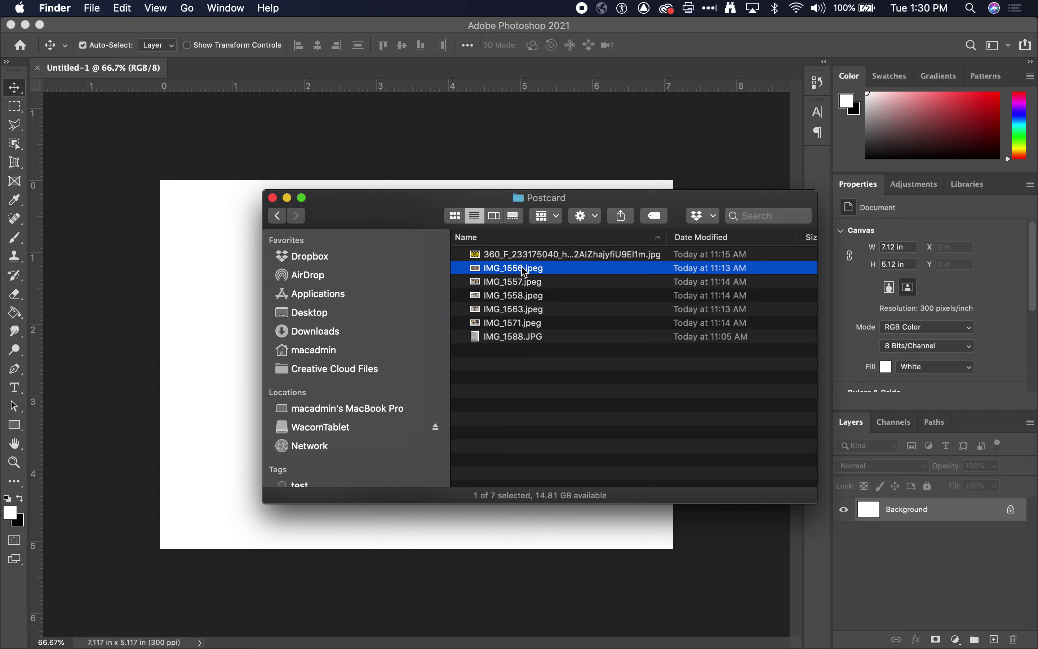
Open IMG_1556.jpeg, copy it into Untitled-1 as a layer, and close the photo.
double_click(526, 269)
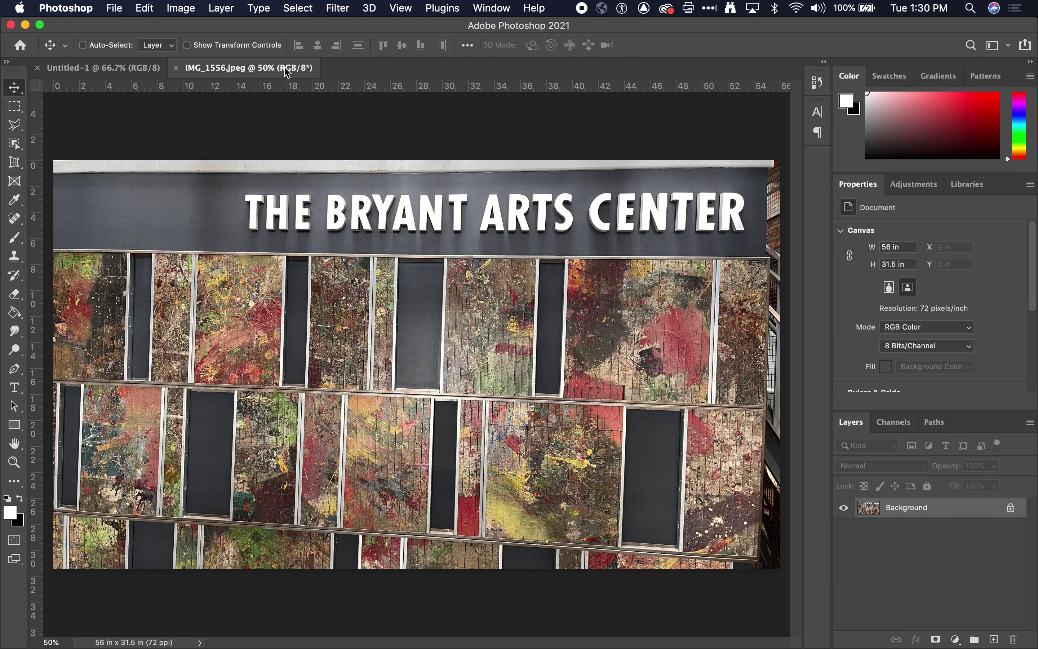
left_click_drag(287, 72, 178, 220)
left_click_drag(340, 225, 228, 395)
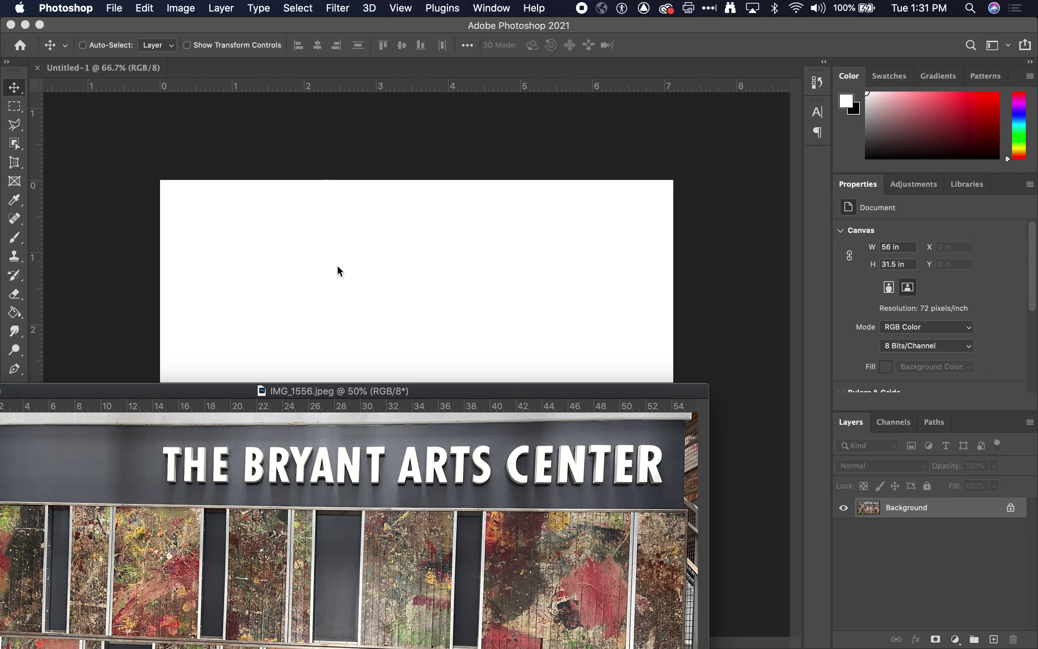
left_click_drag(877, 515, 521, 335)
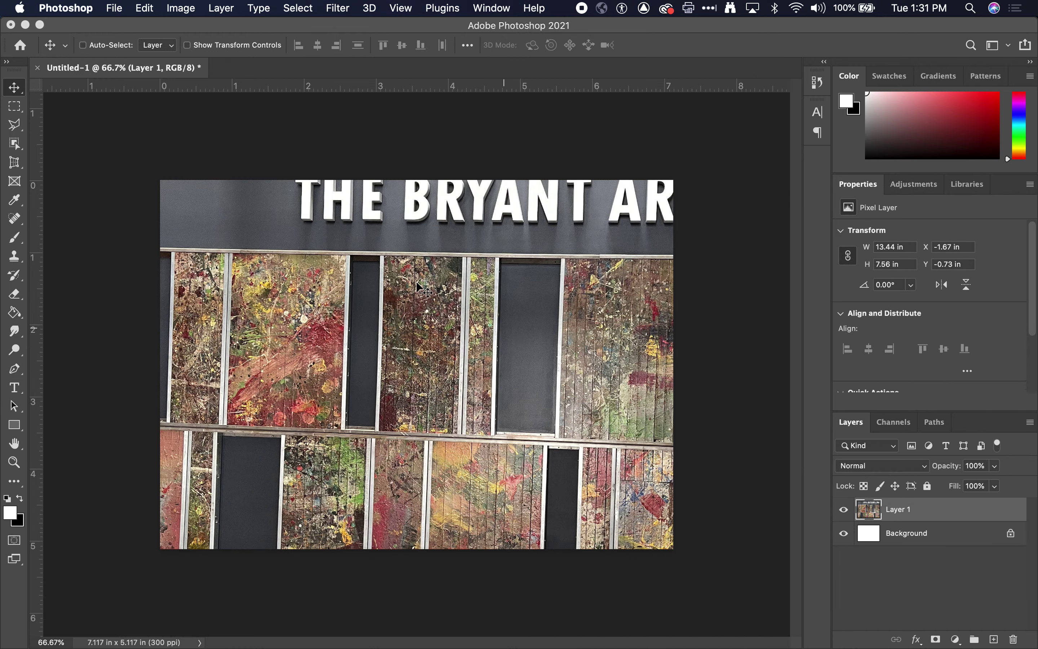
left_click_drag(142, 24, 255, 17)
left_click(172, 407)
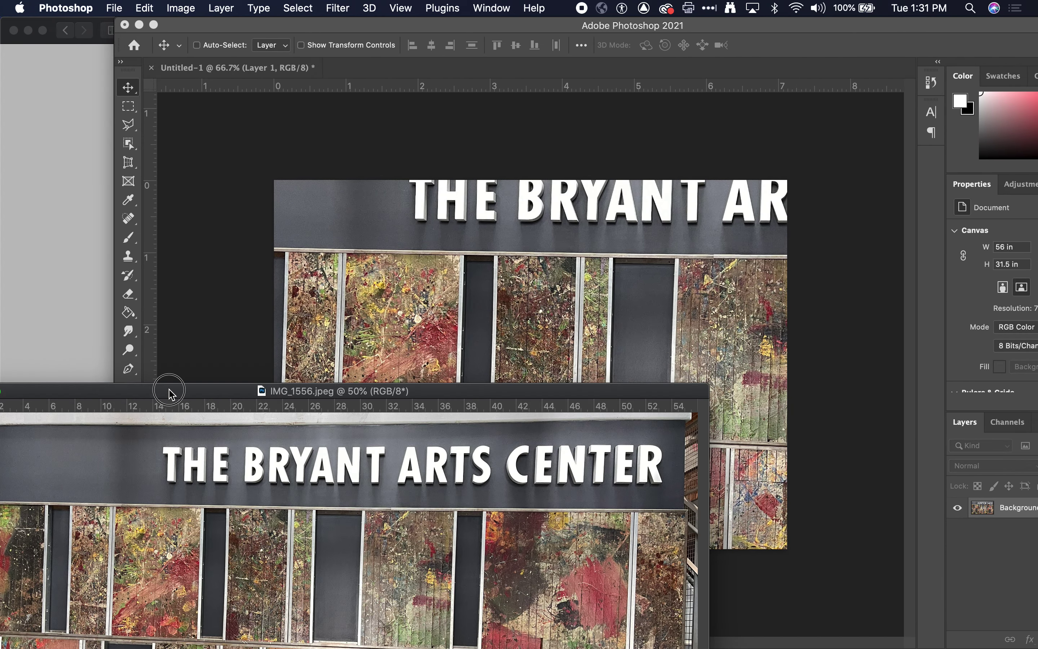
left_click_drag(169, 389, 252, 230)
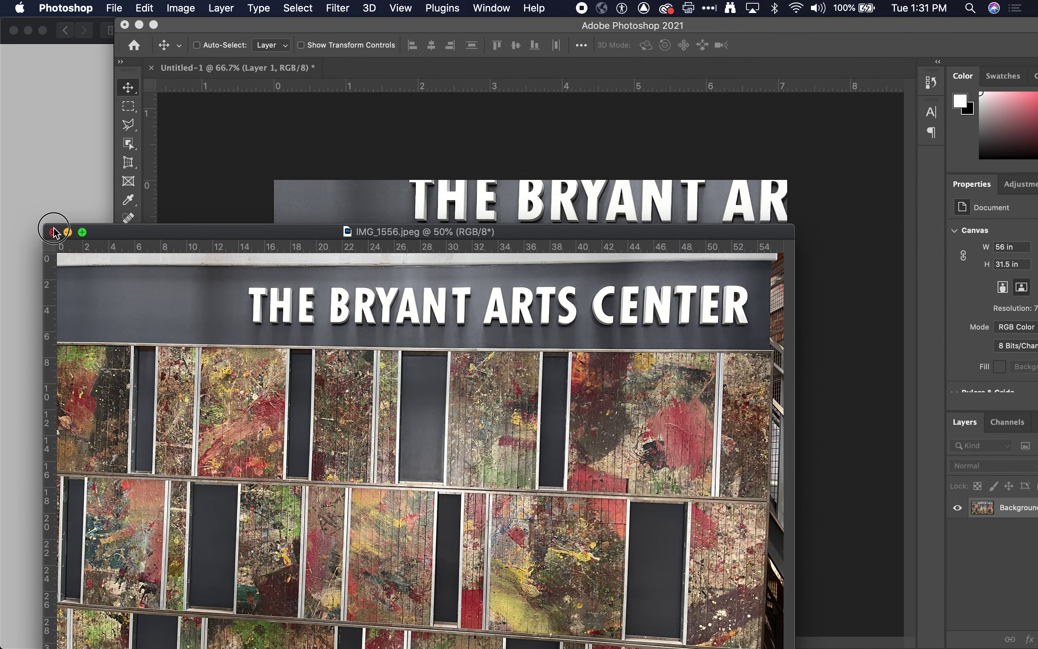
left_click(54, 232)
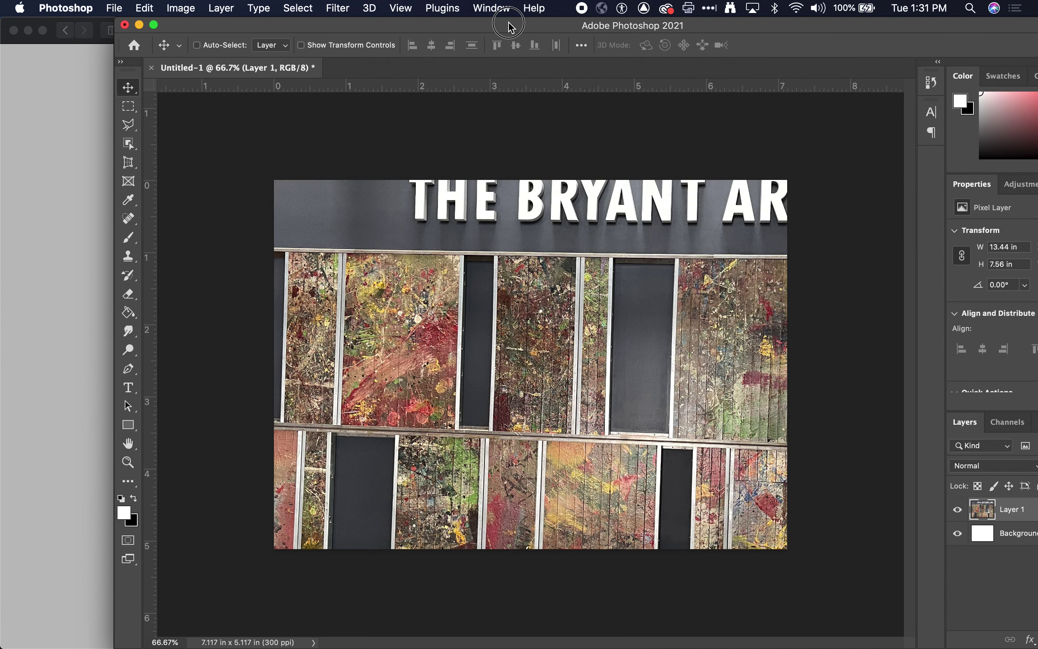
left_click_drag(503, 20, 389, 19)
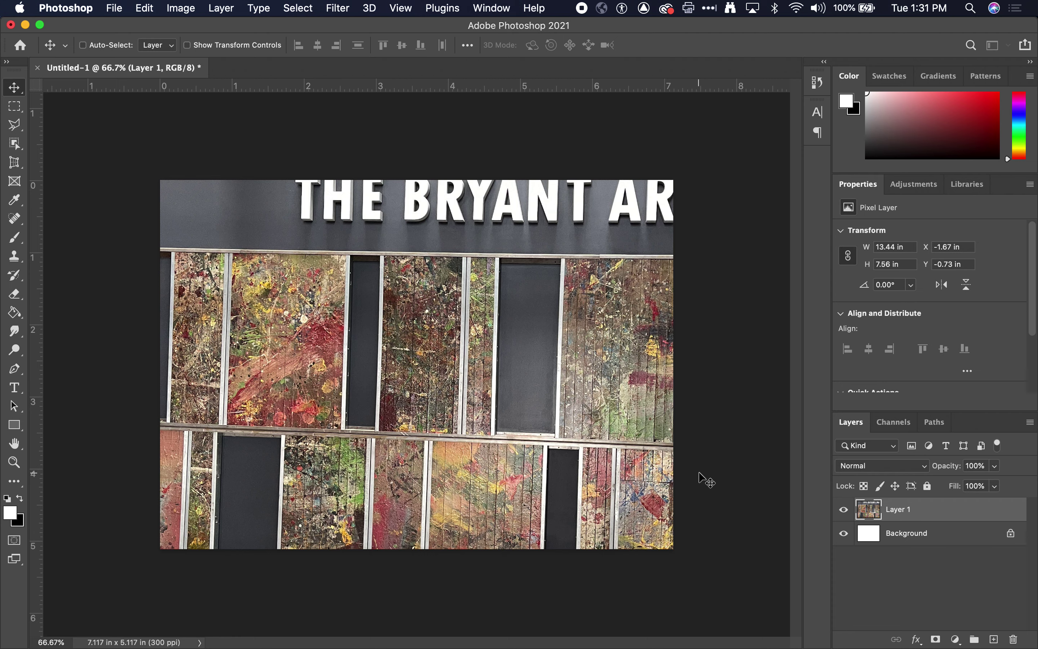
Rename Layer 1 to 'bryant art center'.
double_click(898, 509)
type("bryant art cen")
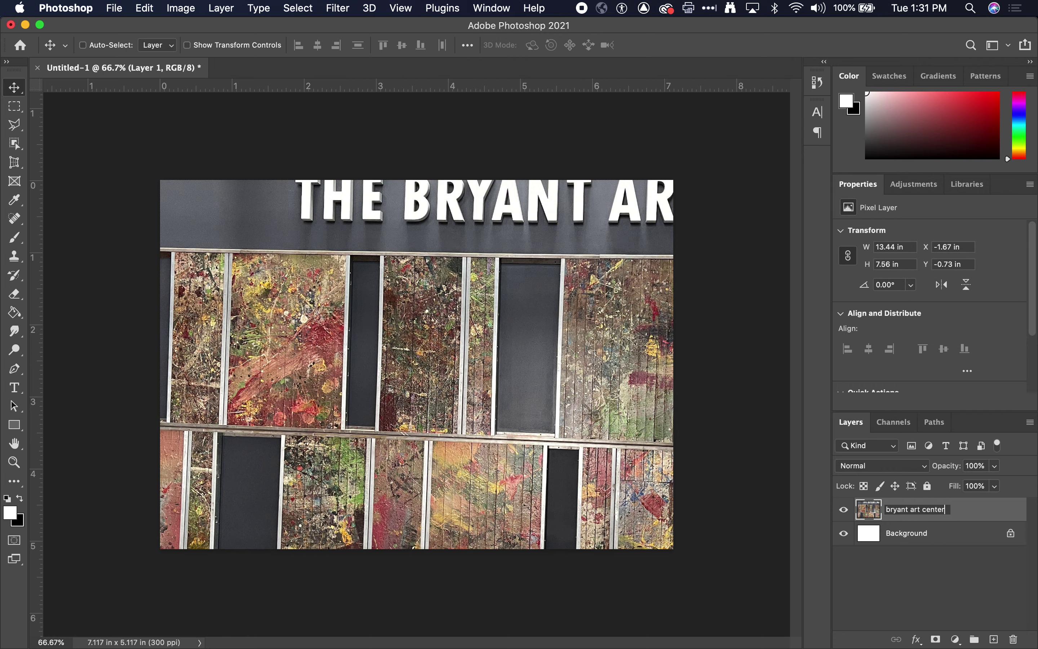
type("ter")
key("Return")
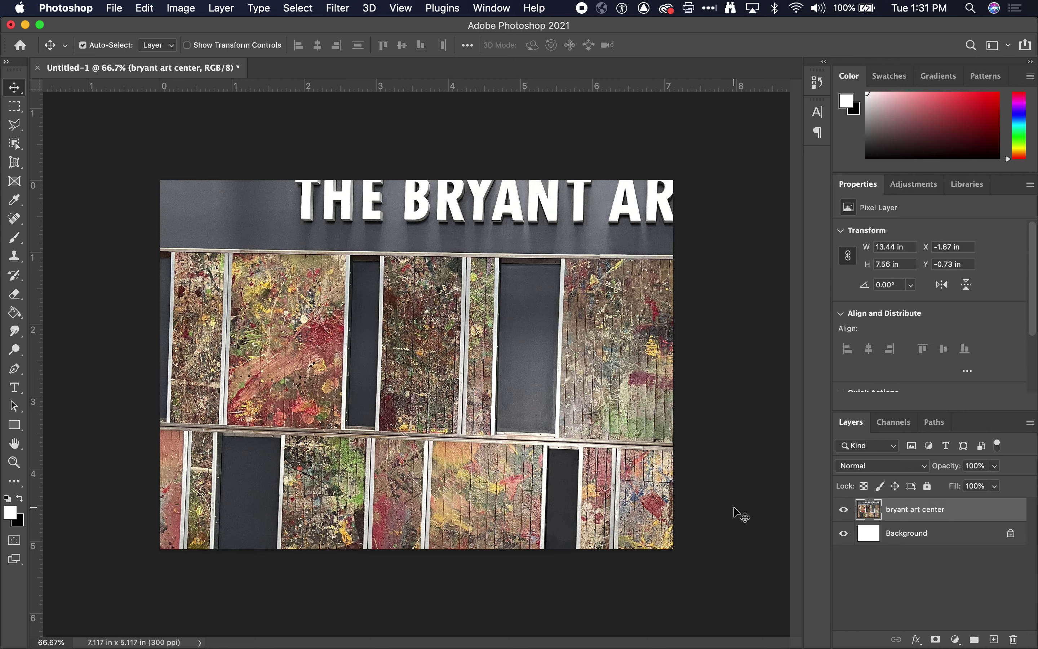
Preview the Postcard folder photos and open IMG_1557.jpeg in Photoshop.
key("super+Tab")
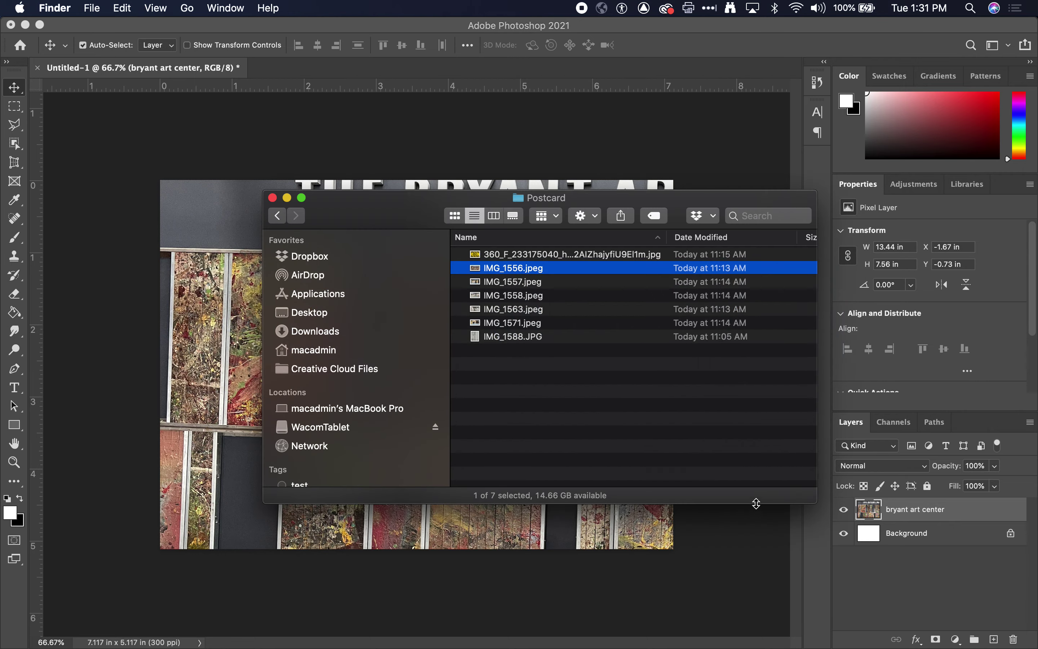
left_click(552, 305)
key("space")
key("Down")
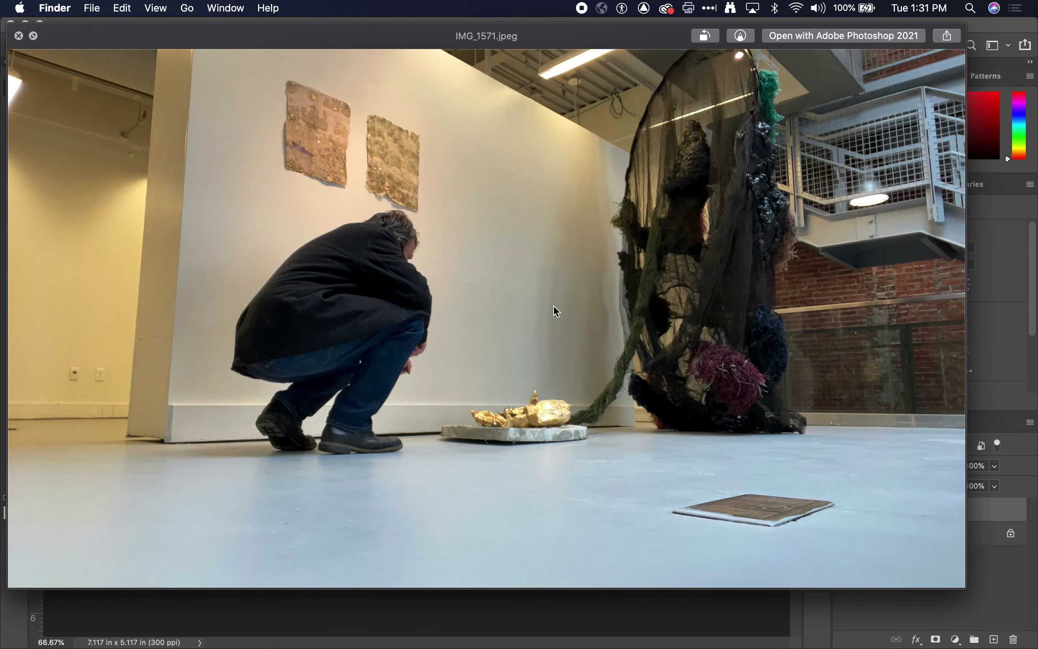
key("Down")
key("Up")
key("Up")
key("Up")
key("Up")
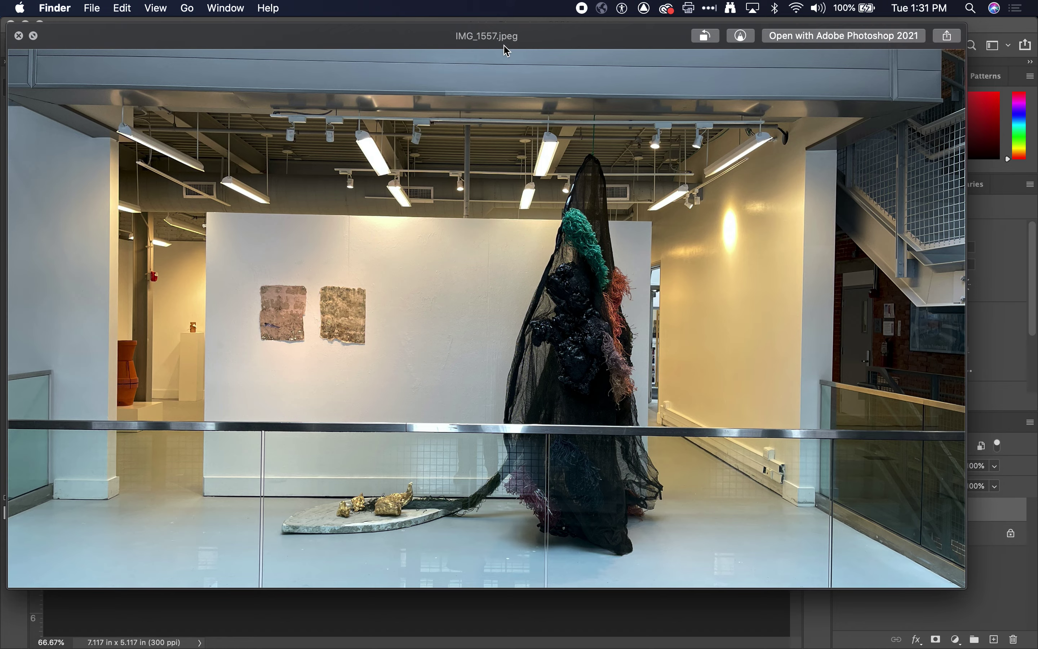
key("space")
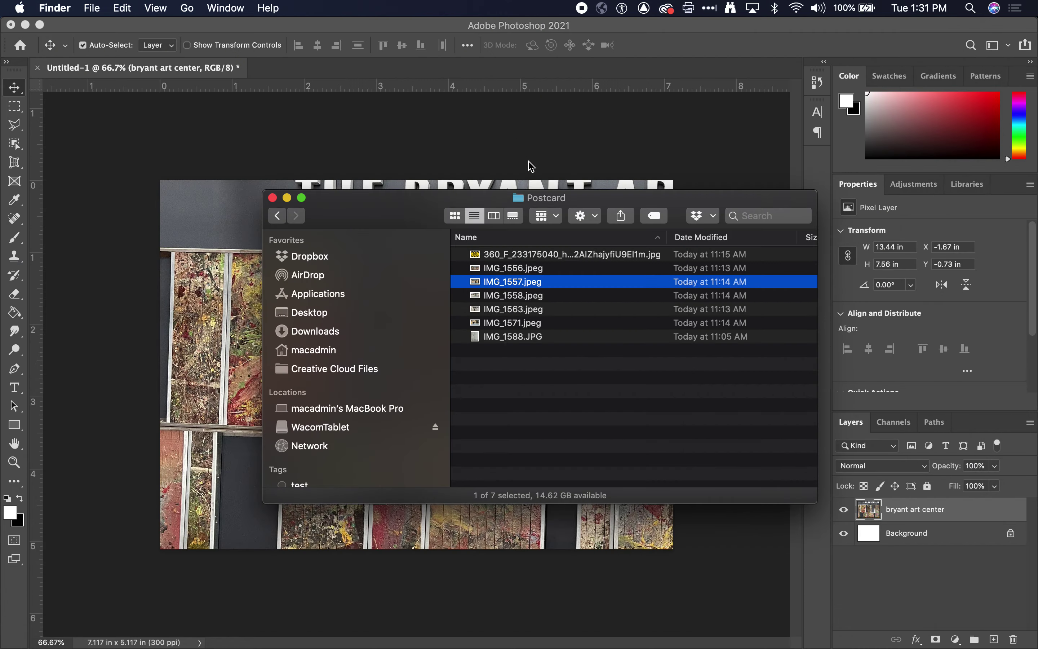
double_click(515, 284)
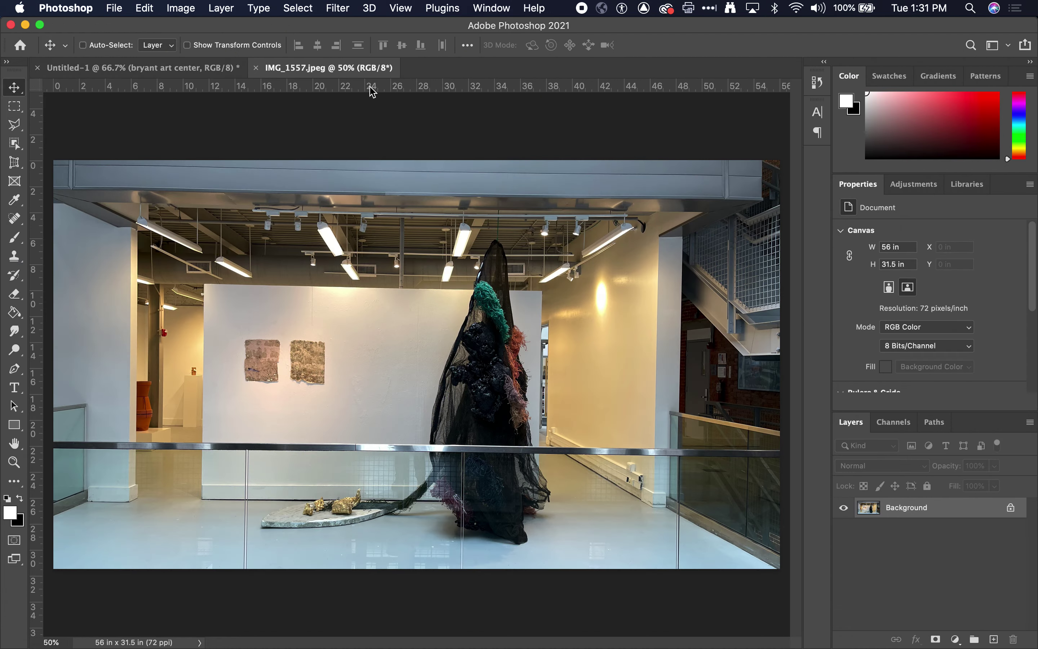
Copy the IMG_1557 photo into Untitled-1 as a layer and close its window.
left_click_drag(365, 68, 471, 429)
left_click_drag(900, 509, 540, 313)
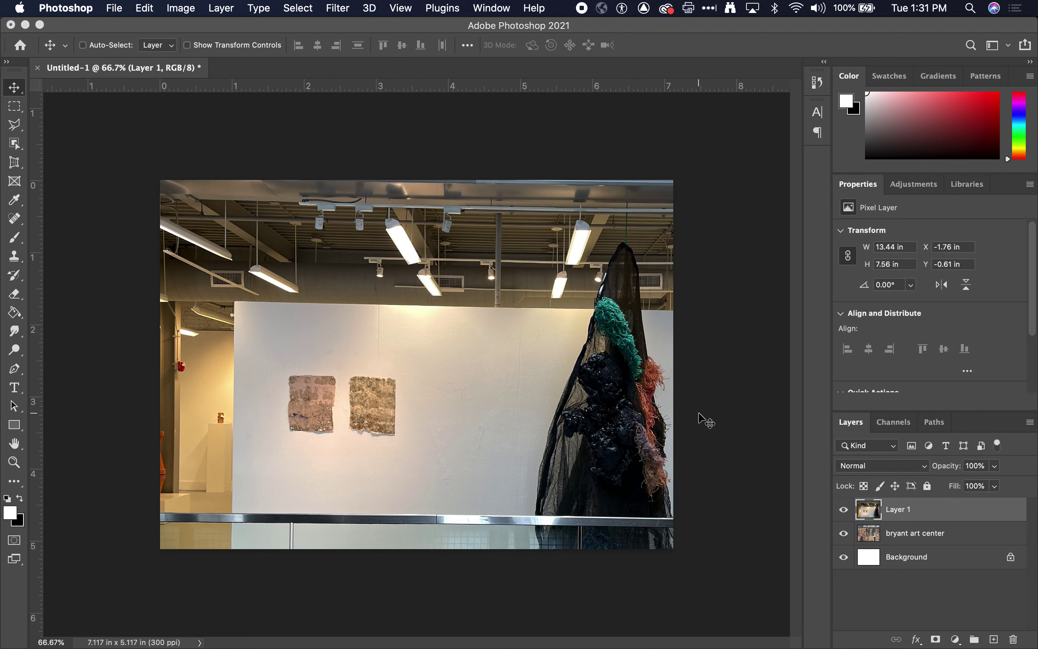
left_click(245, 29)
left_click_drag(245, 29, 432, 29)
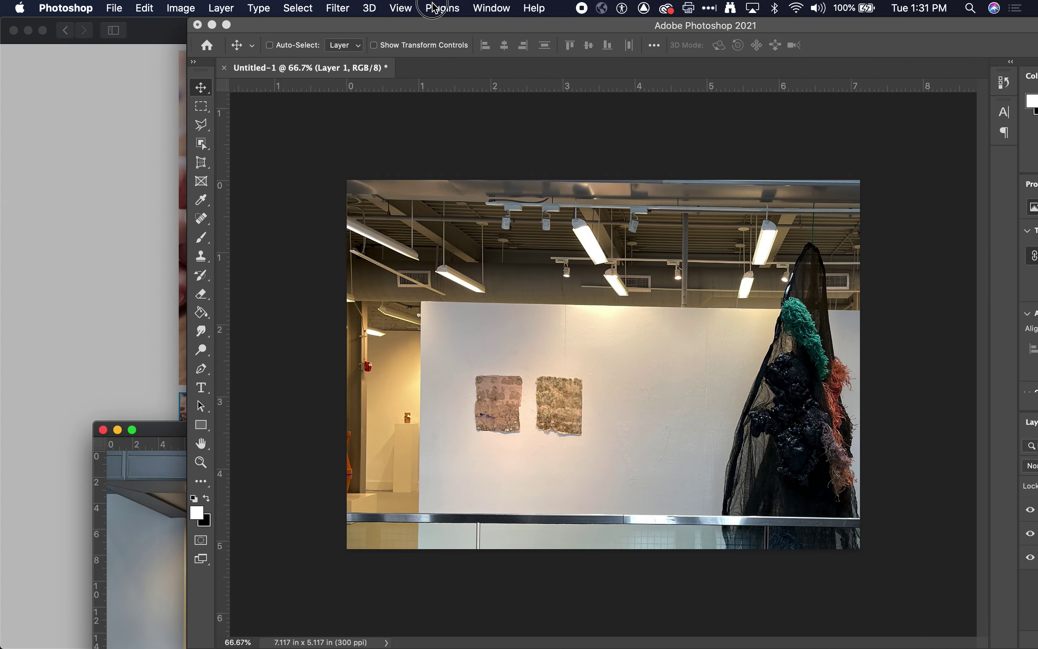
left_click(156, 525)
left_click_drag(238, 429, 203, 296)
left_click(85, 301)
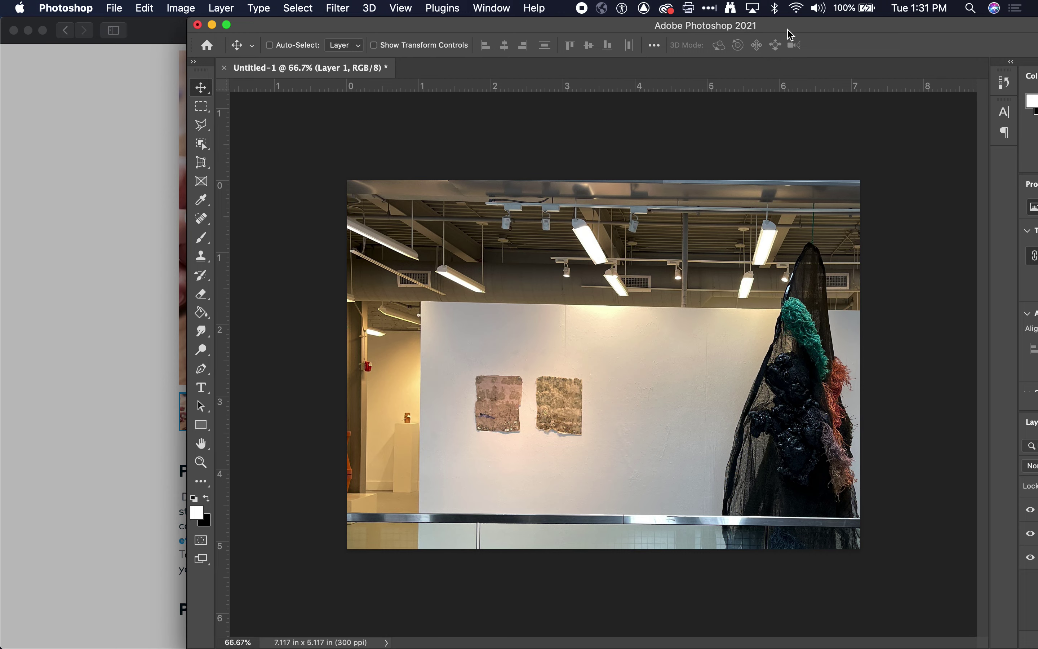
left_click(846, 29)
left_click_drag(845, 29, 654, 30)
Rename the new Layer 1 to 'gallery view'.
double_click(885, 509)
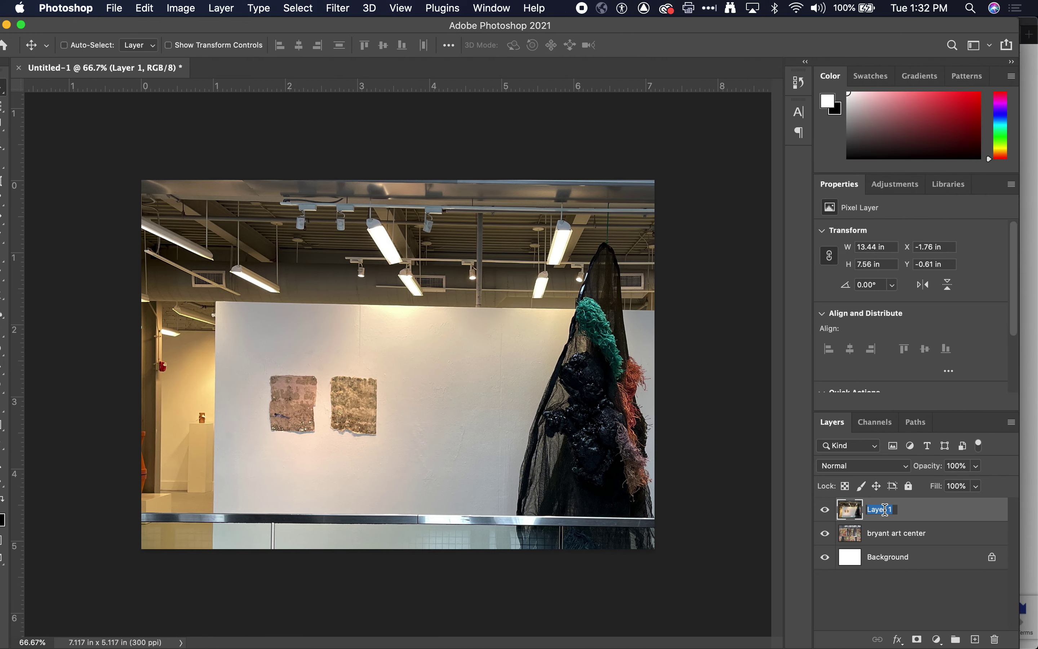
type("gallery view")
key("Return")
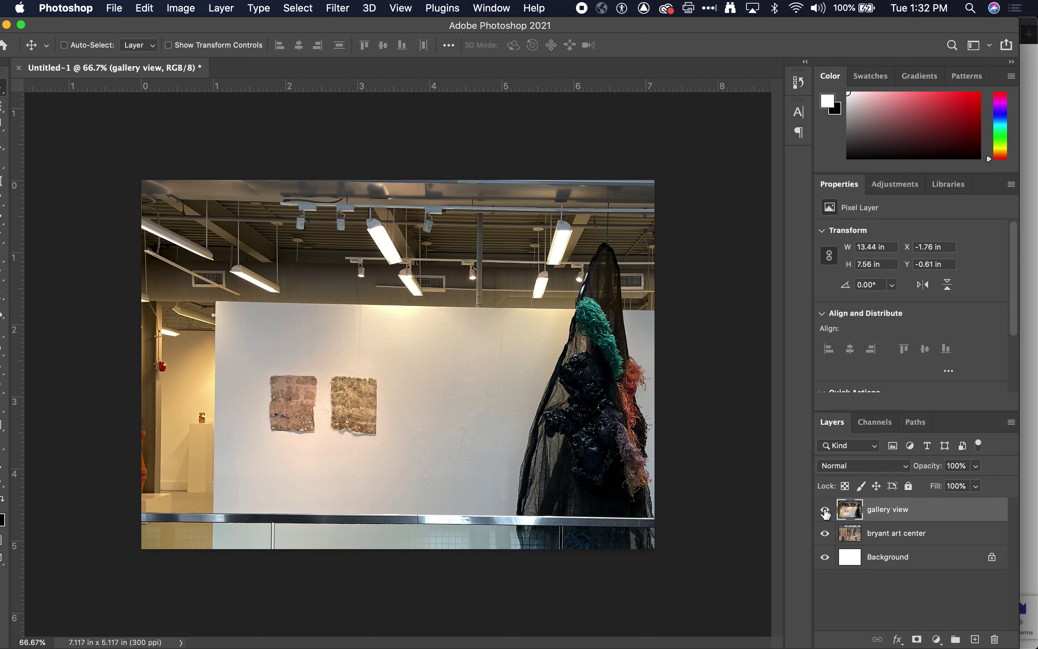
Hide the gallery view and bryant art center layers and add two horizontal guides.
left_click(825, 510)
left_click(824, 533)
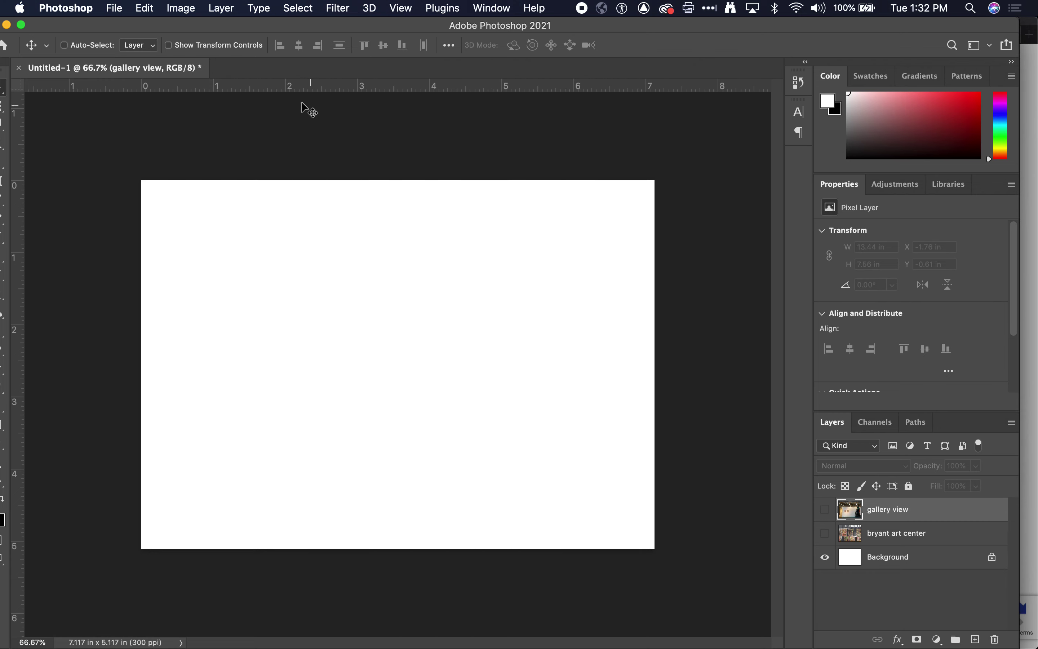
left_click_drag(286, 90, 297, 417)
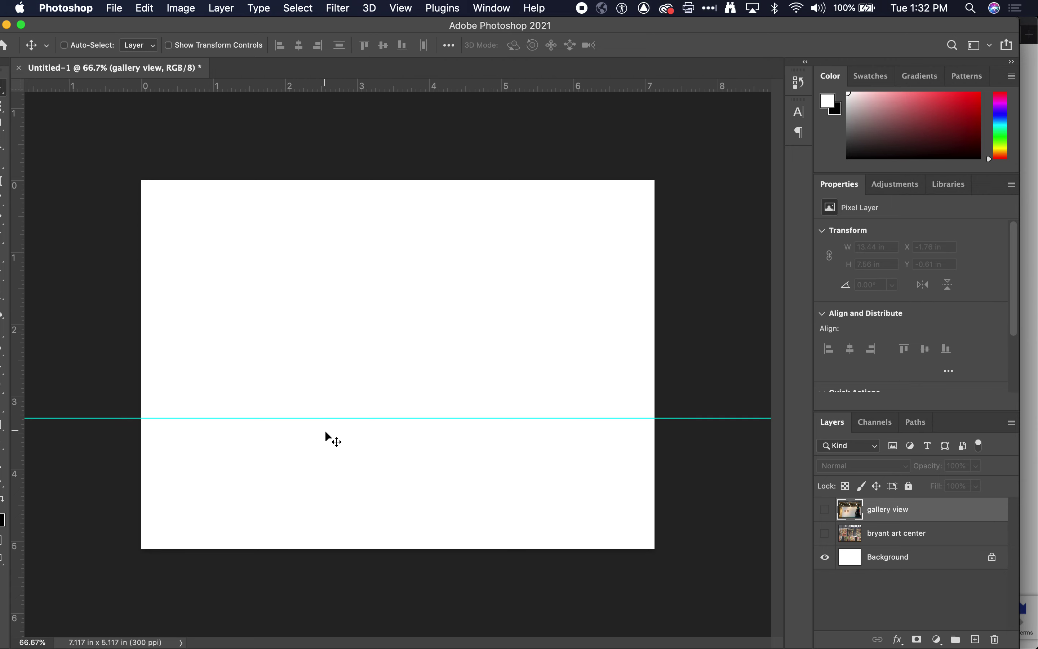
left_click_drag(308, 86, 324, 304)
left_click_drag(327, 418, 331, 437)
left_click(76, 438)
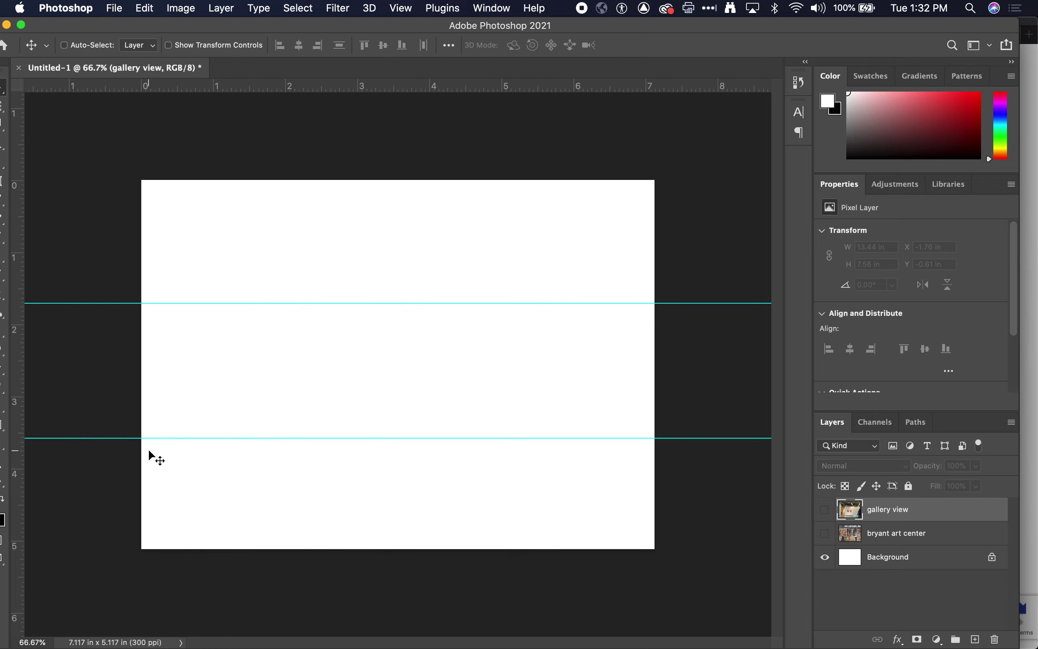
Try vertical guides, then remove all but the lower horizontal guide near 3.4 in.
left_click_drag(4, 468, 480, 422)
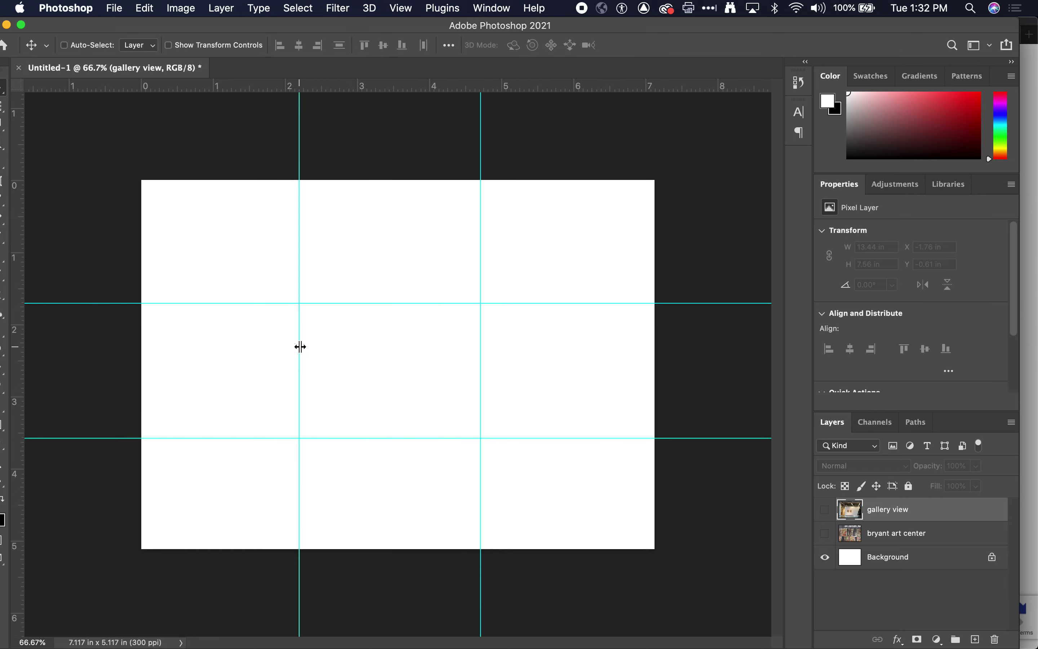
left_click_drag(300, 347, 304, 343)
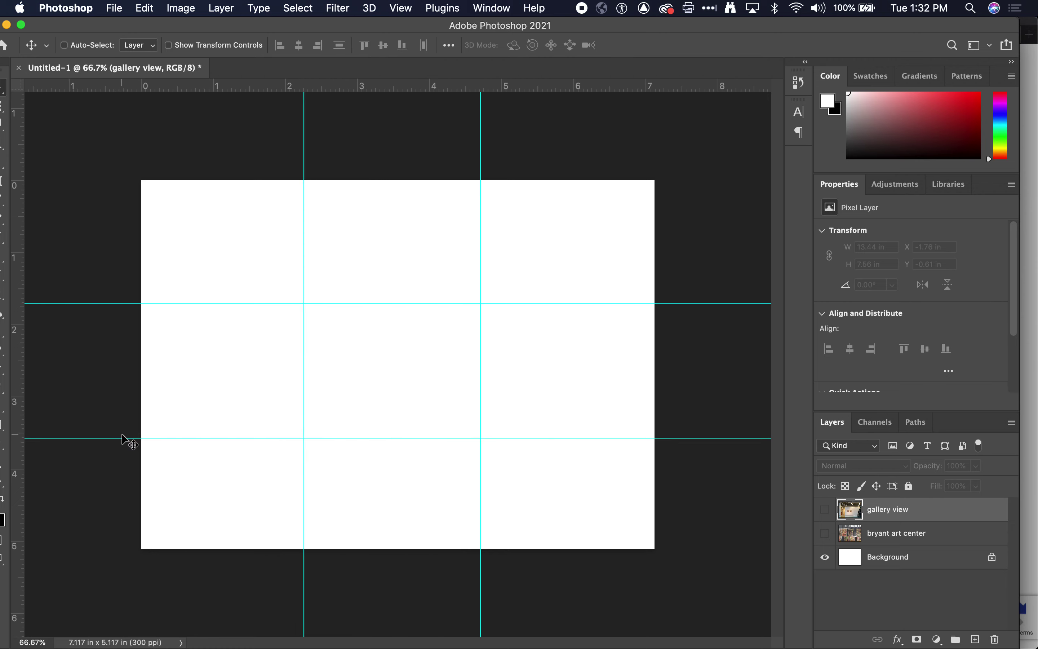
left_click_drag(124, 438, 127, 431)
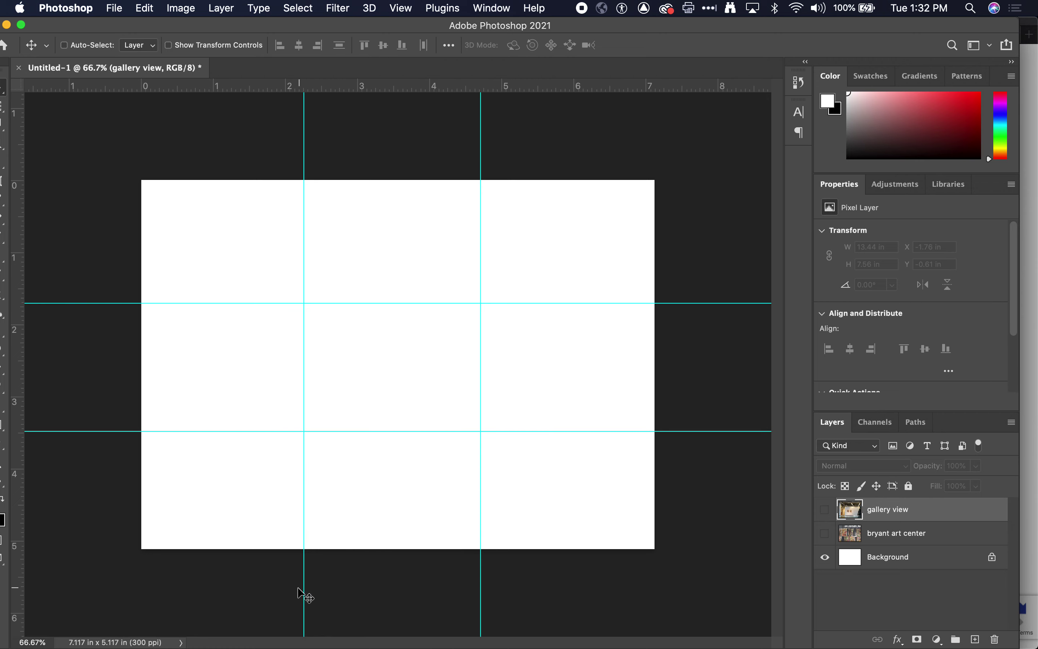
left_click_drag(304, 593, 22, 569)
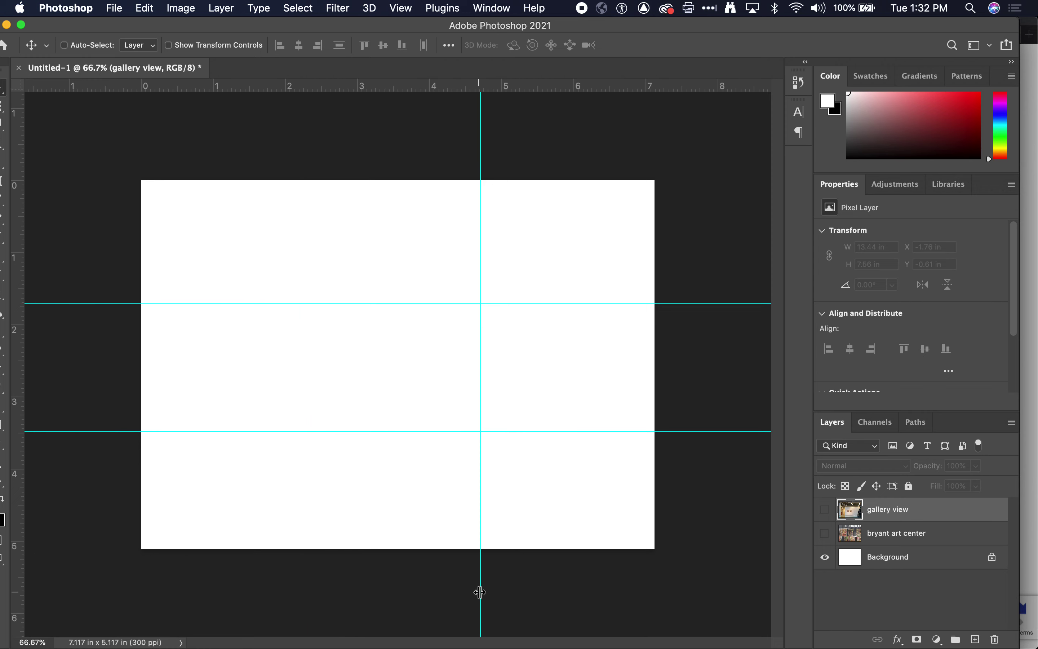
left_click_drag(481, 592, 17, 553)
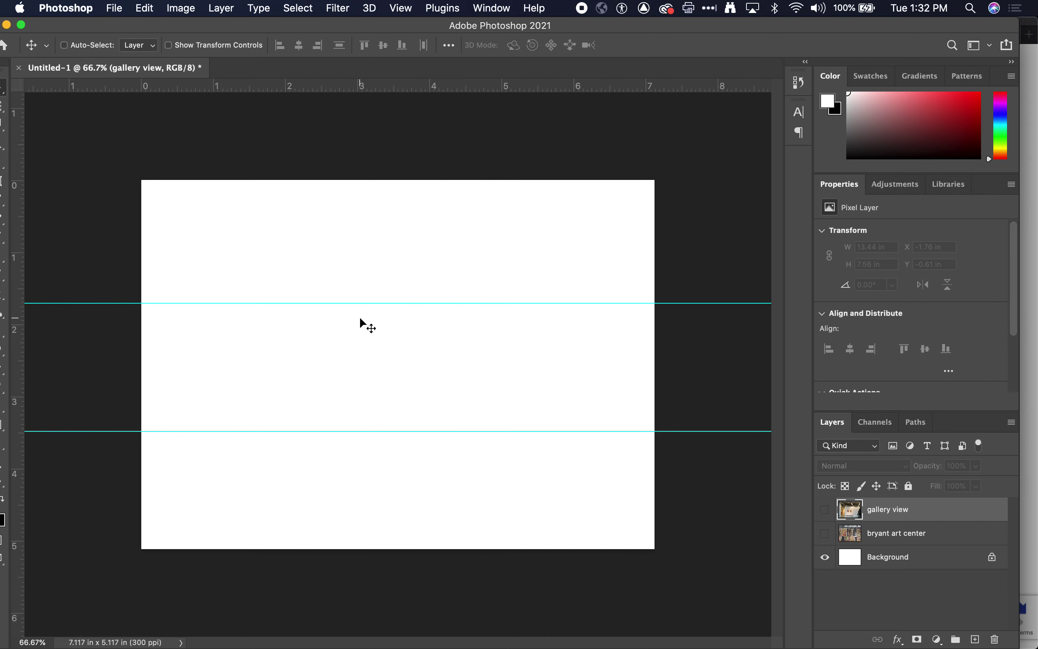
left_click_drag(375, 302, 383, 87)
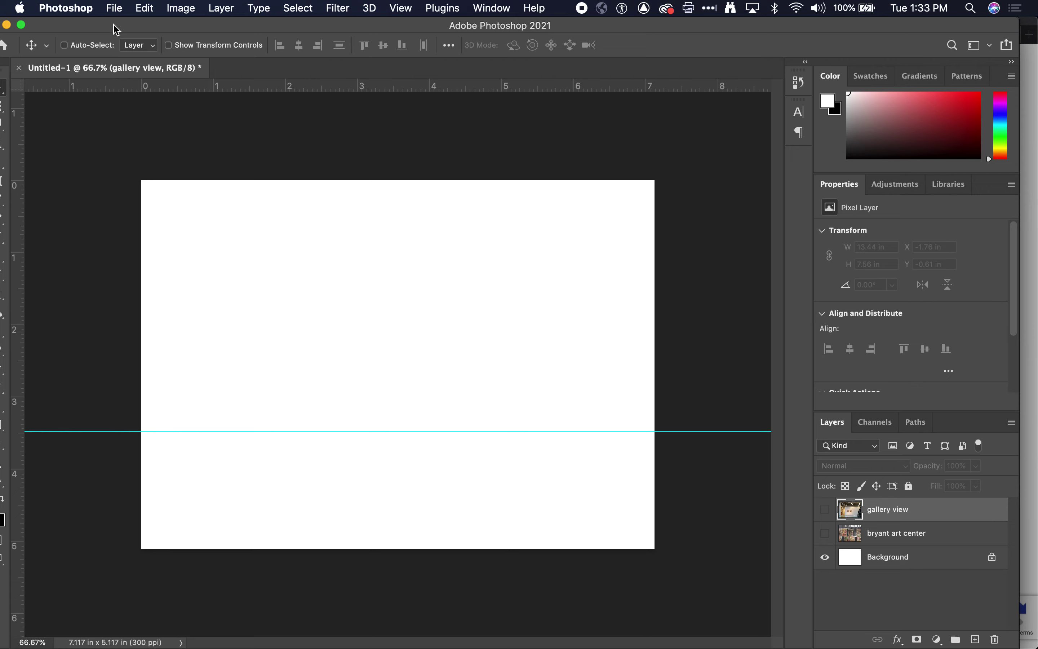
left_click_drag(117, 30, 135, 30)
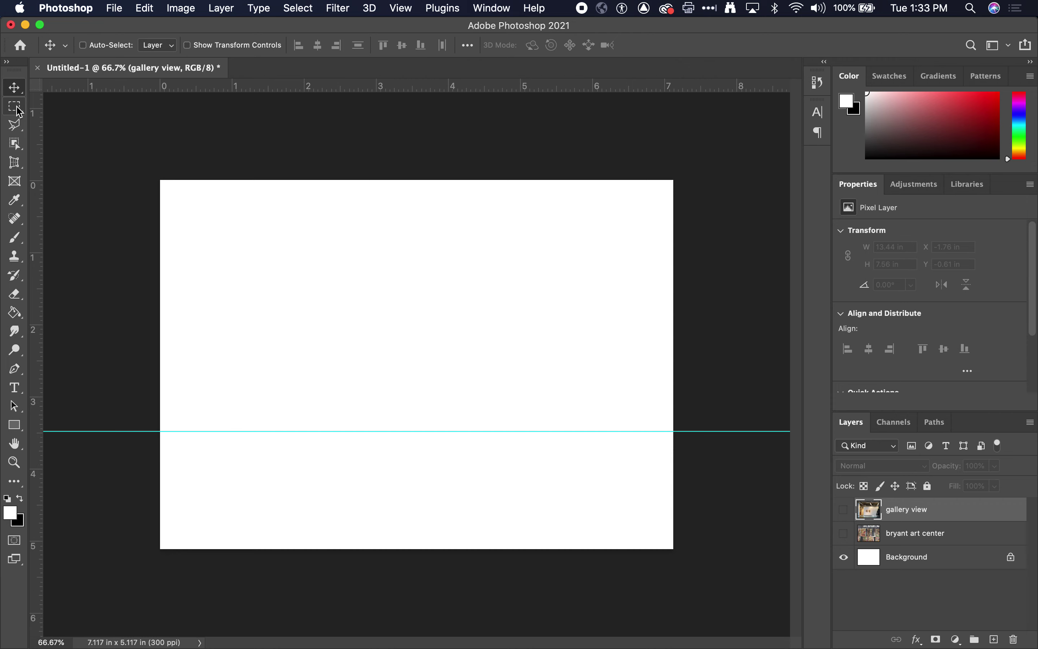
Add a new empty layer named 'bar' above gallery view.
left_click(993, 639)
double_click(899, 510)
type("bar")
key("Return")
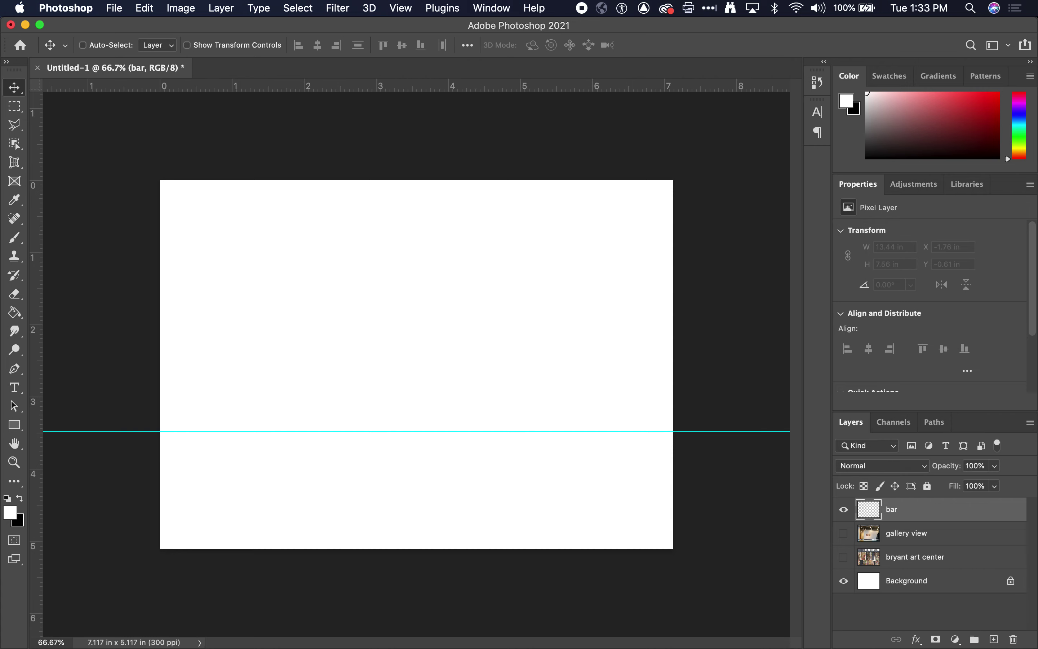
Marquee a thin strip spanning the full canvas width along the guide.
left_click(17, 106)
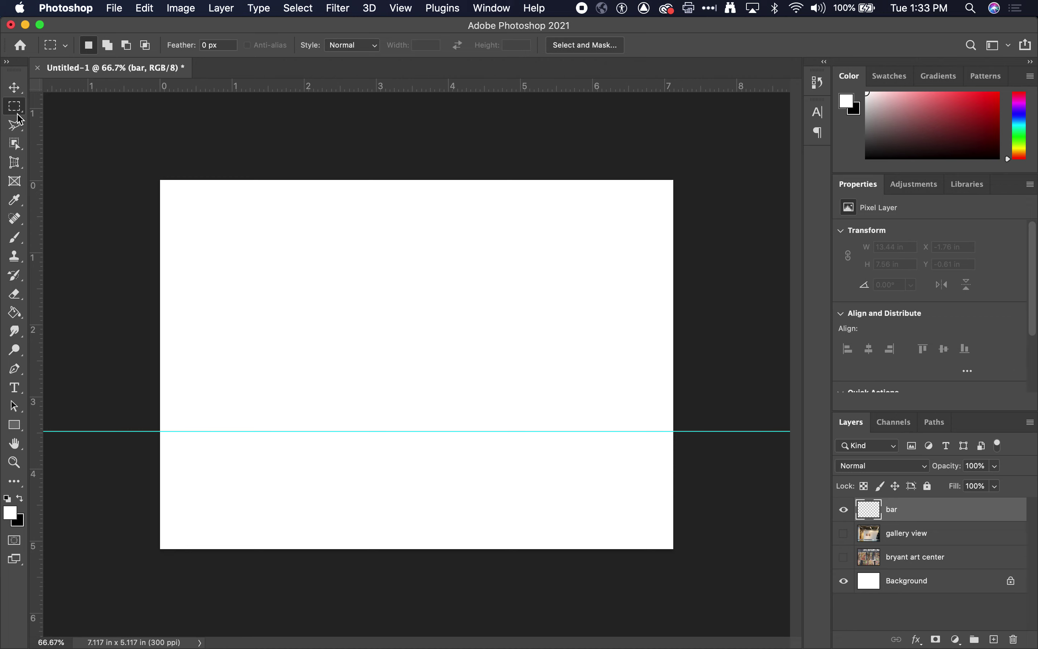
left_click_drag(156, 407, 288, 415)
left_click_drag(571, 432, 709, 430)
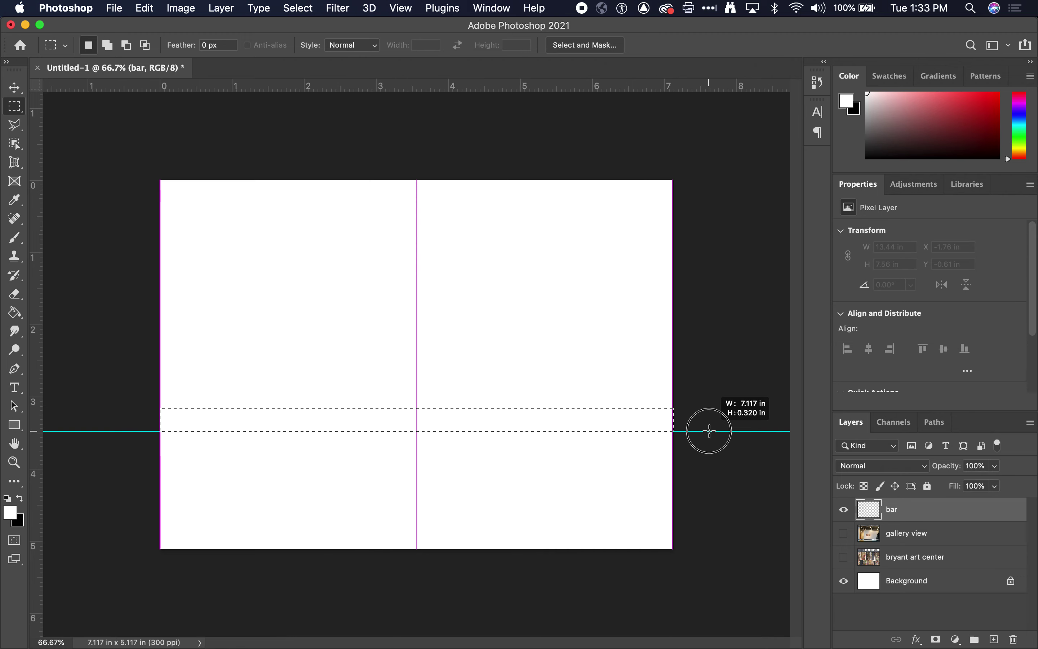
left_click_drag(709, 430, 710, 429)
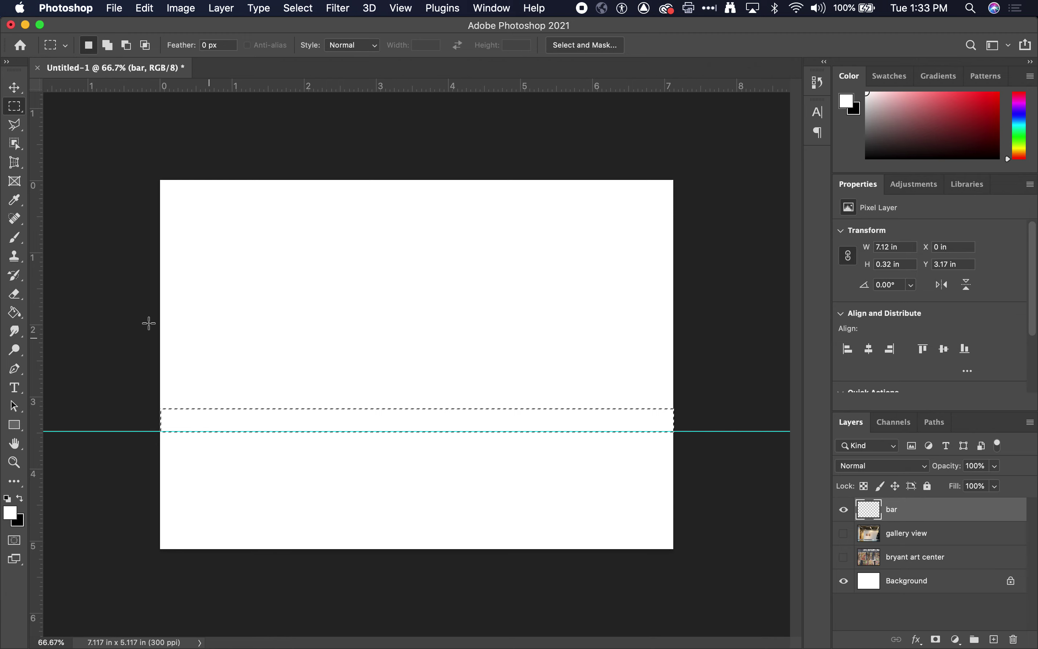
Fill the strip with black, deselect, remove the last guide, and nudge the bar.
left_click(14, 312)
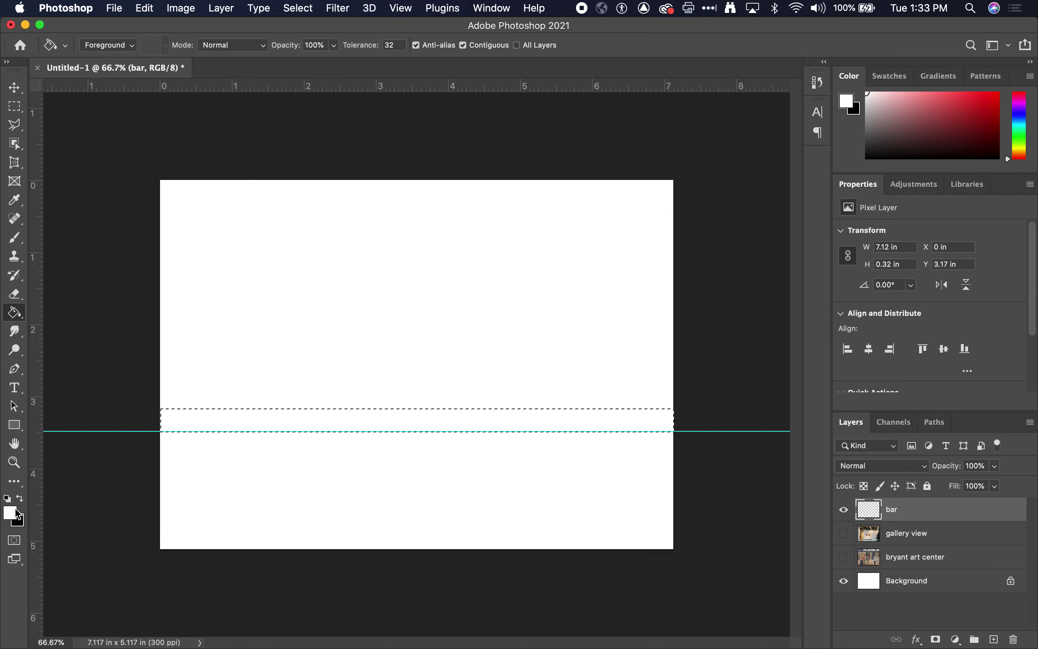
key("x")
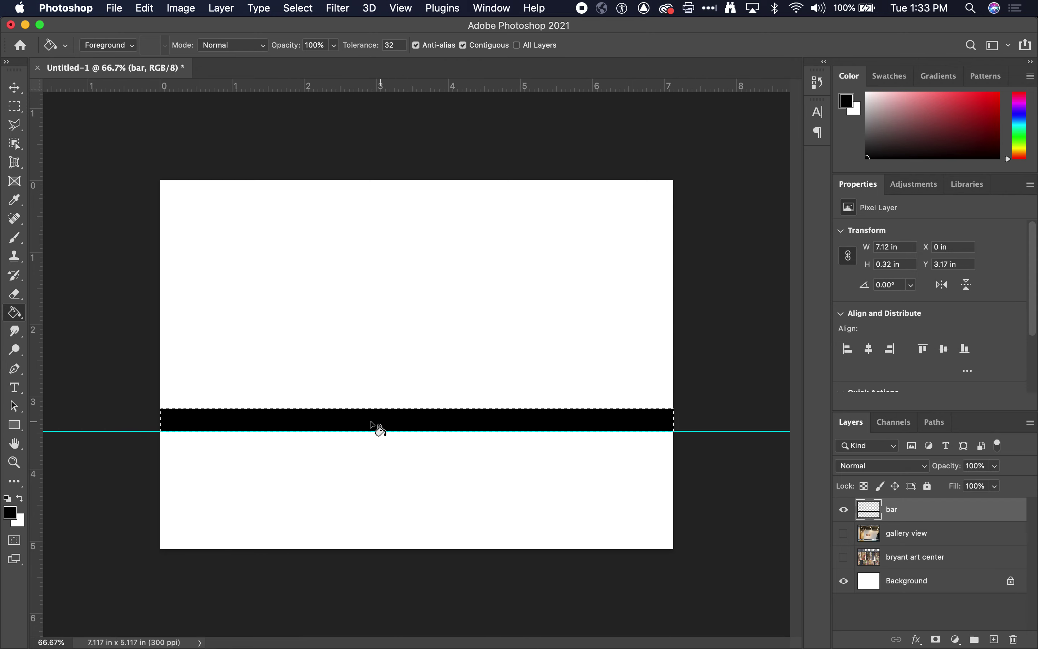
left_click(291, 9)
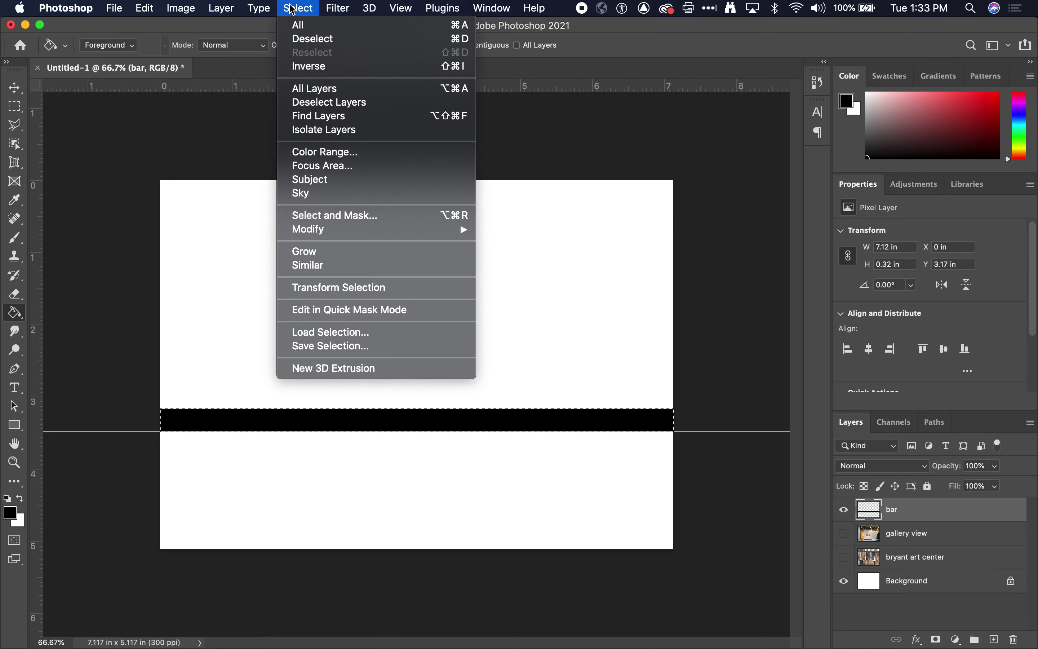
key("super+d")
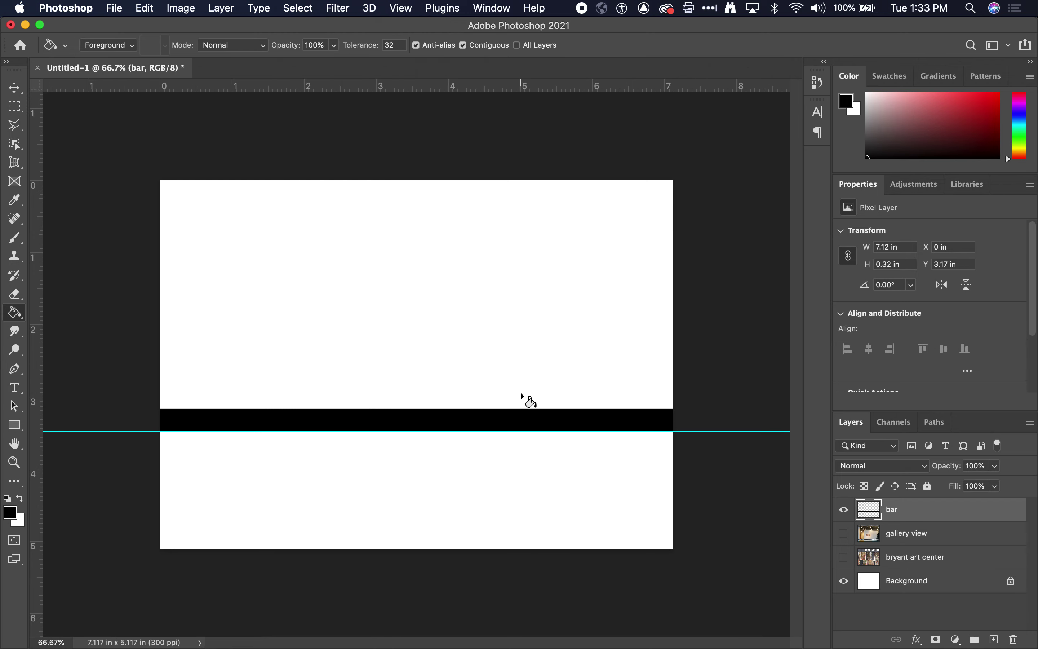
key("v")
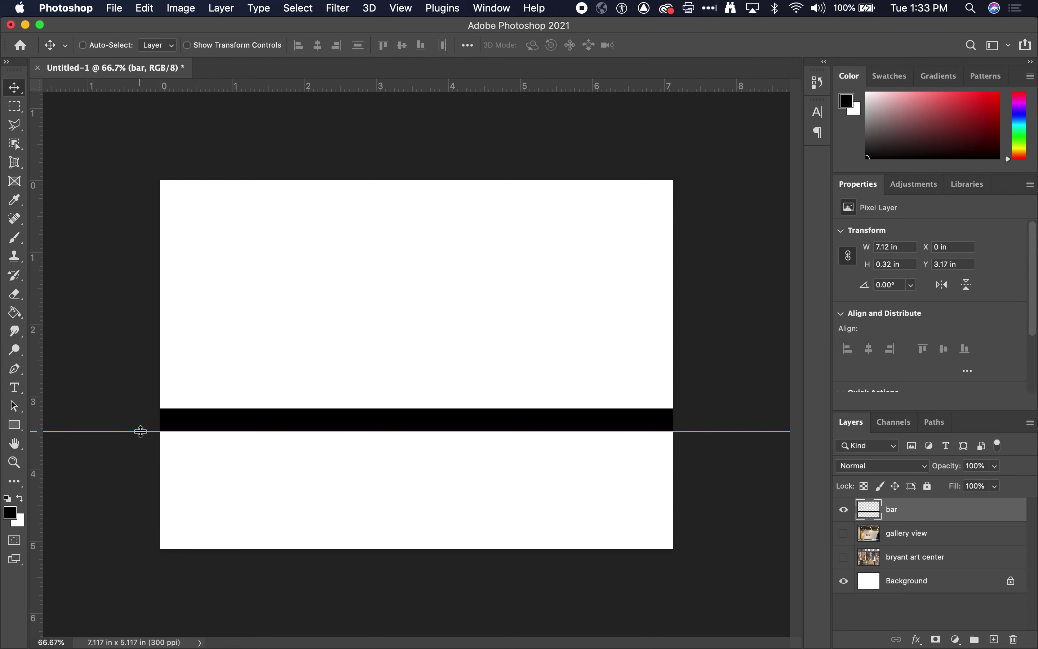
left_click_drag(140, 422, 187, 88)
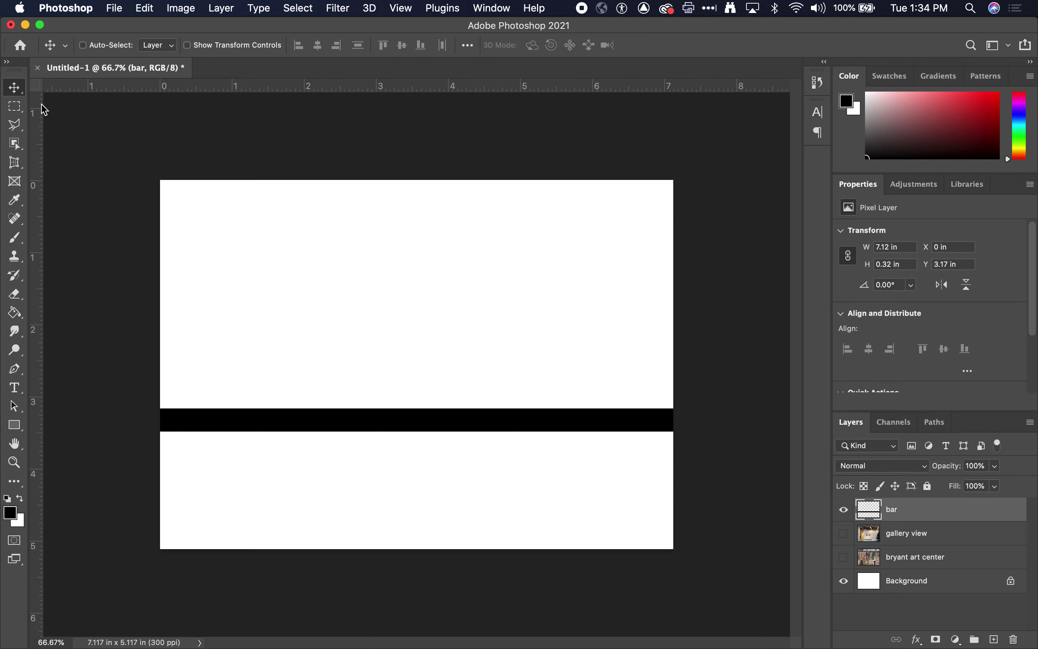
mouse_move(377, 432)
left_mouse_down()
mouse_move(376, 371)
mouse_move(435, 442)
mouse_move(372, 415)
mouse_move(378, 428)
left_mouse_up()
Show the bryant art center layer and shift the photo to reveal more of its sign.
left_click(910, 563)
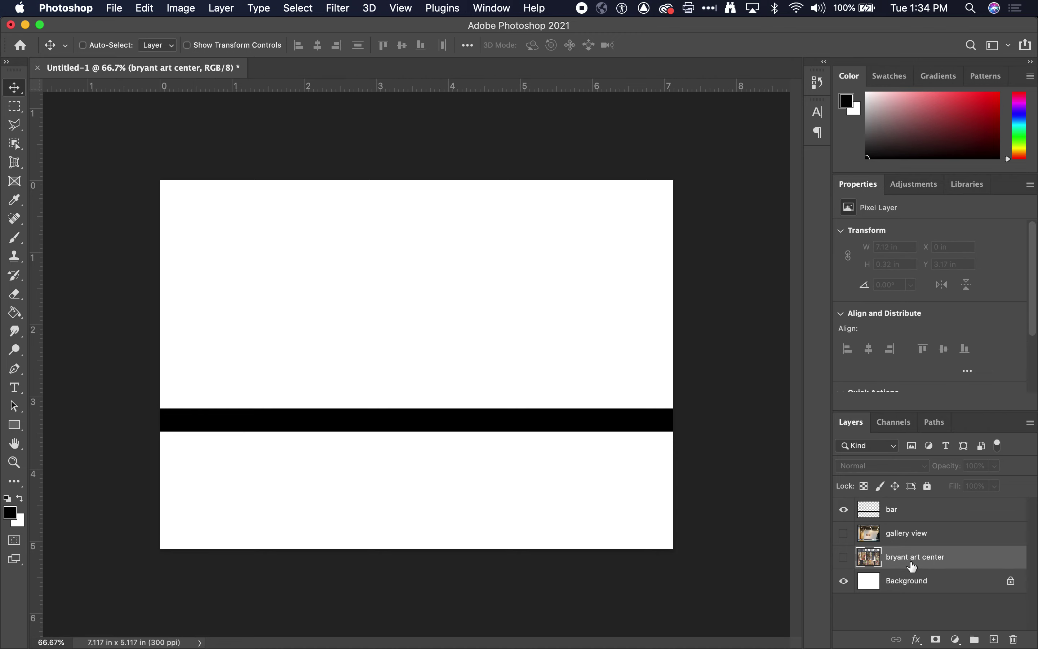
left_click(843, 557)
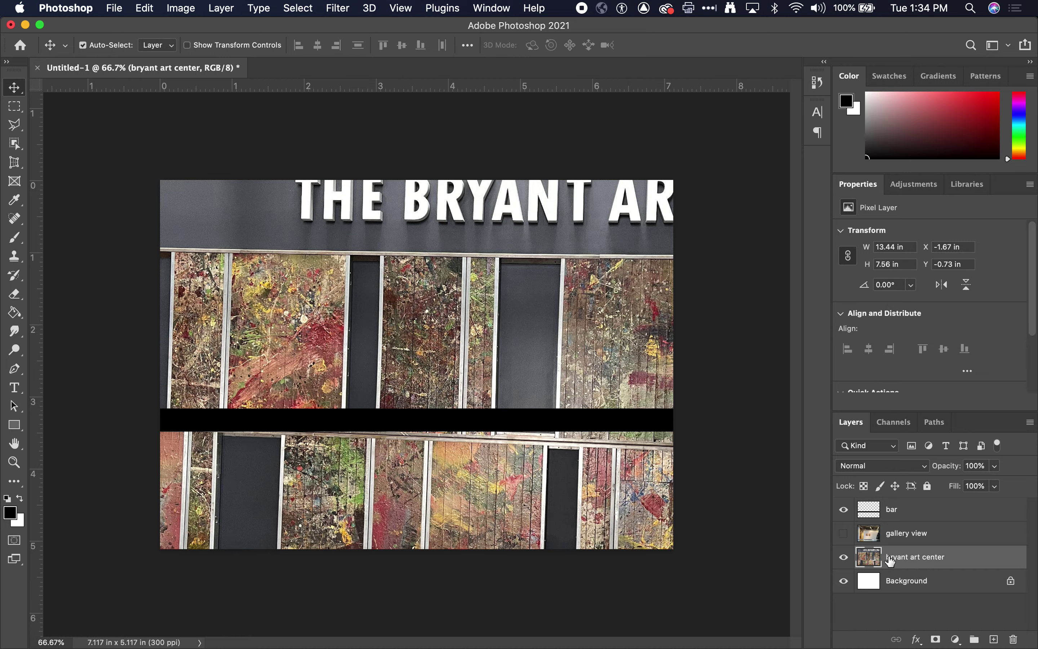
key("super+minus")
key("super+minus")
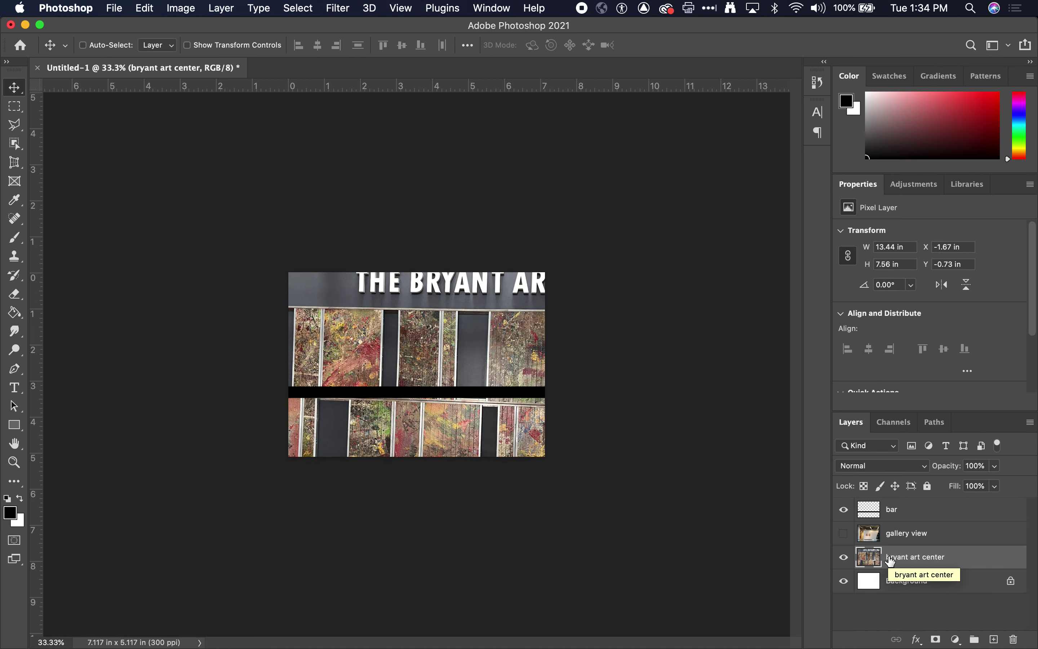
left_click_drag(528, 433, 501, 448)
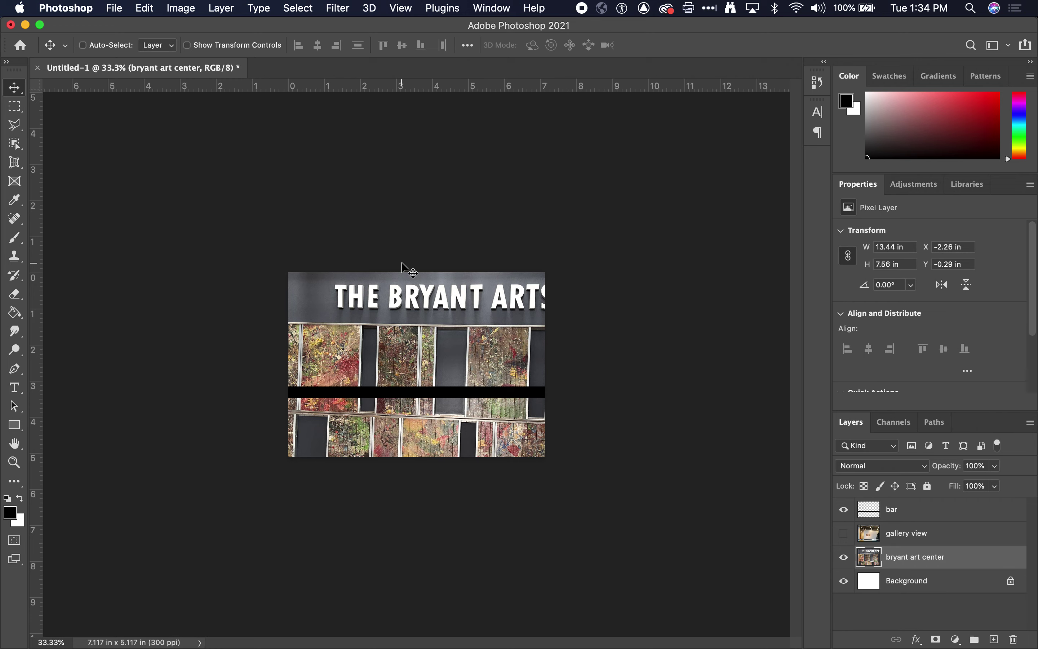
Scale the photo to about 58% (7.74 × 4.35 in) and place it at 0.76 in from the top.
key("super+t")
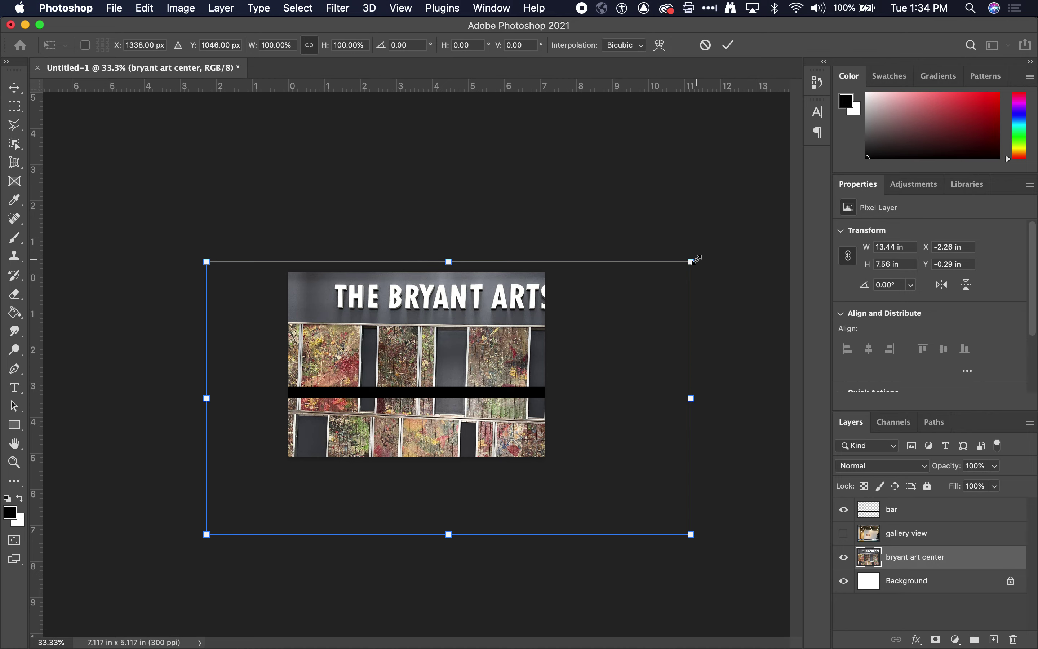
left_click_drag(689, 261, 544, 389)
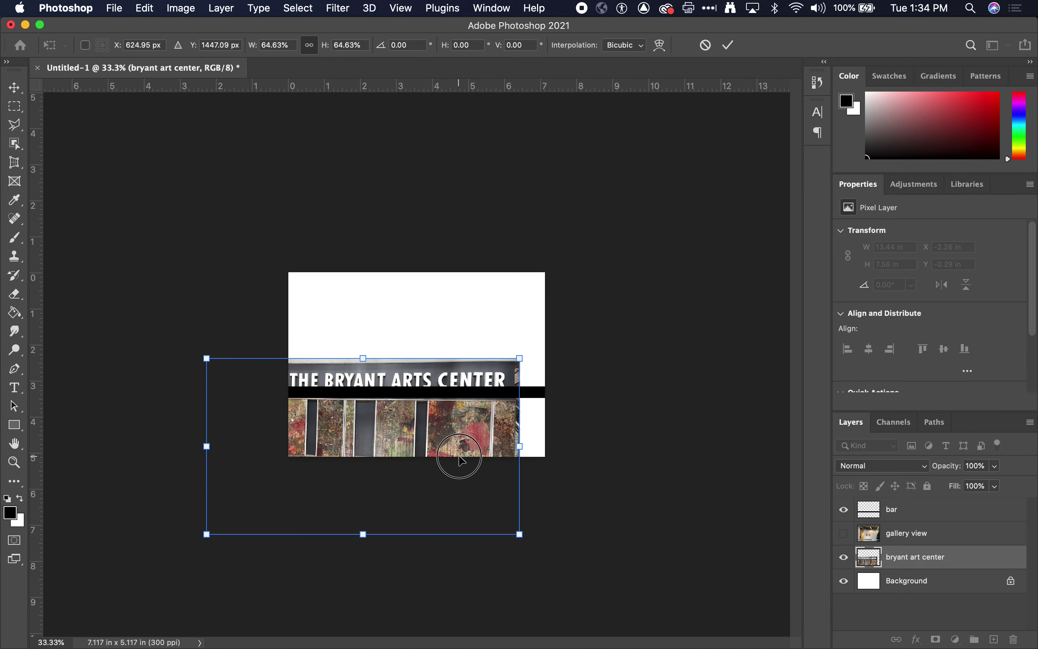
left_click_drag(454, 451, 535, 464)
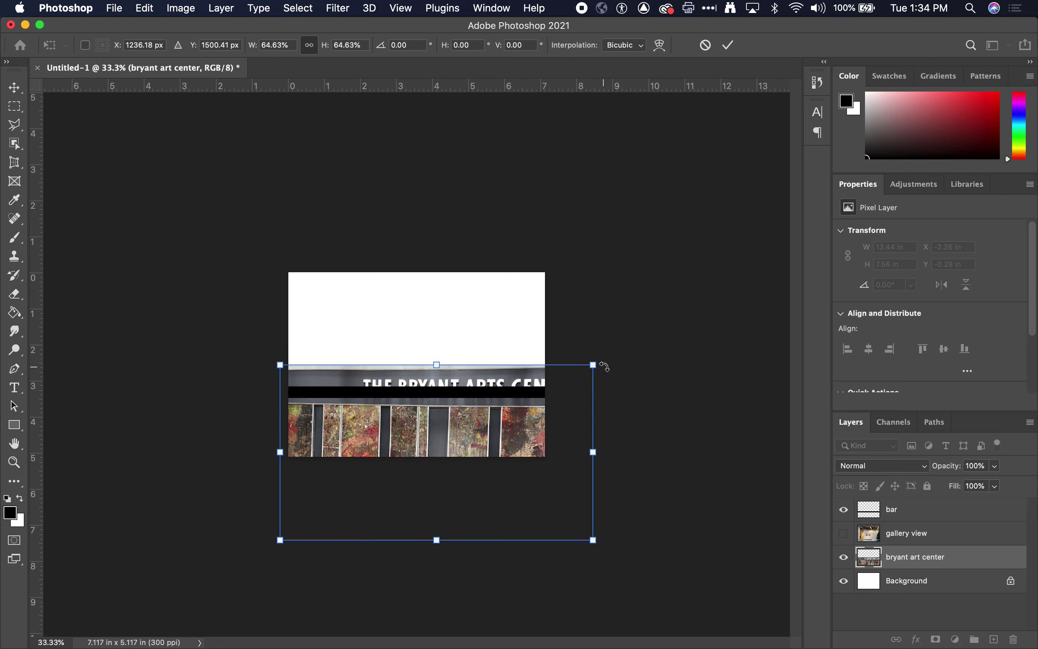
left_click_drag(599, 366, 568, 382)
mouse_move(563, 461)
left_mouse_down()
mouse_move(546, 466)
mouse_move(559, 460)
left_mouse_up()
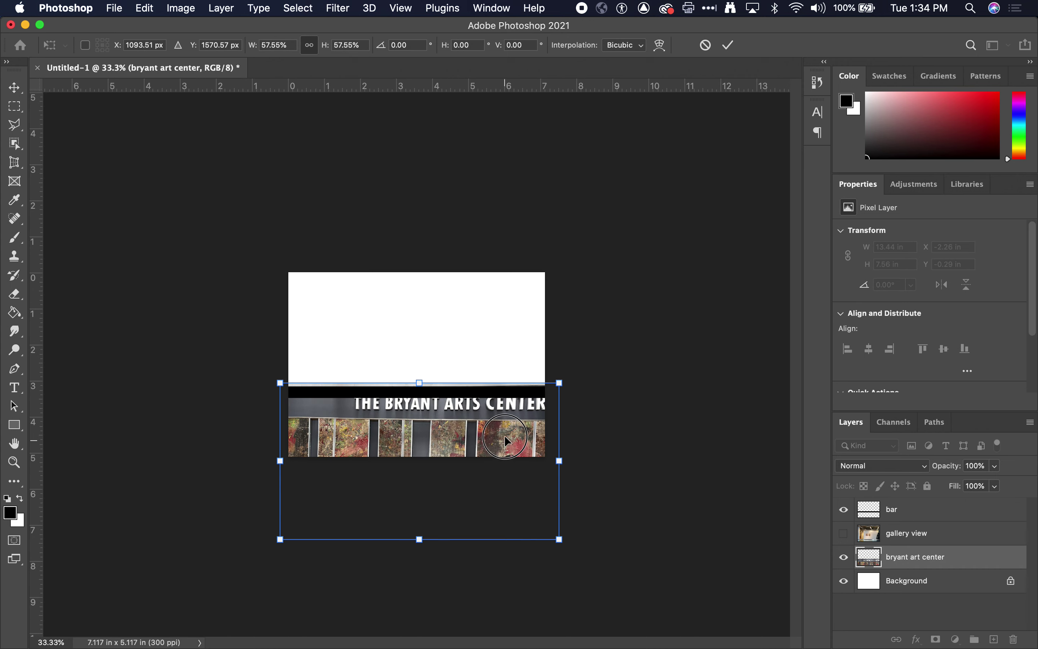
left_click_drag(510, 434, 508, 430)
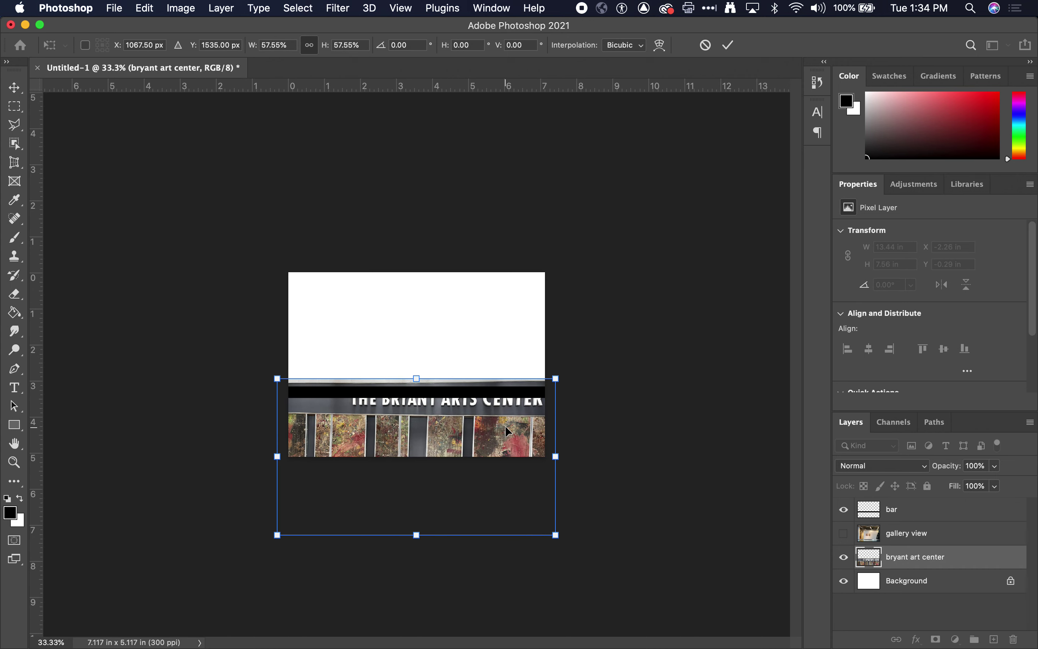
key("Return")
left_click_drag(488, 440, 490, 355)
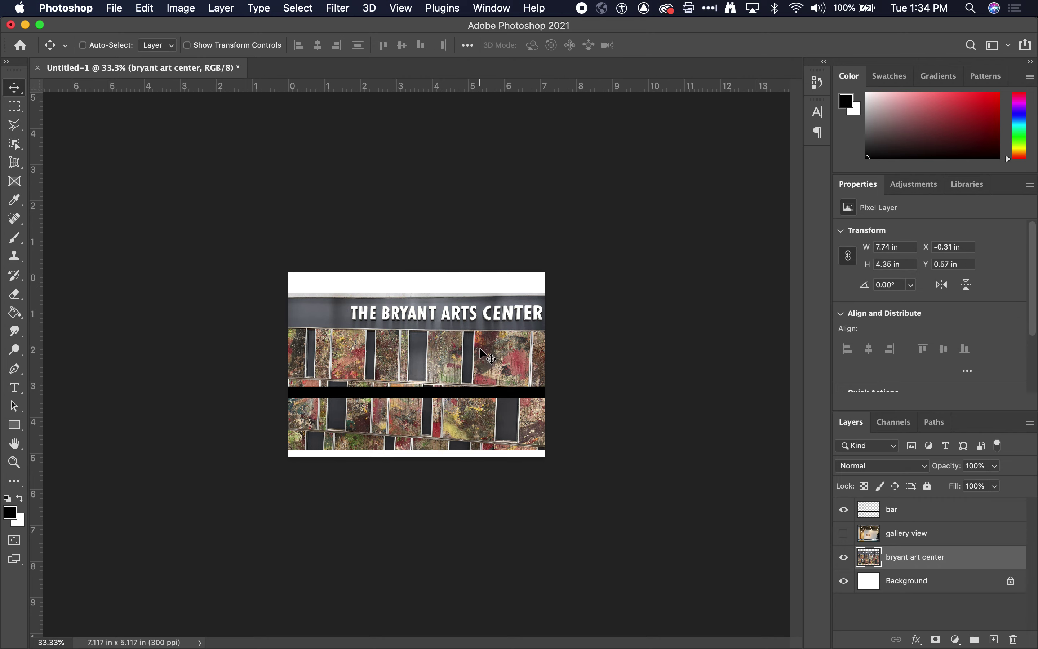
left_click_drag(451, 343, 449, 341)
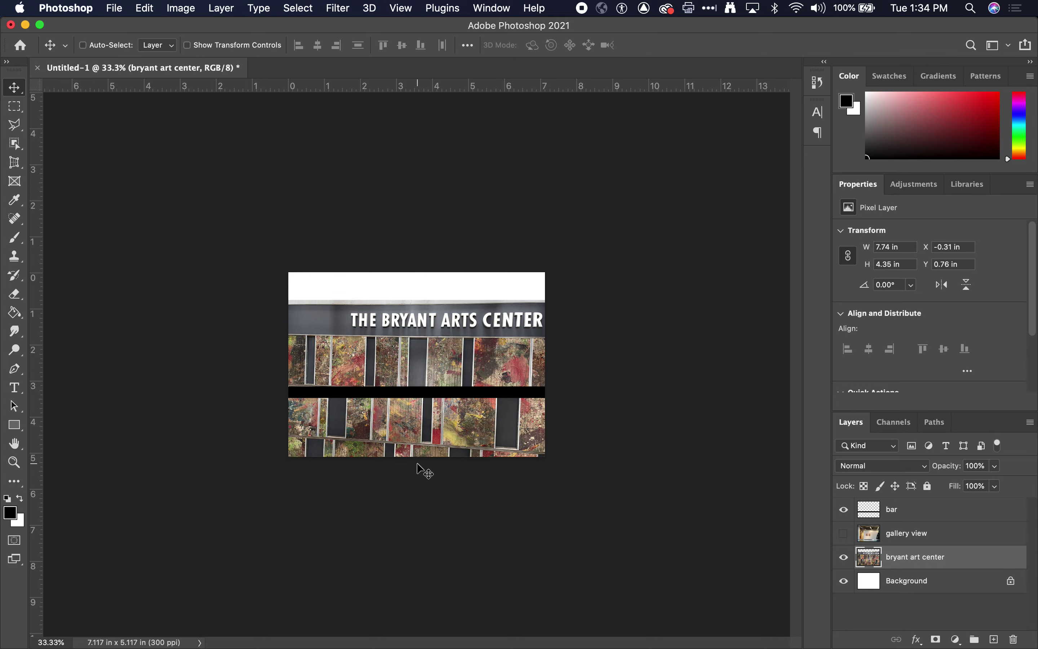
Add vertical guides at about 2.1 and 6.4 in and skew the corners to straighten the facade.
key("super+t")
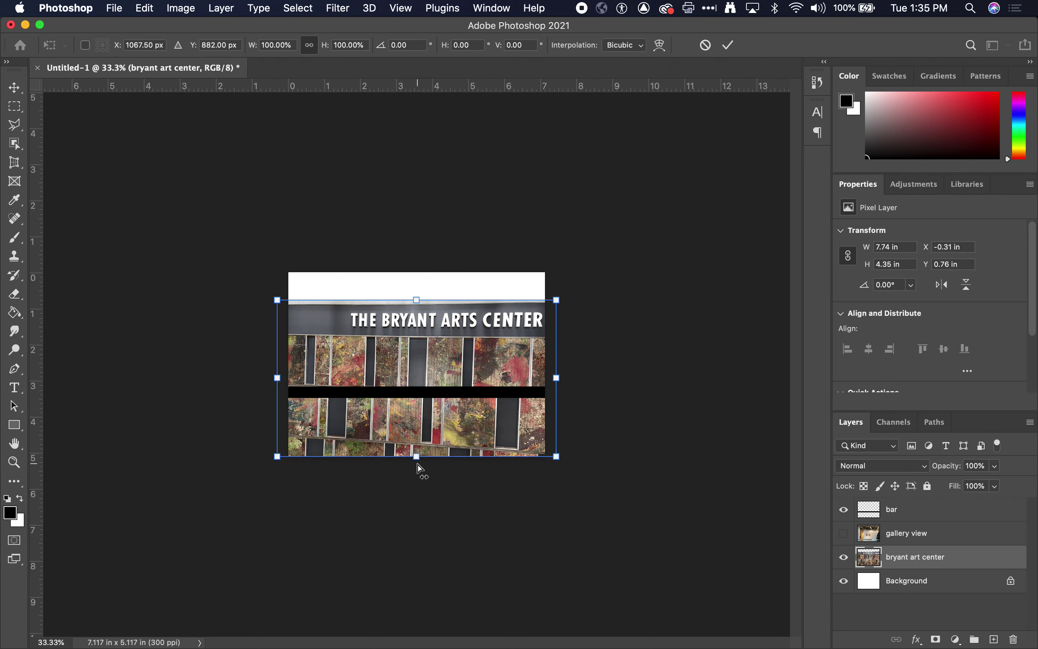
scroll(338, 449, "up", 5)
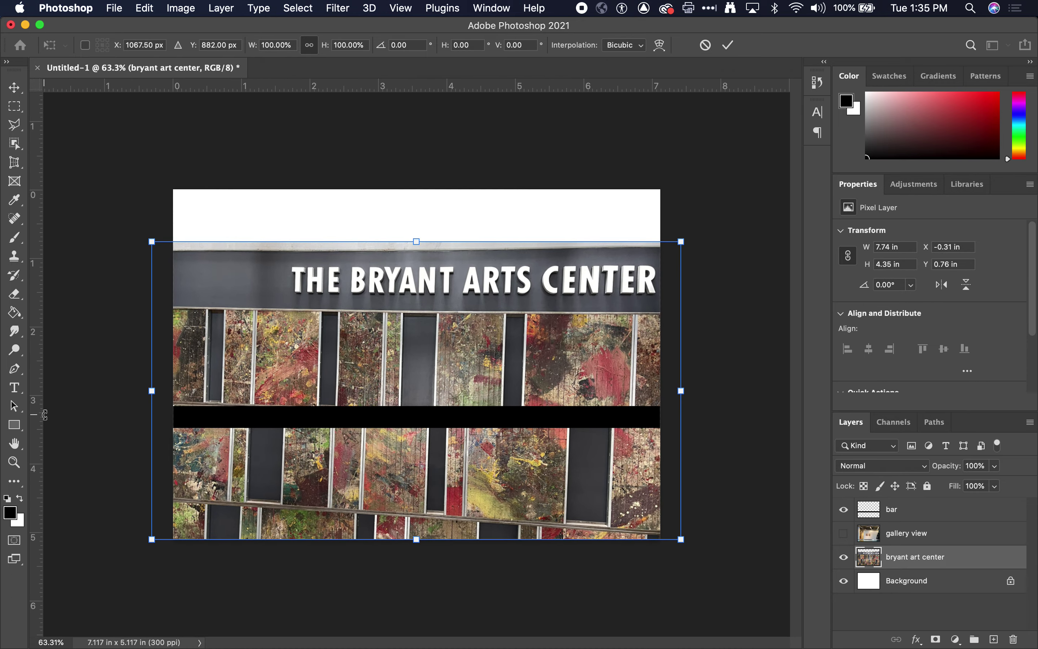
left_click_drag(42, 419, 318, 411)
left_click_drag(40, 452, 613, 404)
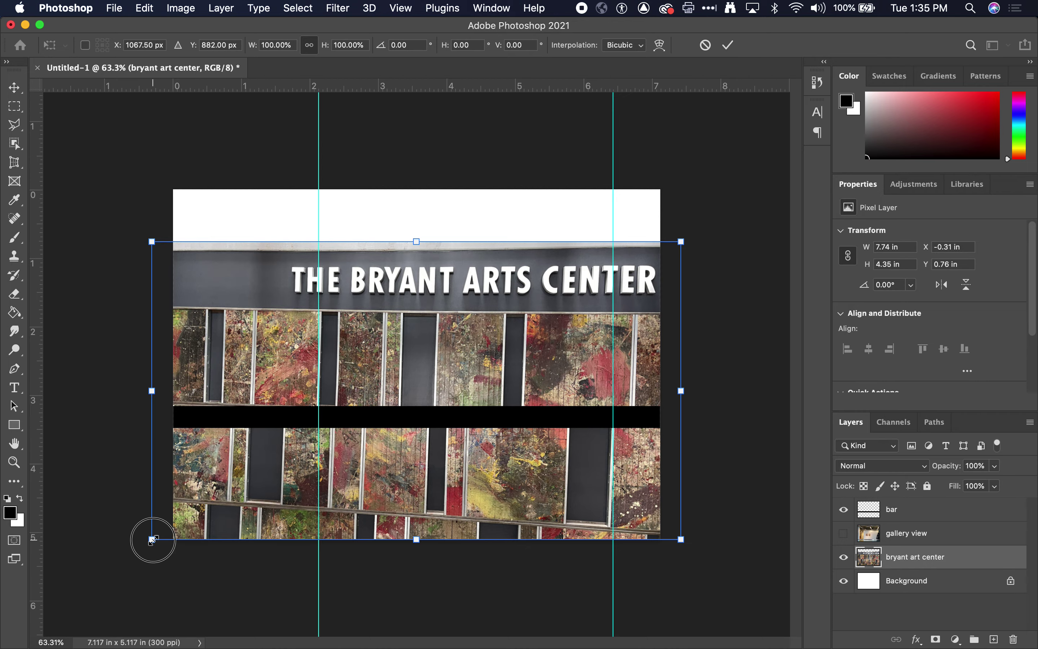
mouse_move(151, 540)
left_mouse_down()
mouse_move(195, 500)
mouse_move(144, 550)
mouse_move(218, 492)
mouse_move(143, 547)
mouse_move(155, 536)
left_mouse_up()
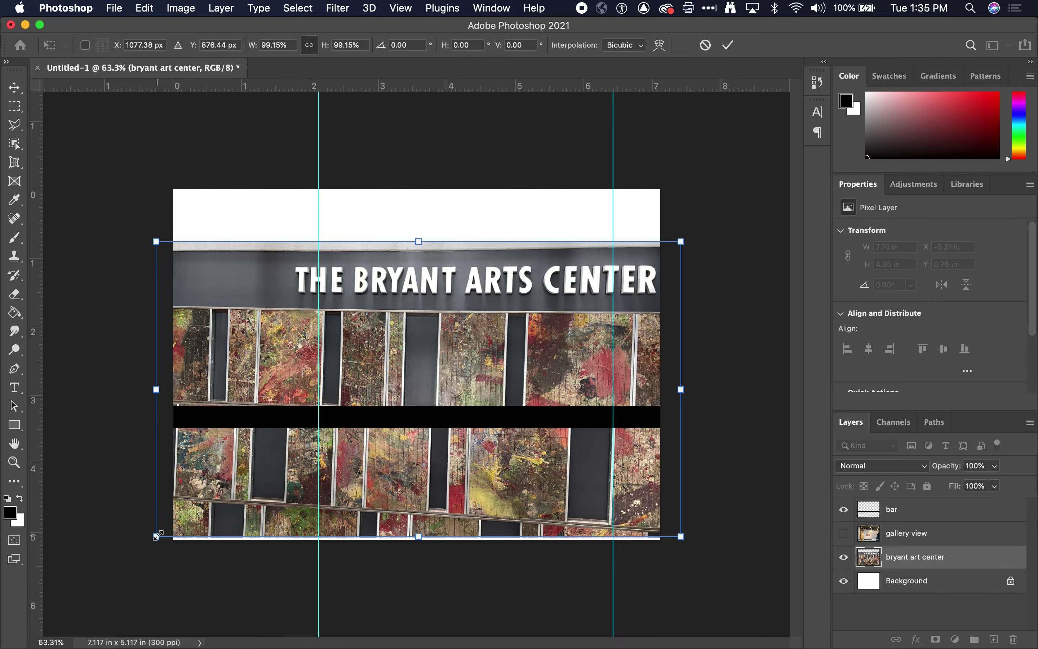
mouse_move(155, 539)
left_mouse_down()
mouse_move(169, 550)
mouse_move(208, 529)
mouse_move(271, 465)
mouse_move(255, 464)
mouse_move(185, 504)
mouse_move(172, 546)
left_mouse_up()
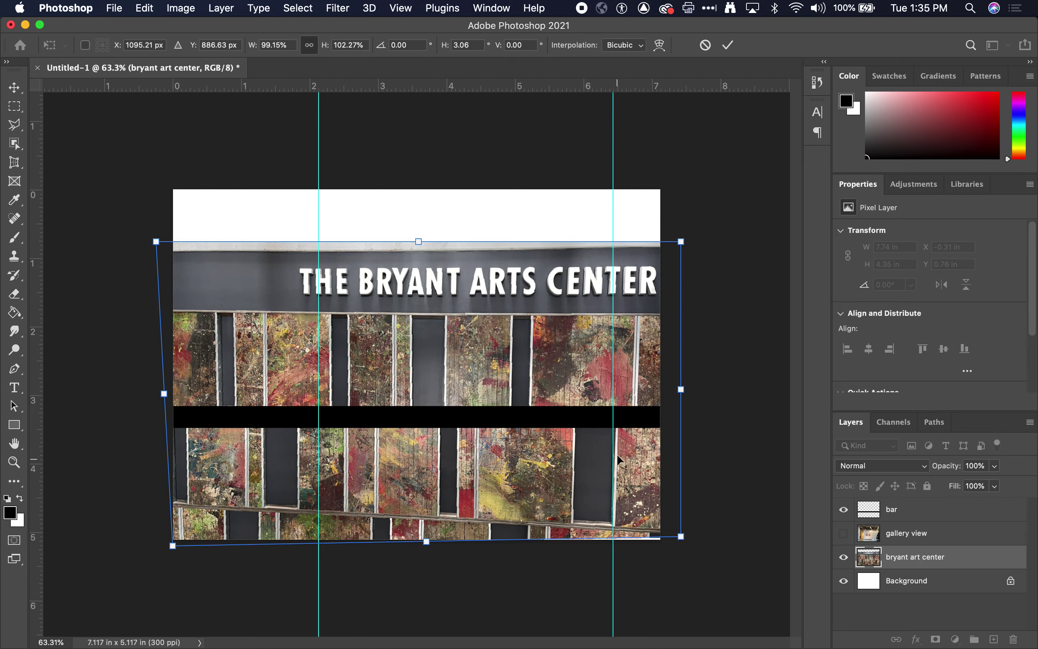
left_click_drag(681, 241, 668, 242)
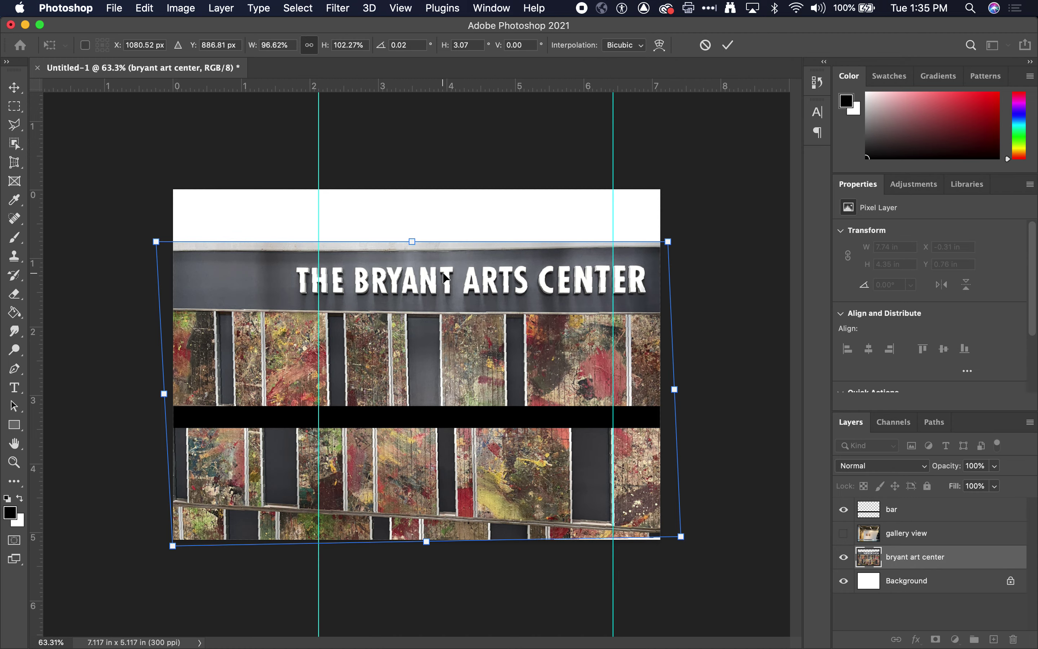
Add horizontal guides near 1.7 and 4.35 in and raise the right corners to level the sign.
left_click_drag(304, 88, 311, 306)
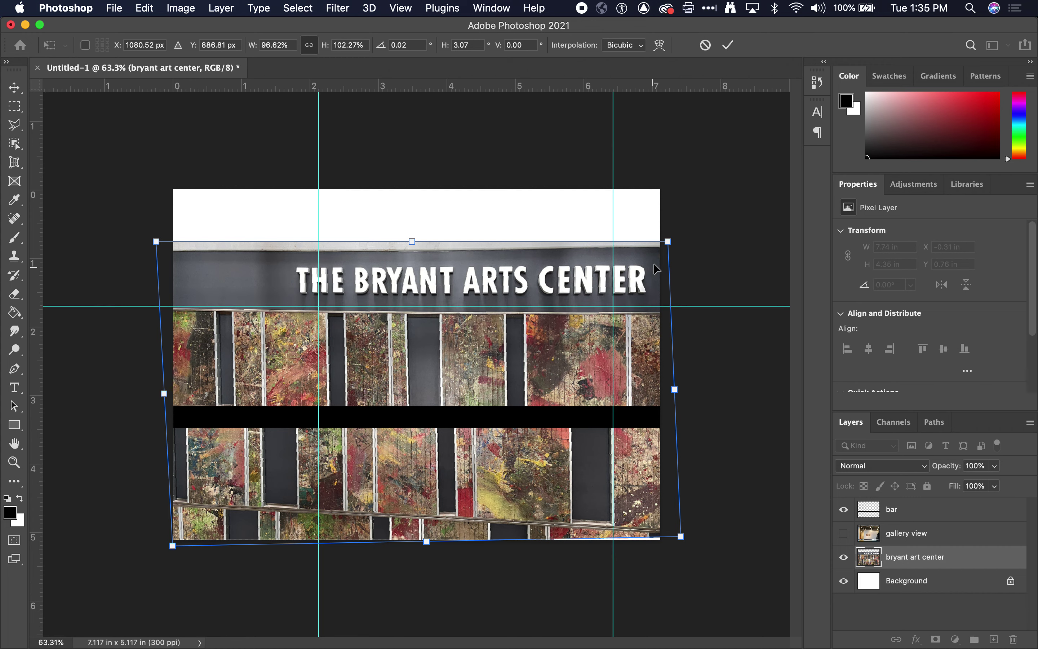
left_click_drag(668, 243, 670, 238)
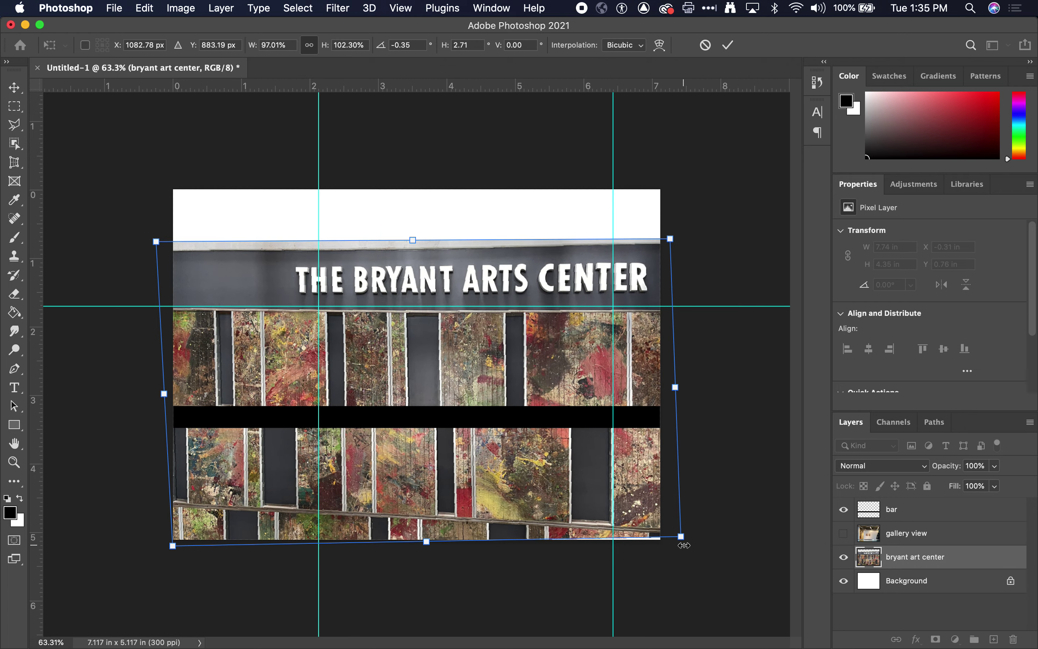
left_click_drag(369, 89, 429, 493)
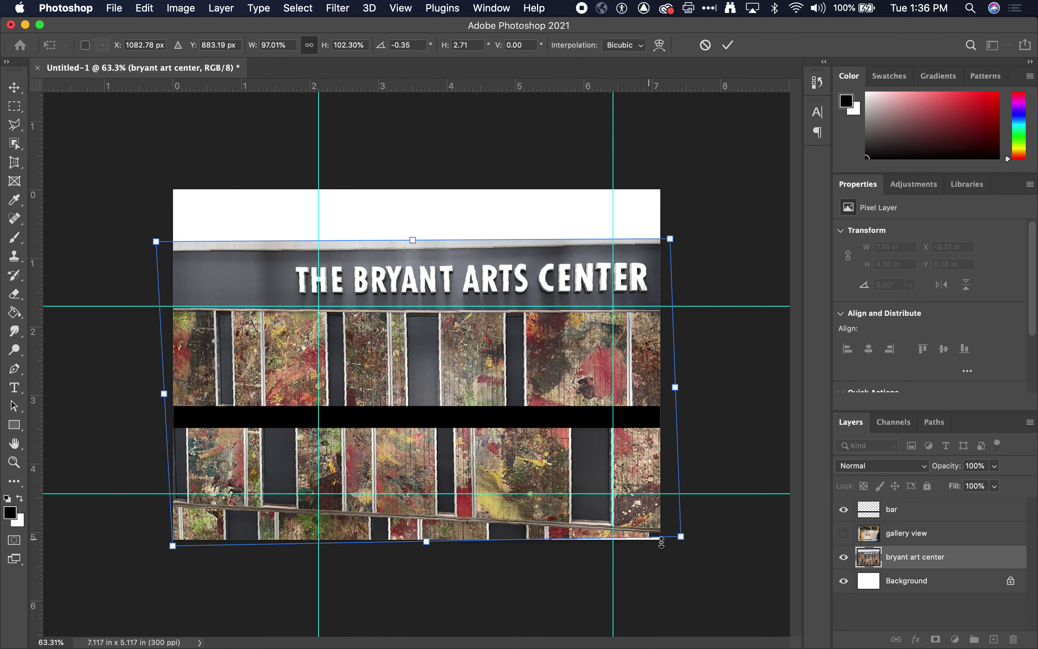
left_click_drag(681, 537, 677, 510)
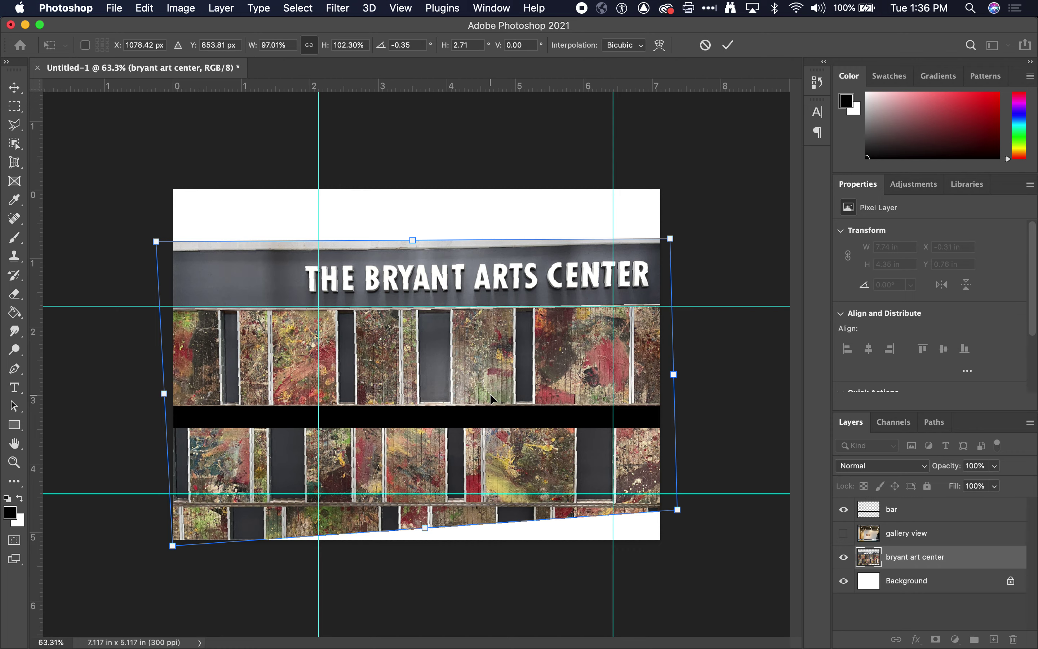
Commit the correction, move the photo down to y 2.08 in, and clear all guides.
key("Return")
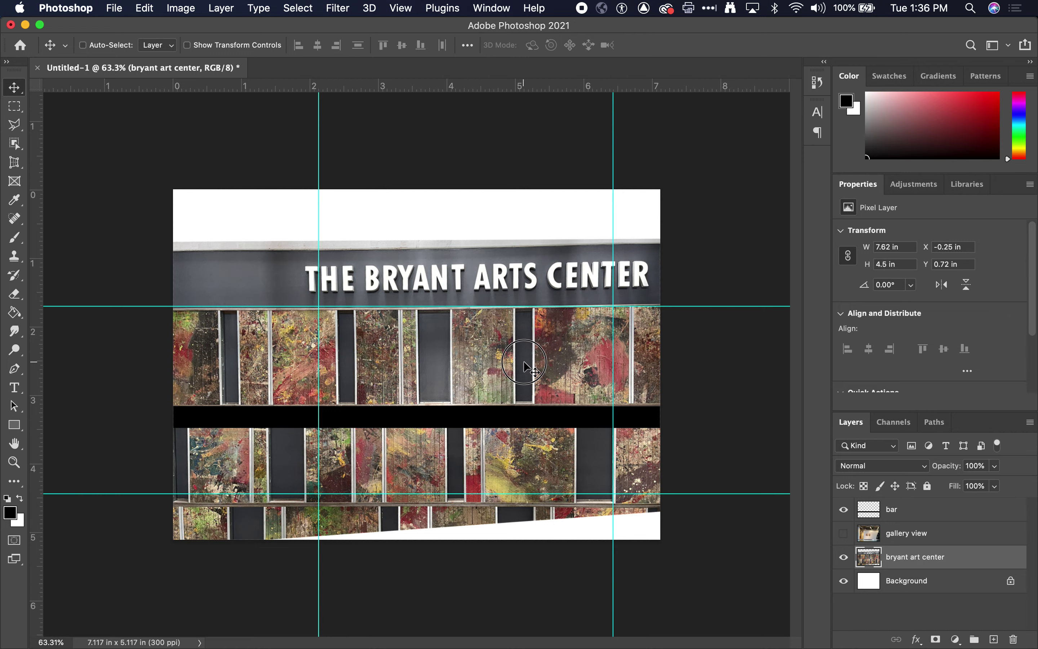
left_click_drag(524, 362, 529, 419)
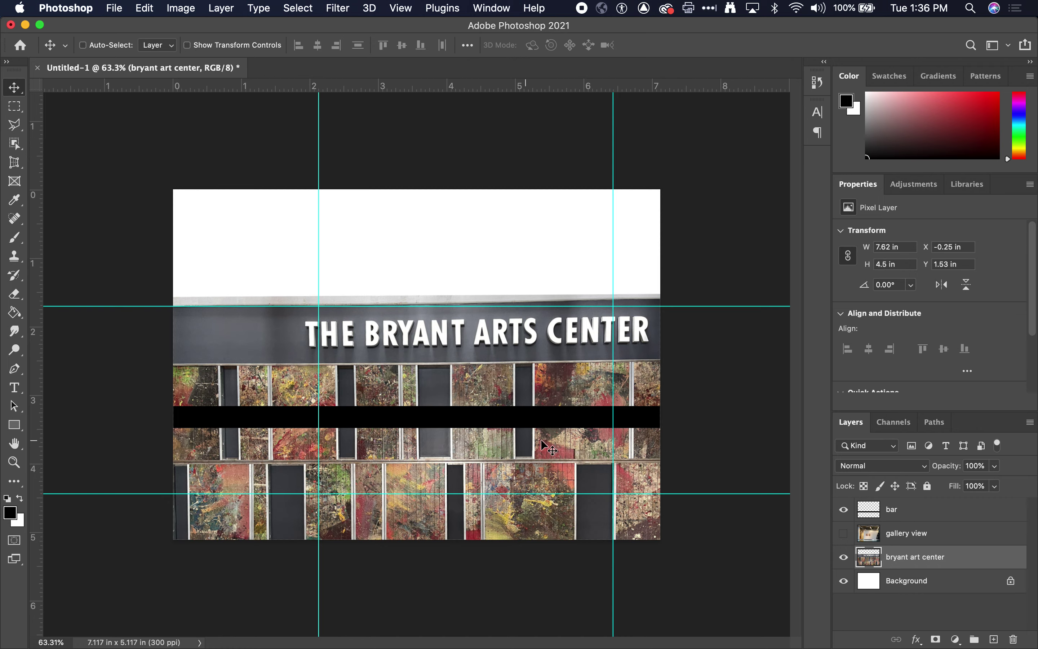
left_click_drag(553, 472, 555, 507)
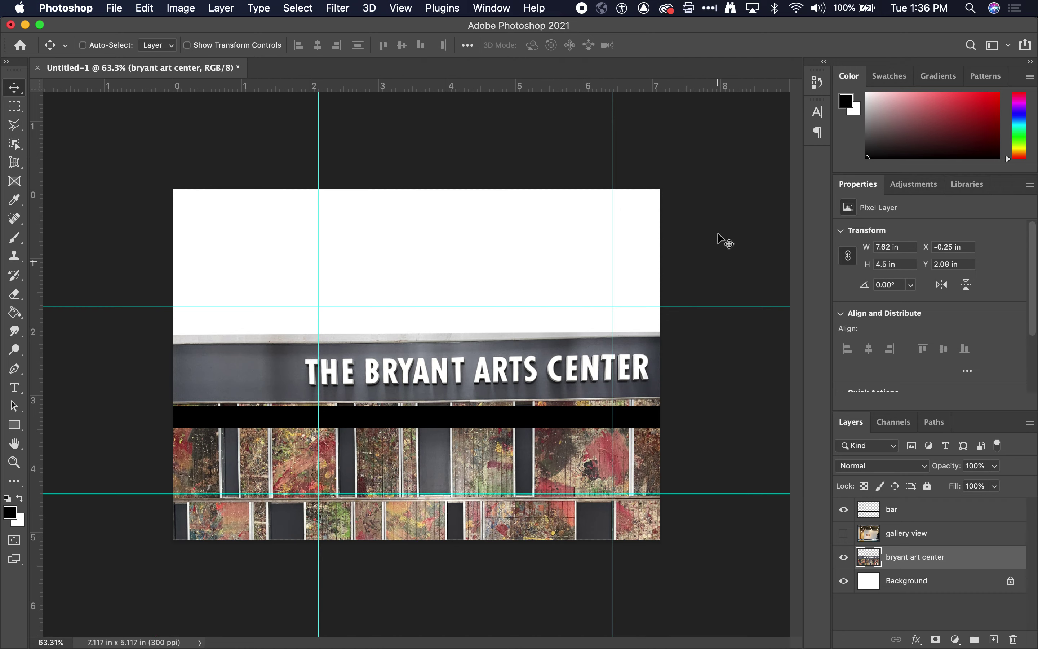
left_click(403, 8)
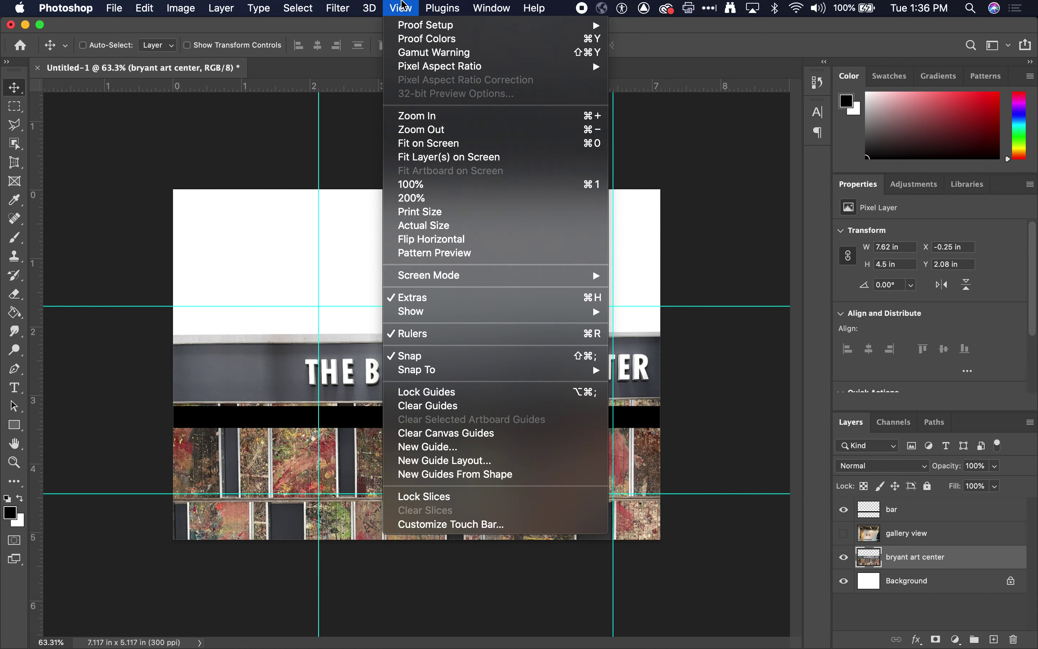
left_click(461, 410)
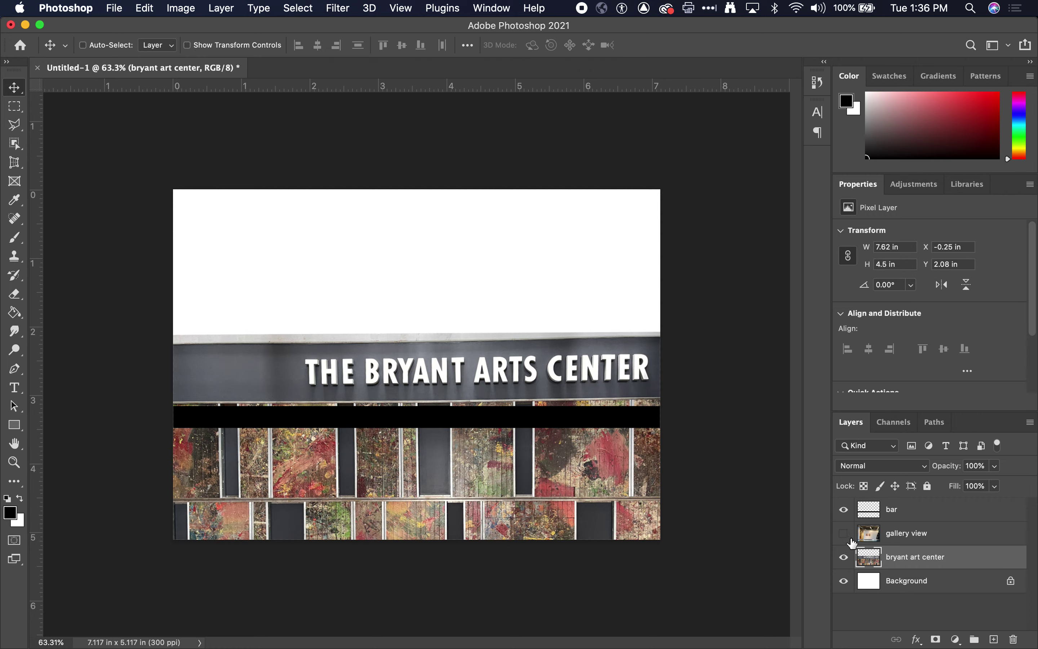
Show the gallery view layer and scale it to about 53% (7.12 × 4 in) above the bar.
left_click(937, 533)
left_click(844, 533)
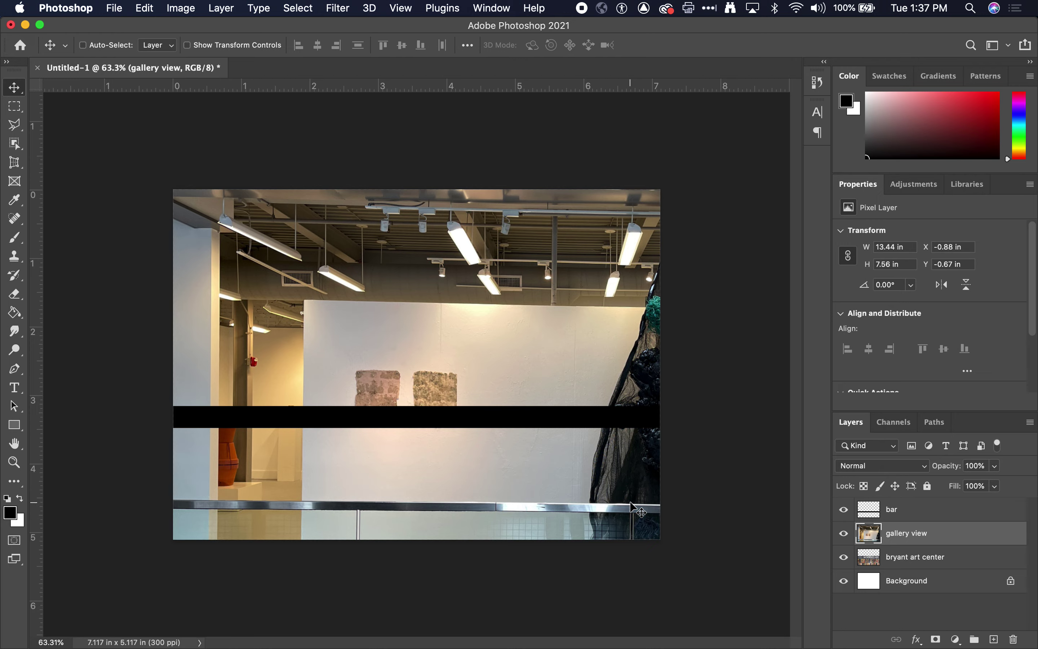
key("super+minus")
key("super+minus")
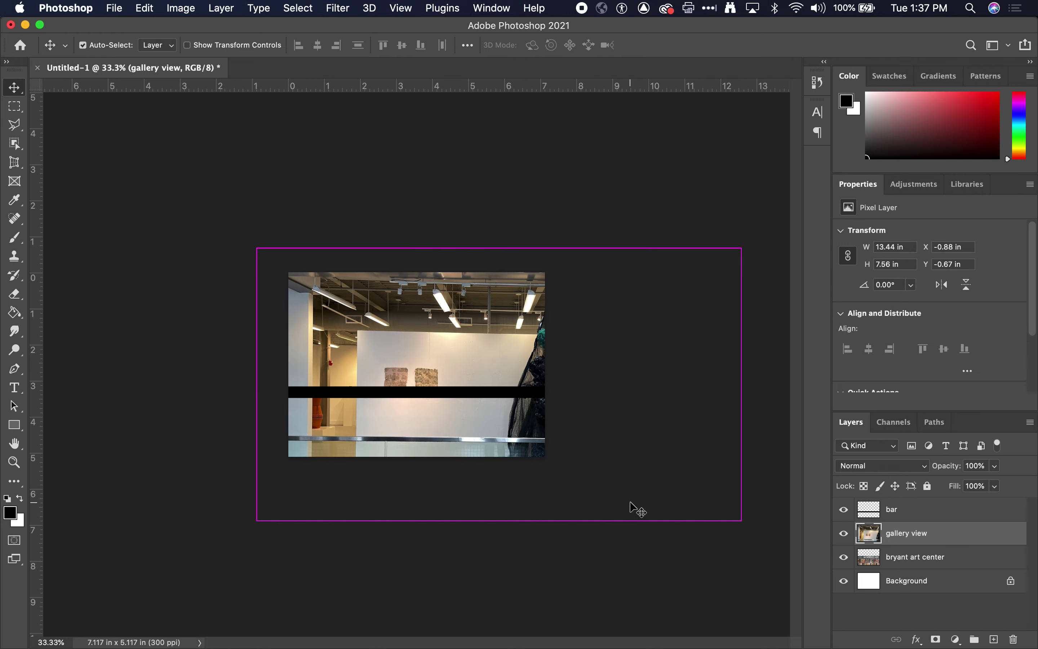
key("ctrl+t")
left_click_drag(740, 522, 551, 408)
left_click_drag(261, 334, 288, 329)
mouse_move(546, 327)
left_mouse_down()
mouse_move(499, 326)
mouse_move(545, 327)
left_mouse_up()
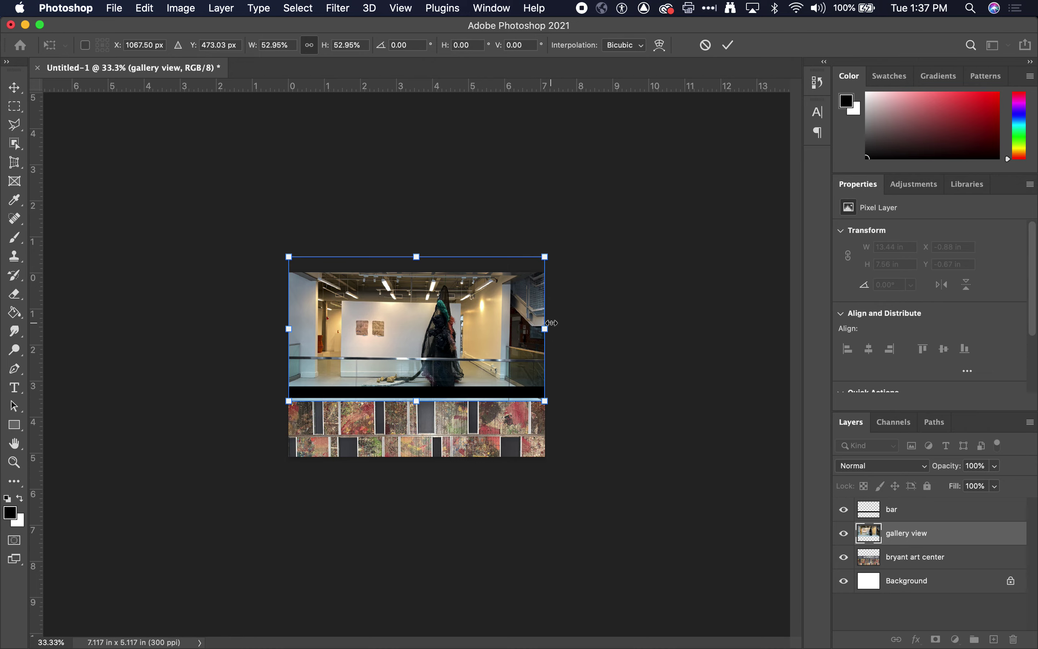
key("Return")
Fit the postcard in the window and add a horizontal guide at about 2.34 in.
key("super+0")
left_click_drag(429, 86, 453, 332)
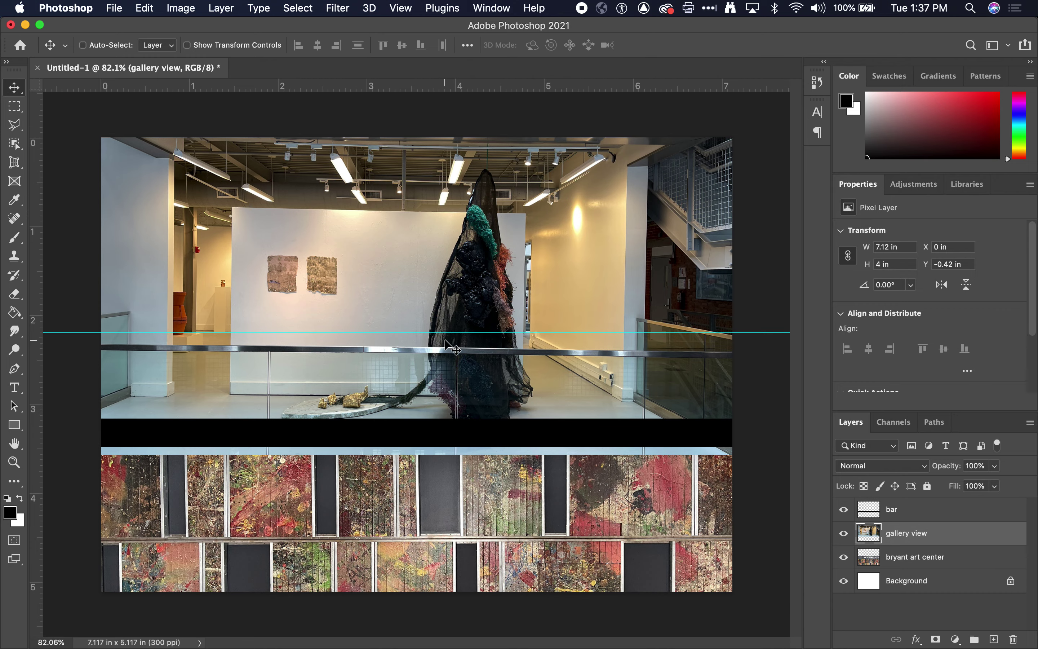
left_click_drag(445, 331, 447, 343)
scroll(738, 373, "down", 2)
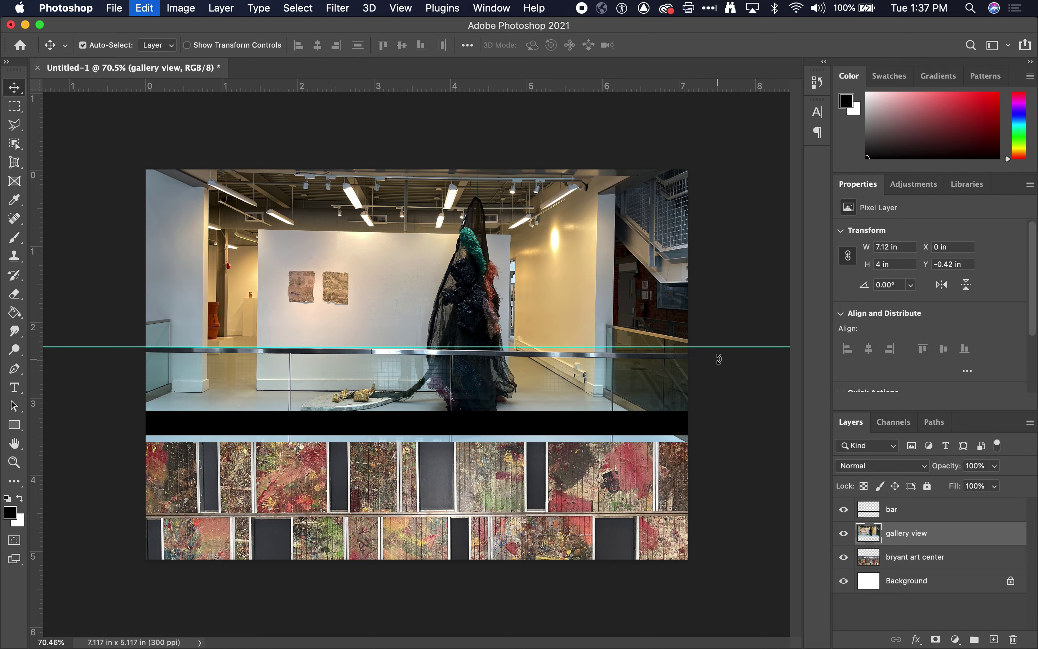
Rotate the gallery photo level, using vertical guides at about 1.47 and 4.8 in.
key("super+t")
left_click_drag(738, 368, 685, 351)
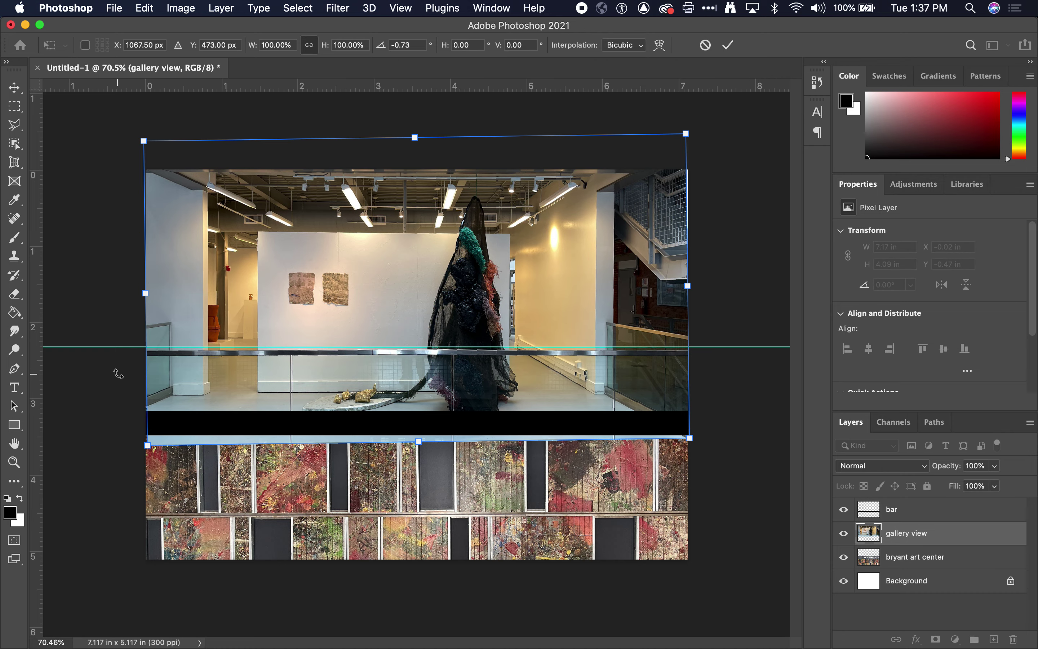
left_click_drag(37, 400, 258, 376)
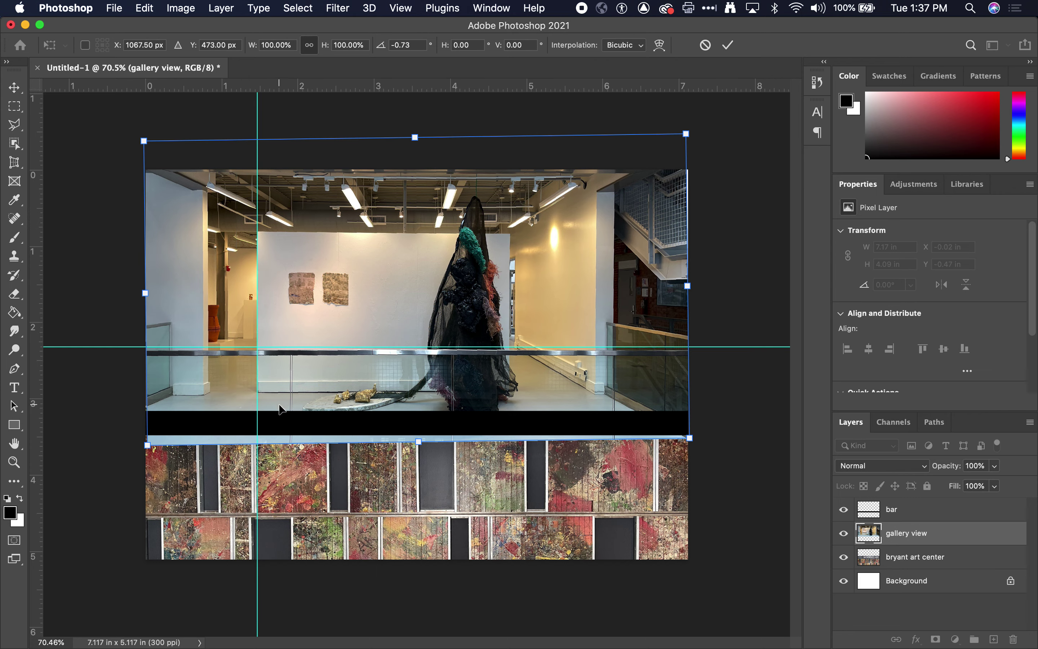
left_click_drag(34, 388, 614, 301)
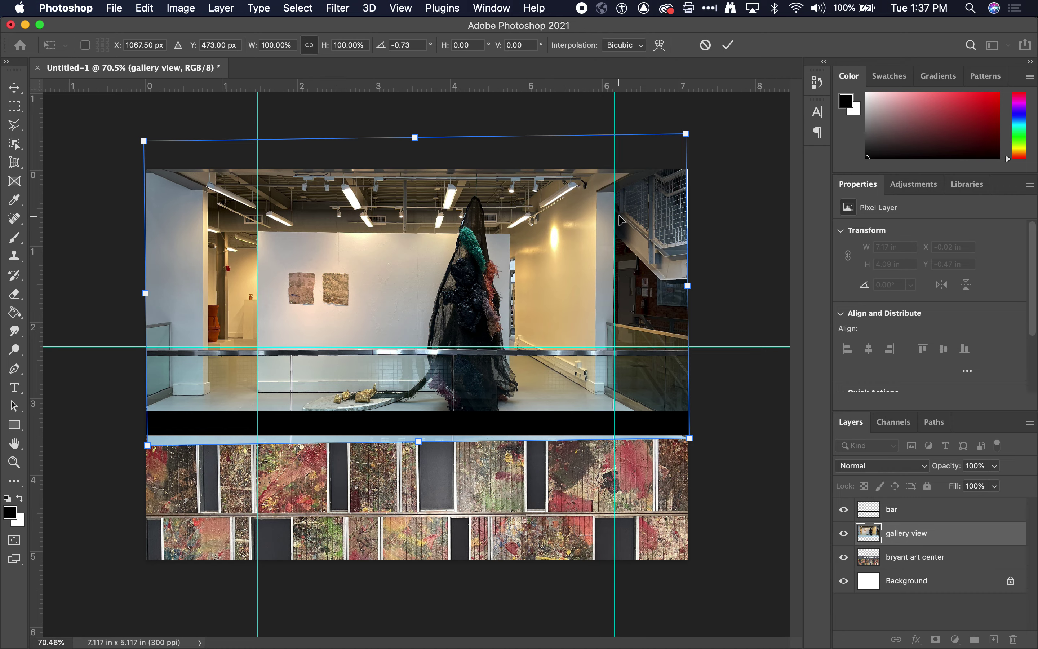
left_click_drag(613, 221, 513, 236)
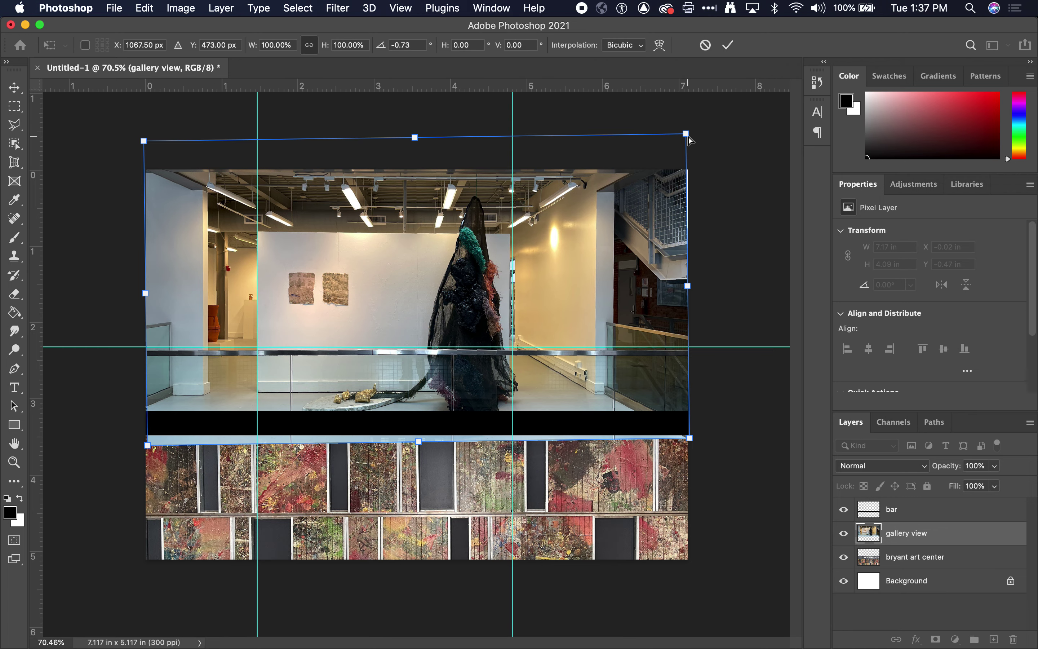
left_click_drag(688, 136, 684, 134)
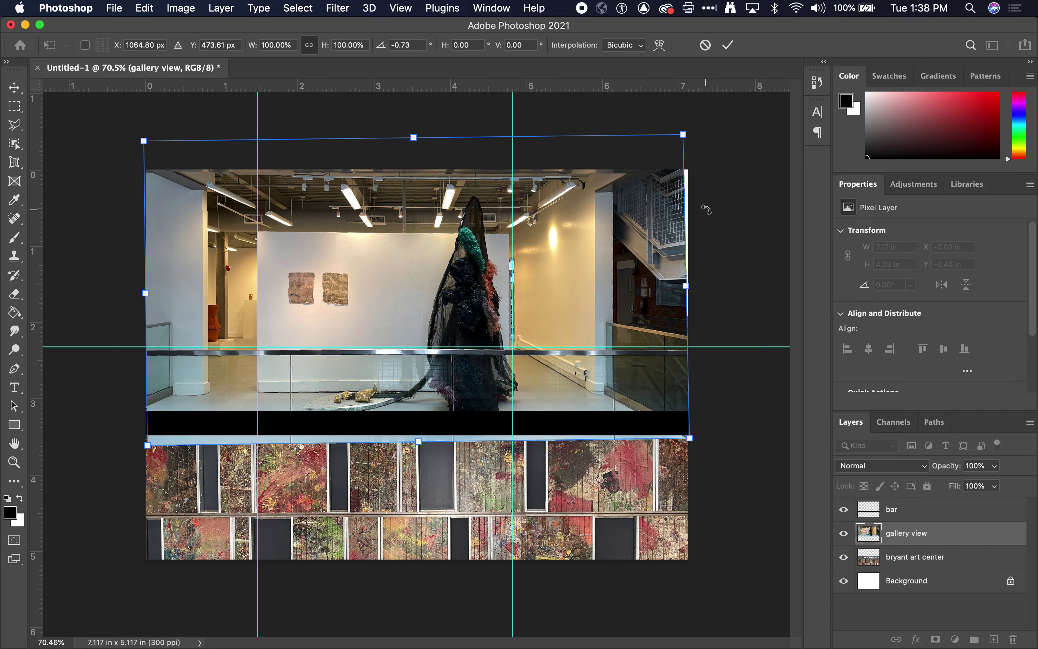
key("Return")
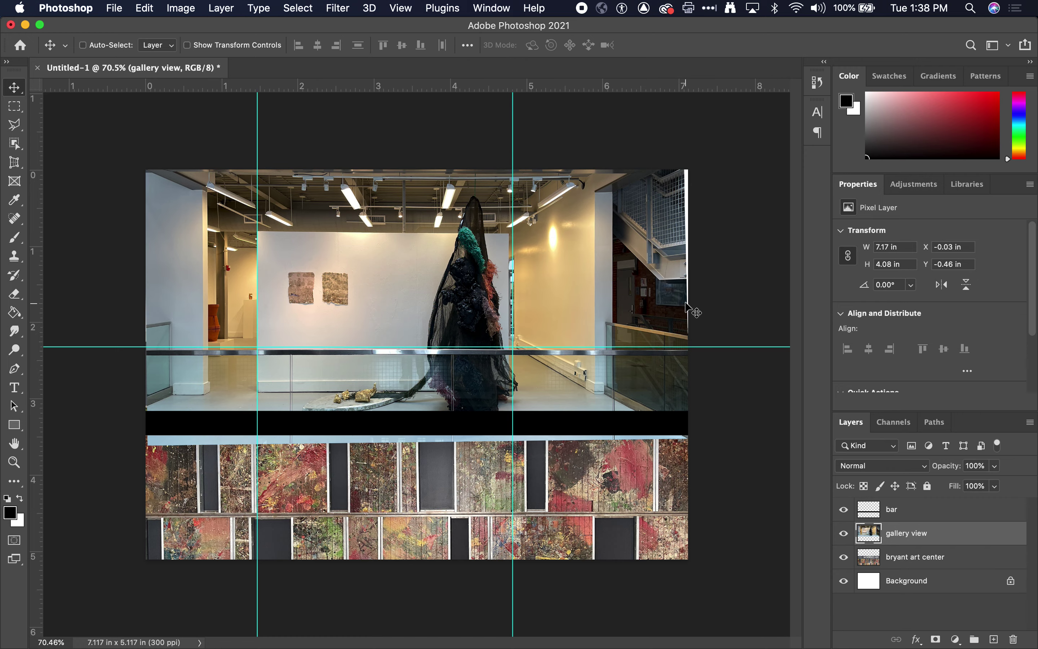
Widen the gallery photo to 7.4 × 4.21 in and move it to x −0.14, y −0.88 in.
key("super+t")
left_click_drag(689, 292, 696, 290)
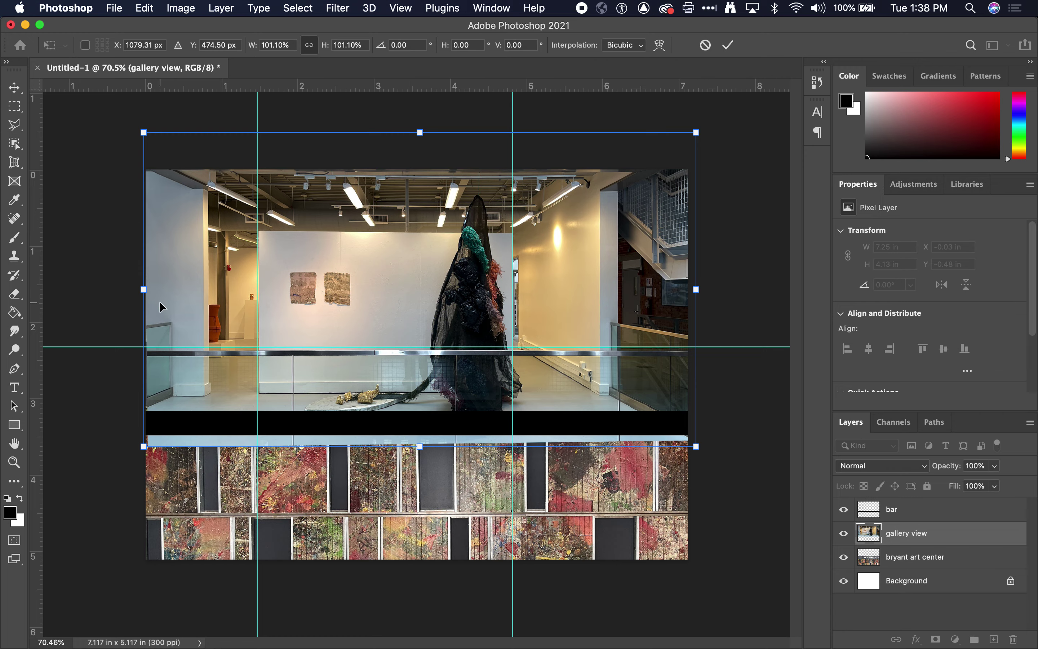
left_click_drag(143, 288, 132, 289)
key("Return")
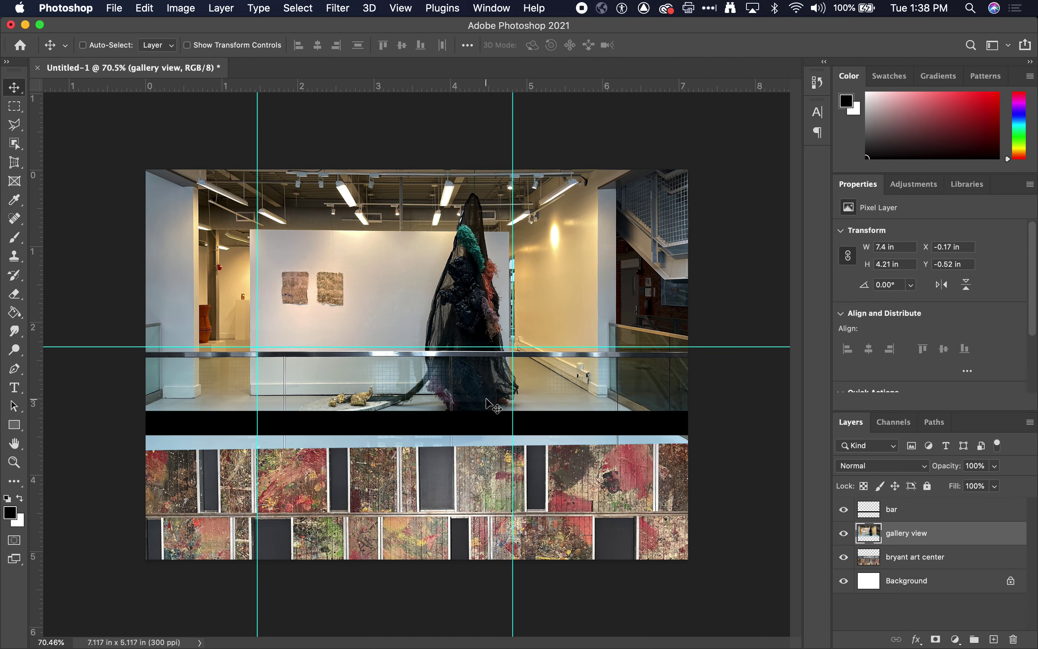
left_click_drag(616, 382, 610, 352)
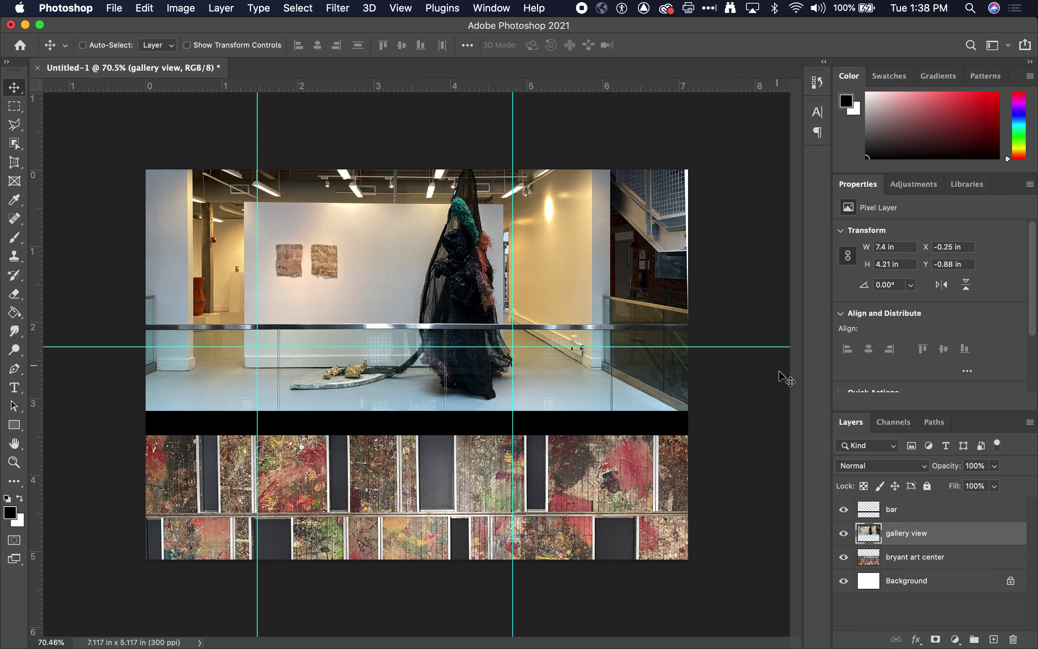
left_click_drag(538, 285, 546, 292)
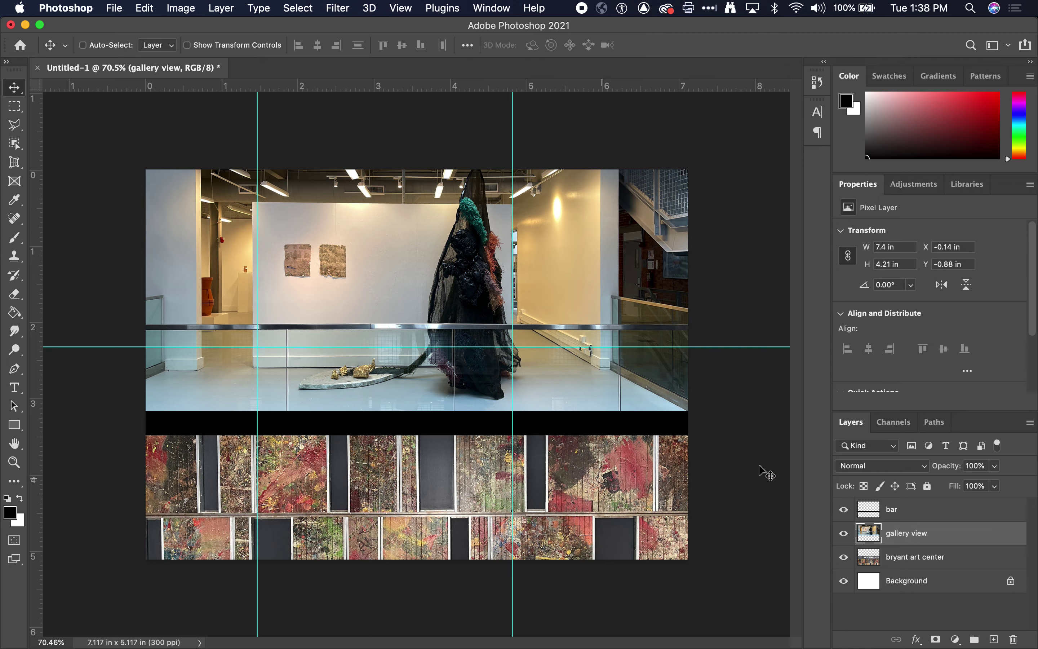
Apply Vibrance +100 to the bryant art center layer.
left_click(905, 558)
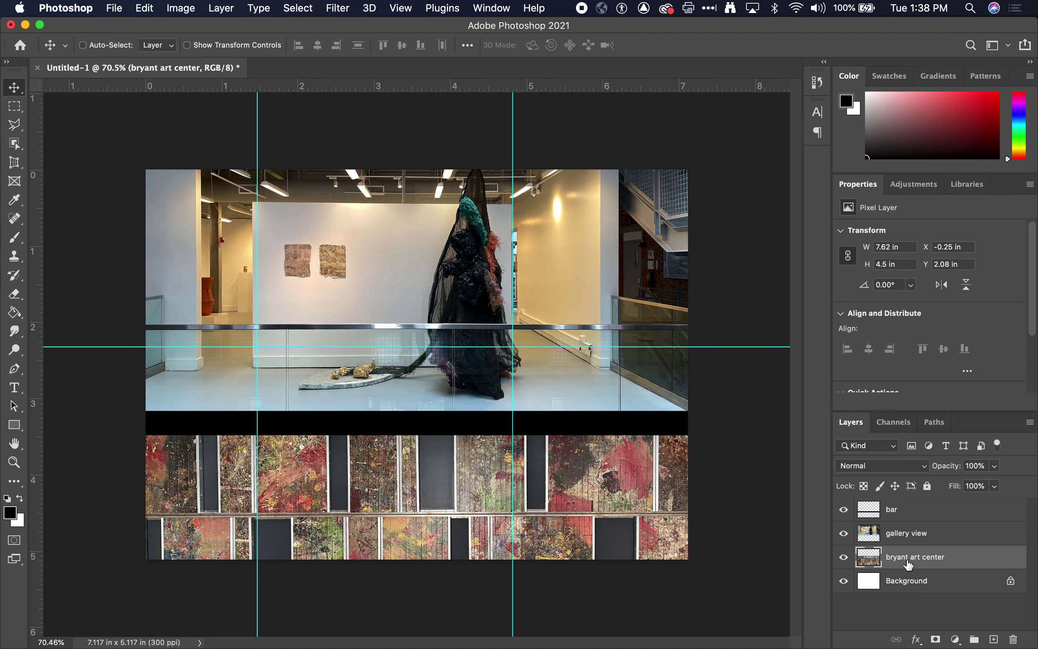
left_click(179, 7)
mouse_move(339, 47)
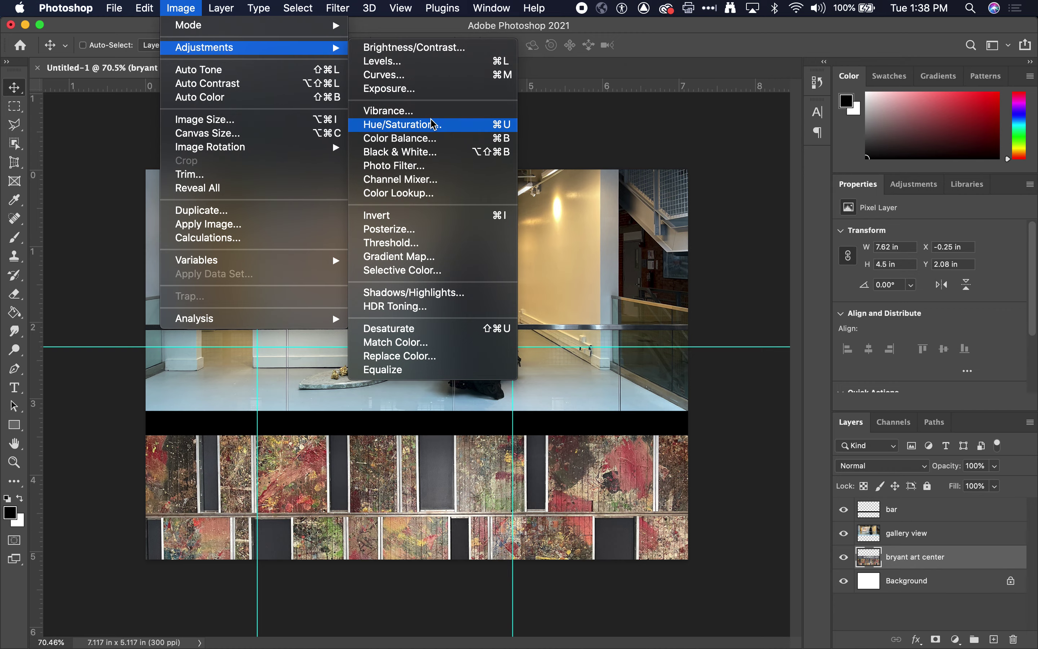
left_click(431, 110)
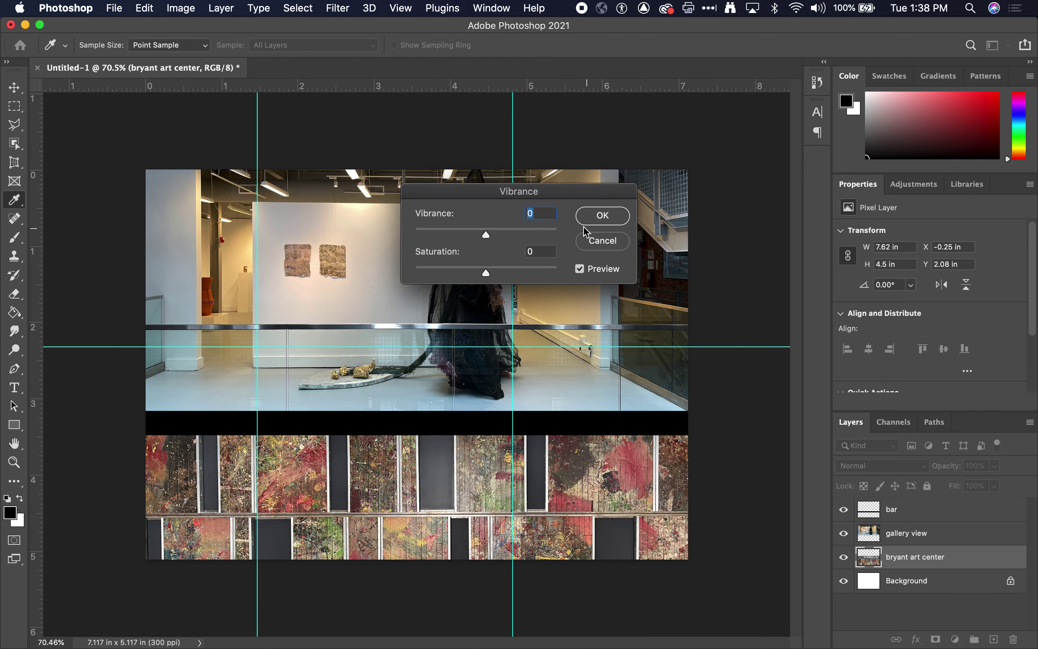
left_click_drag(485, 236, 562, 235)
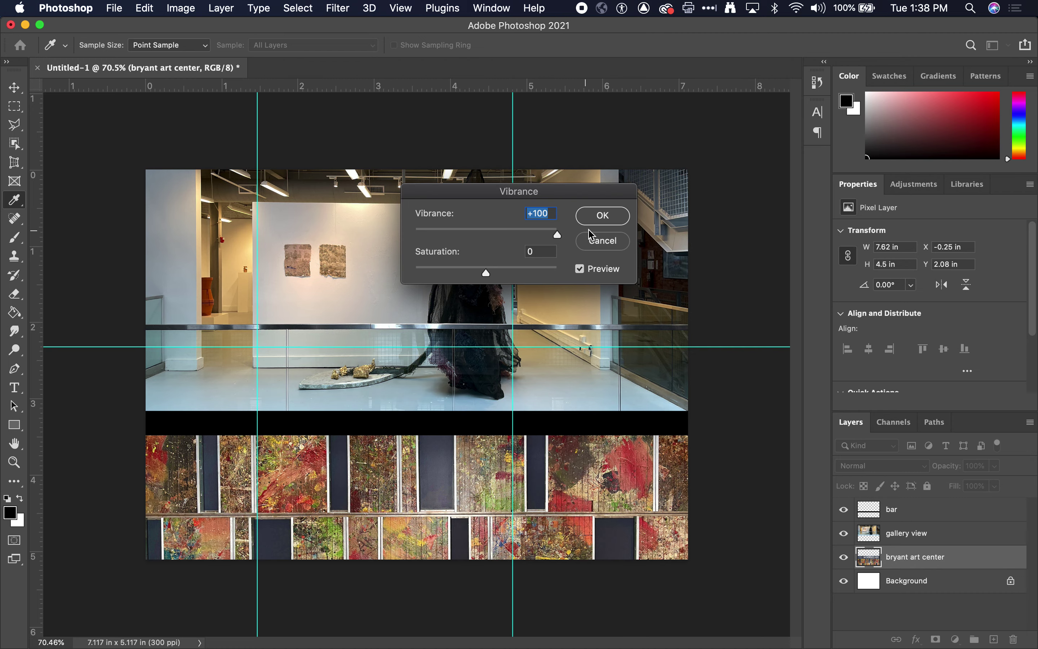
left_click(599, 216)
Give the bryant art center photo Brightness -15 and Contrast 39, then clear all guides.
key("v")
left_click(180, 8)
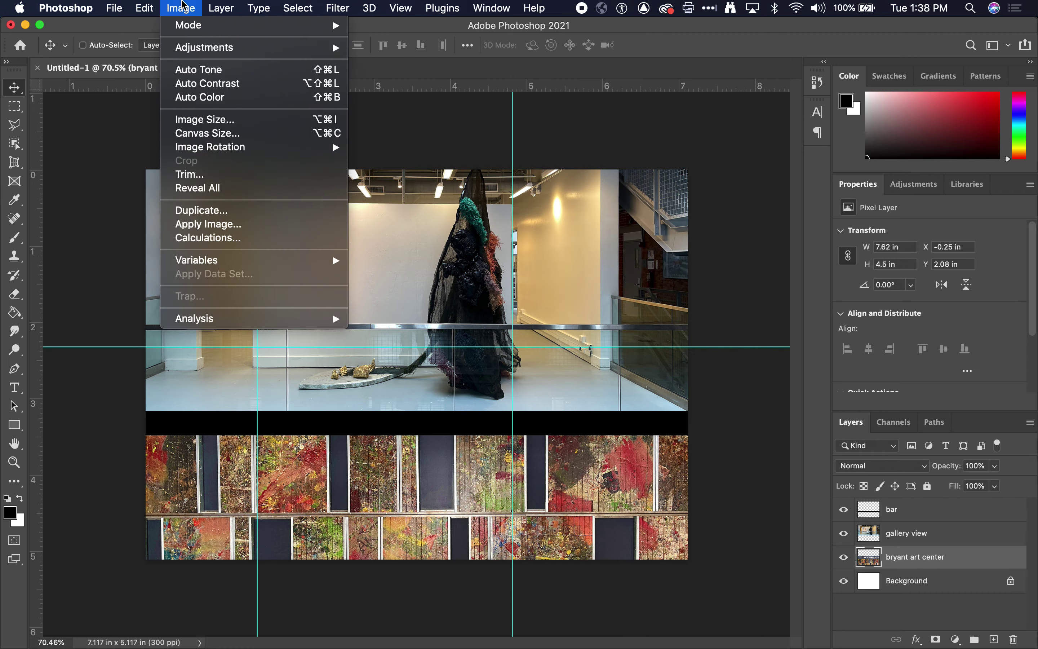
mouse_move(326, 47)
left_click(415, 50)
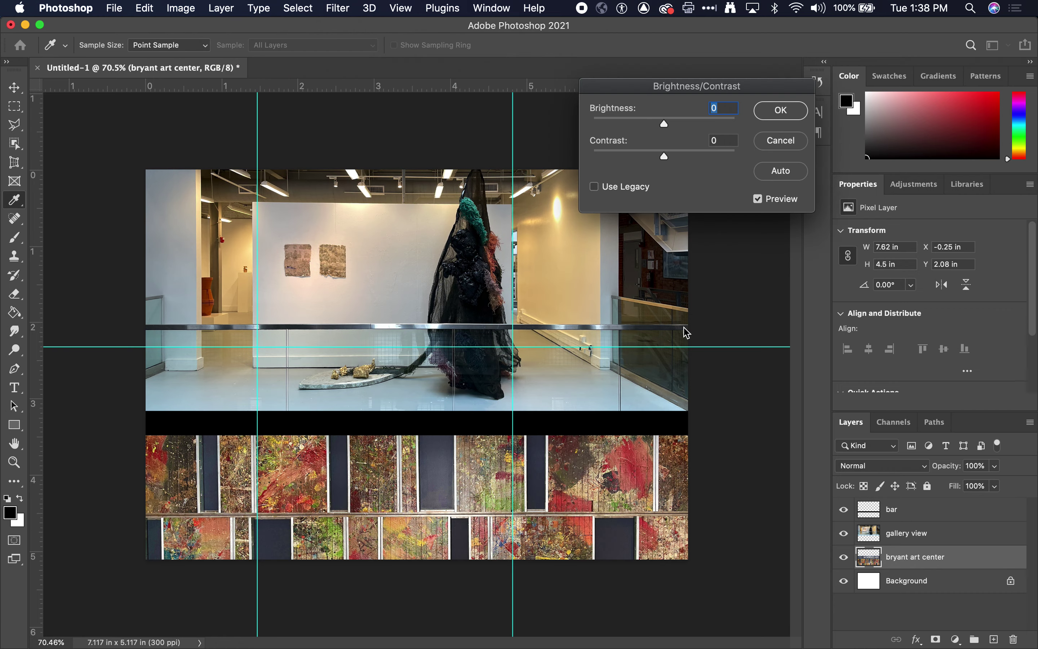
left_click_drag(673, 156, 660, 123)
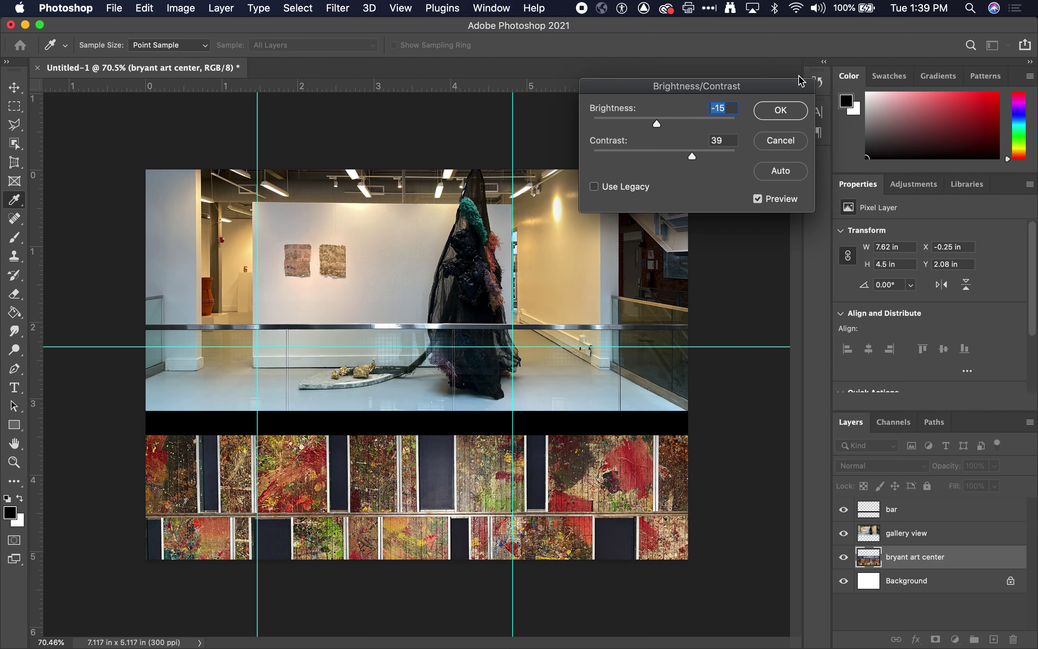
left_click(793, 111)
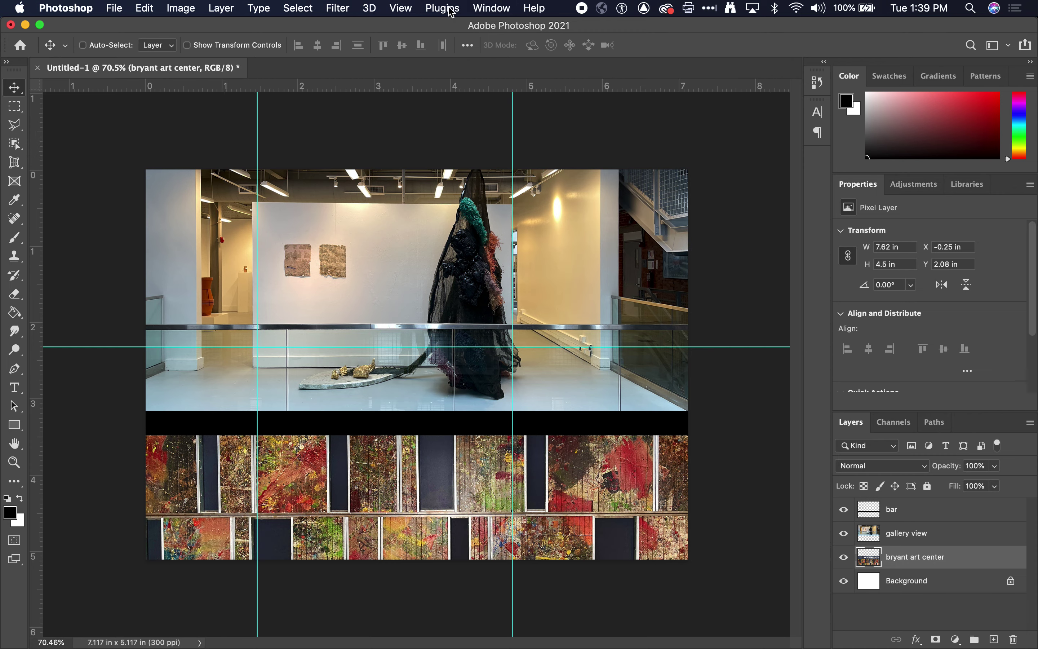
left_click(399, 7)
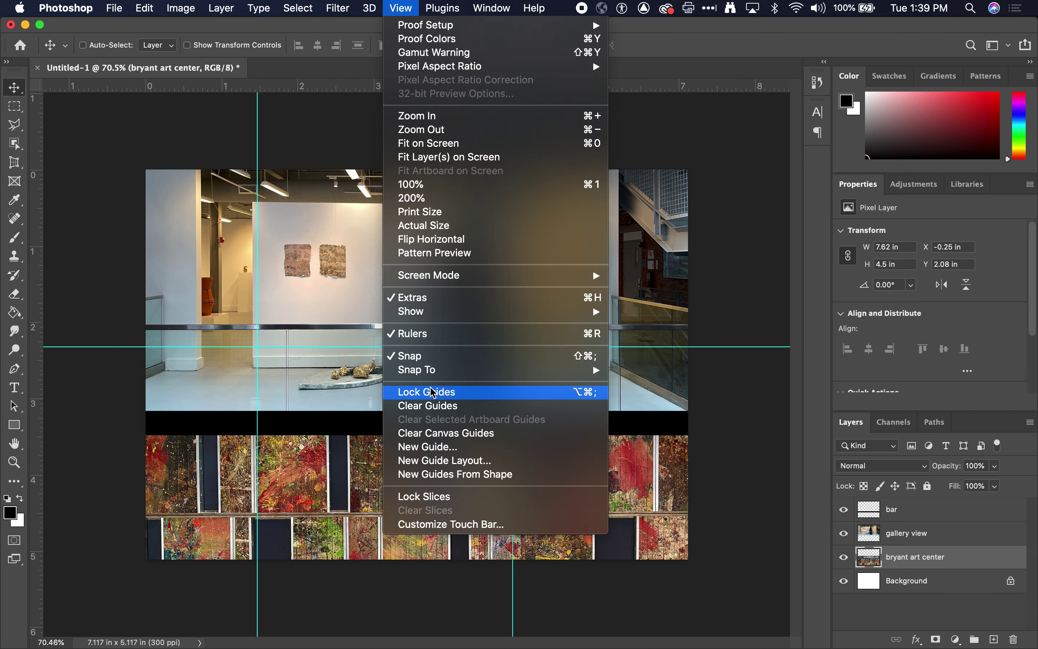
left_click(432, 405)
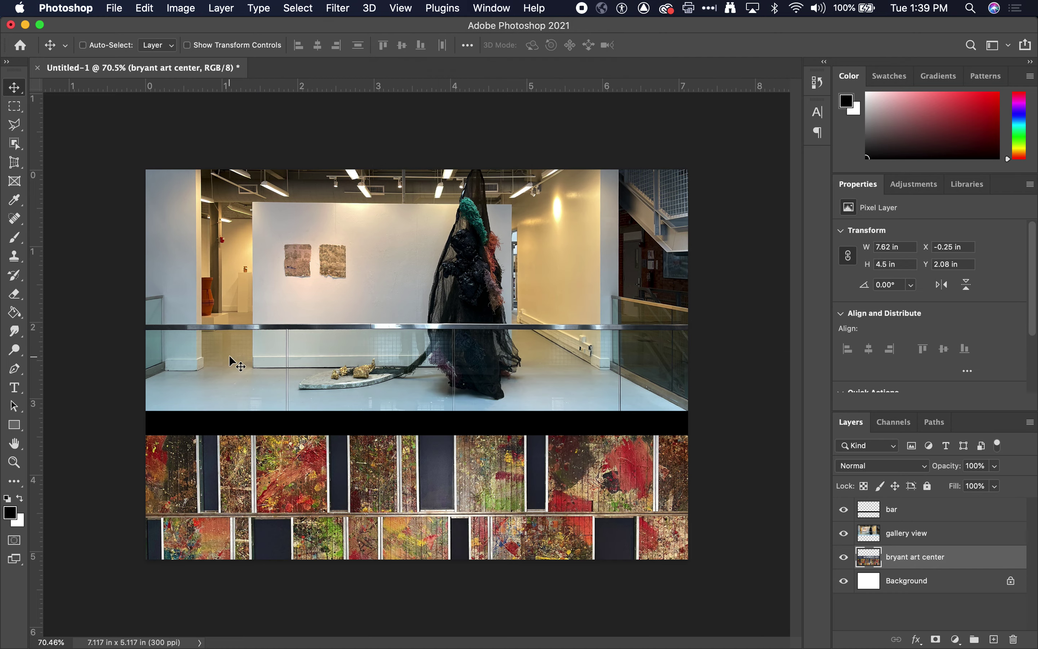
Create a new layer named 'white' and place it beneath the bar layer.
left_click(933, 511)
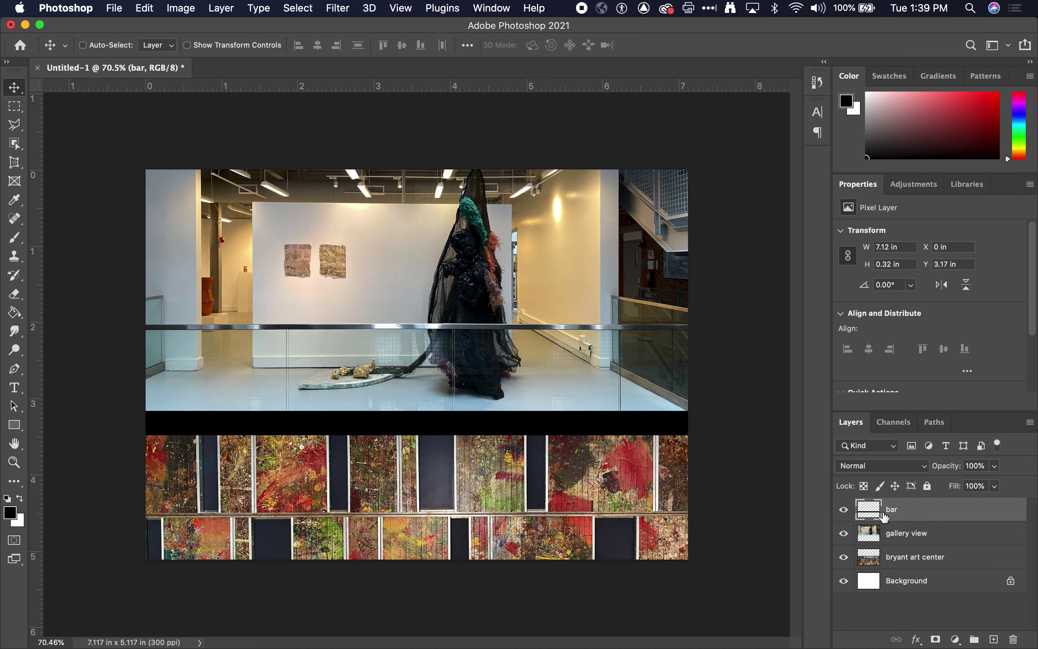
left_click(994, 639)
double_click(897, 509)
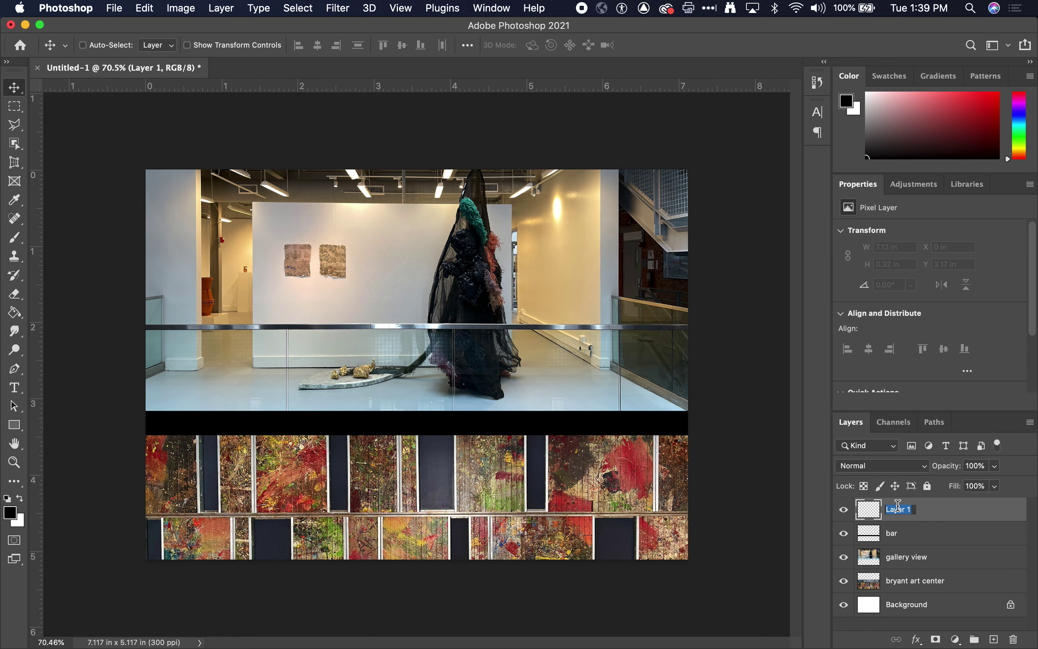
type("white")
key("Return")
left_click_drag(891, 508, 880, 541)
Select a full-width band over the gallery floor and fill it with white.
left_click(16, 108)
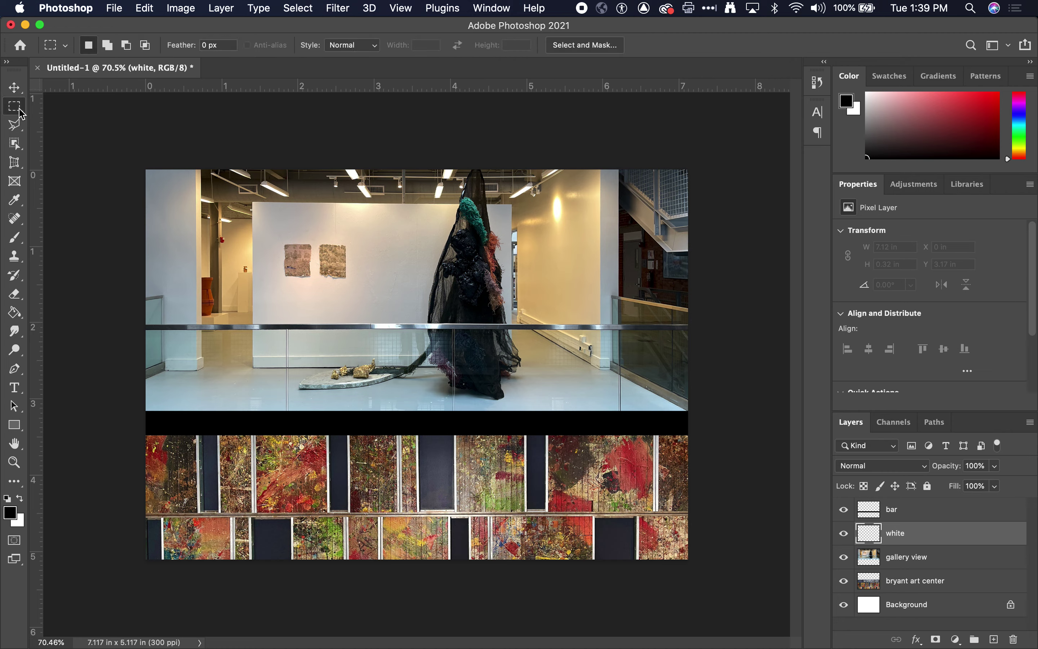
left_click_drag(134, 328, 700, 409)
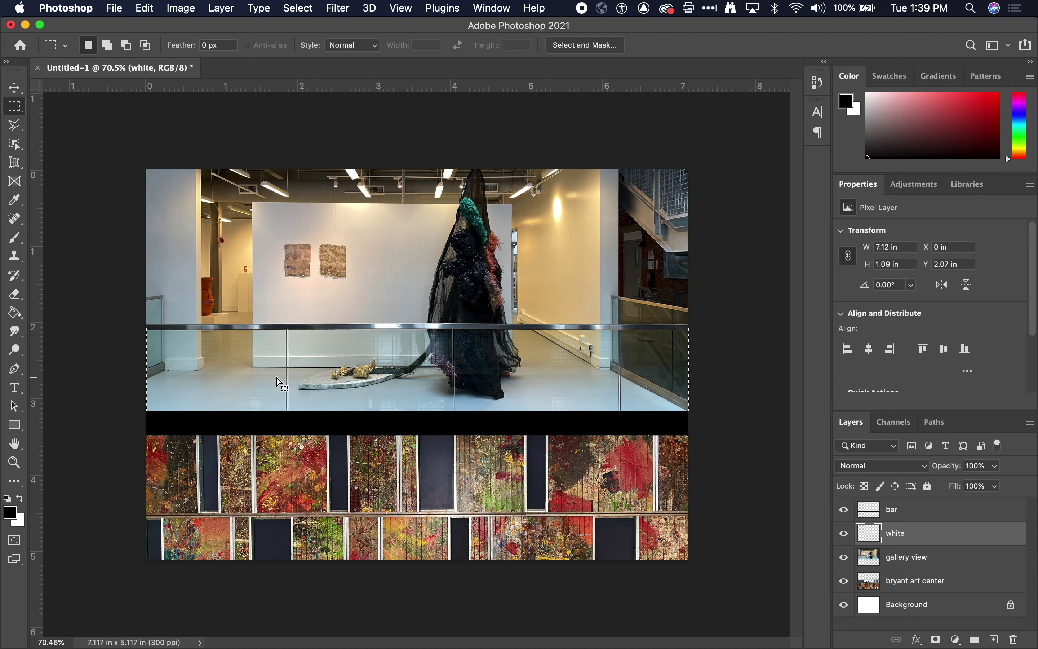
left_click(16, 317)
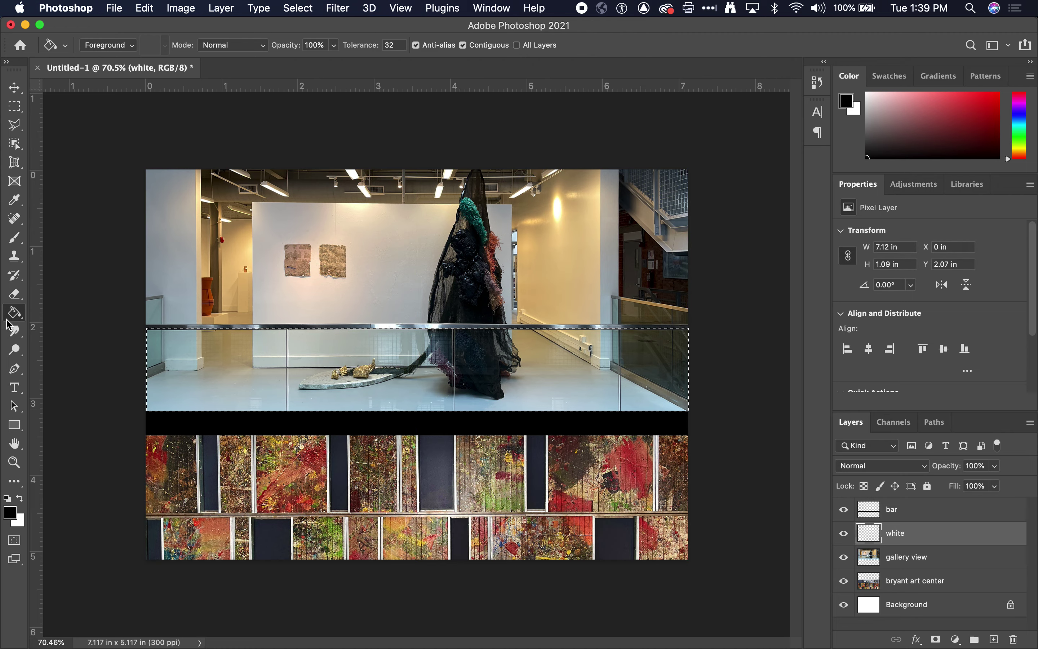
left_click(21, 500)
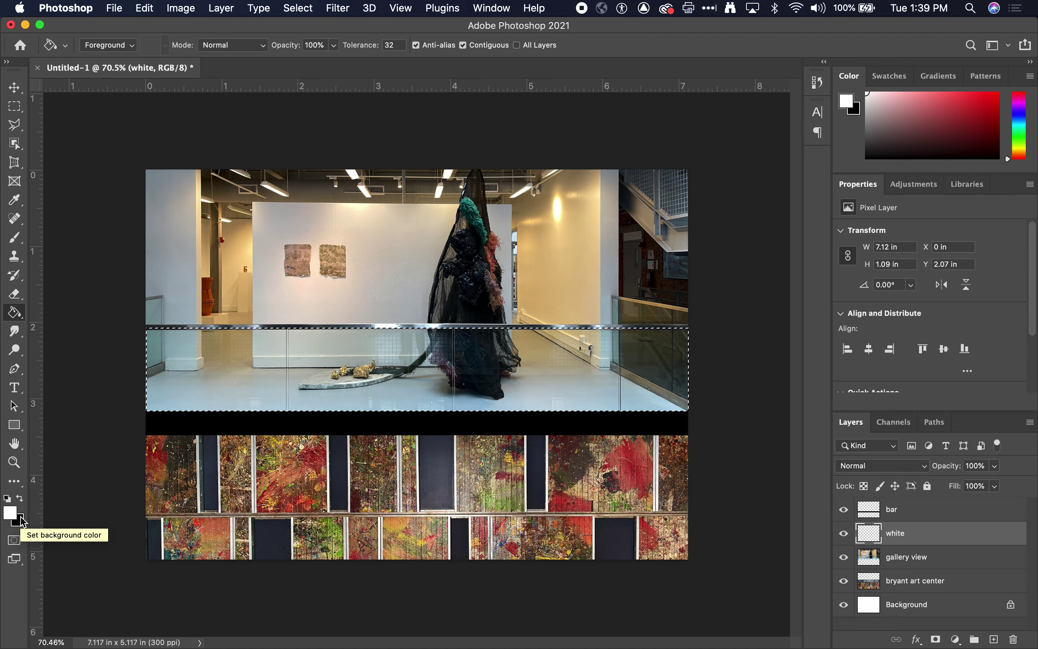
key("x")
key("x")
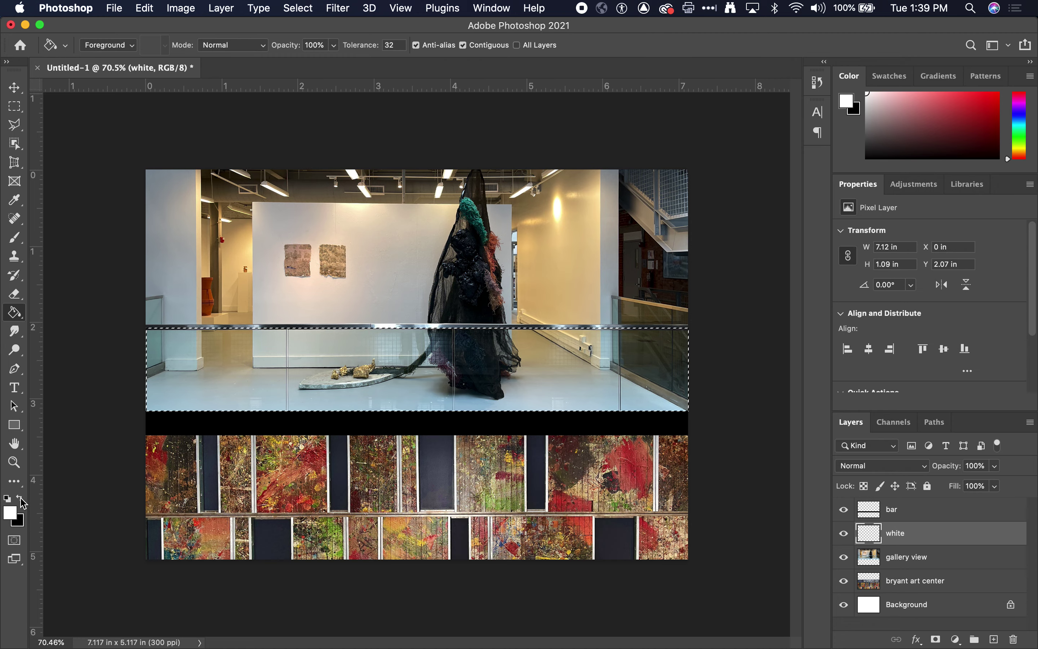
key("x")
key("x")
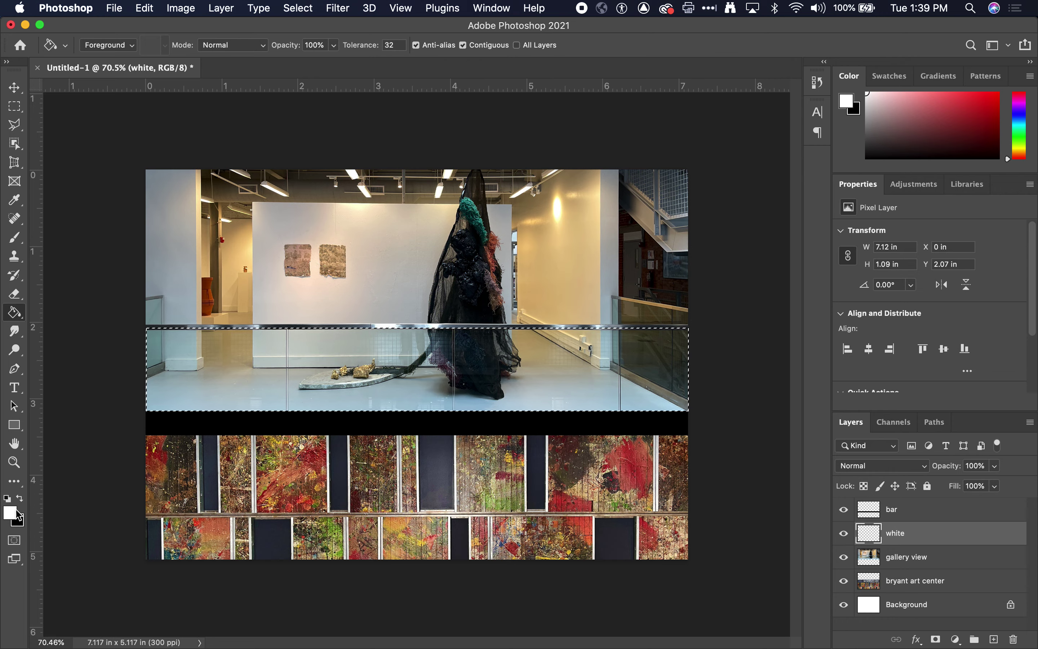
left_click(242, 359)
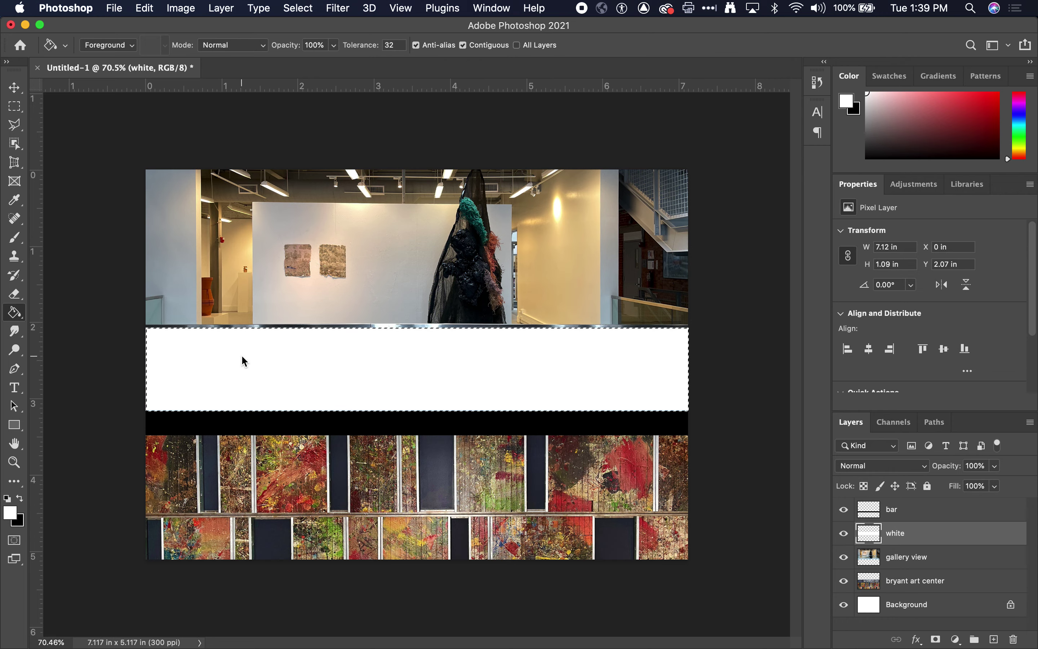
Set the white layer's opacity to 50% and deselect the band.
left_click(16, 83)
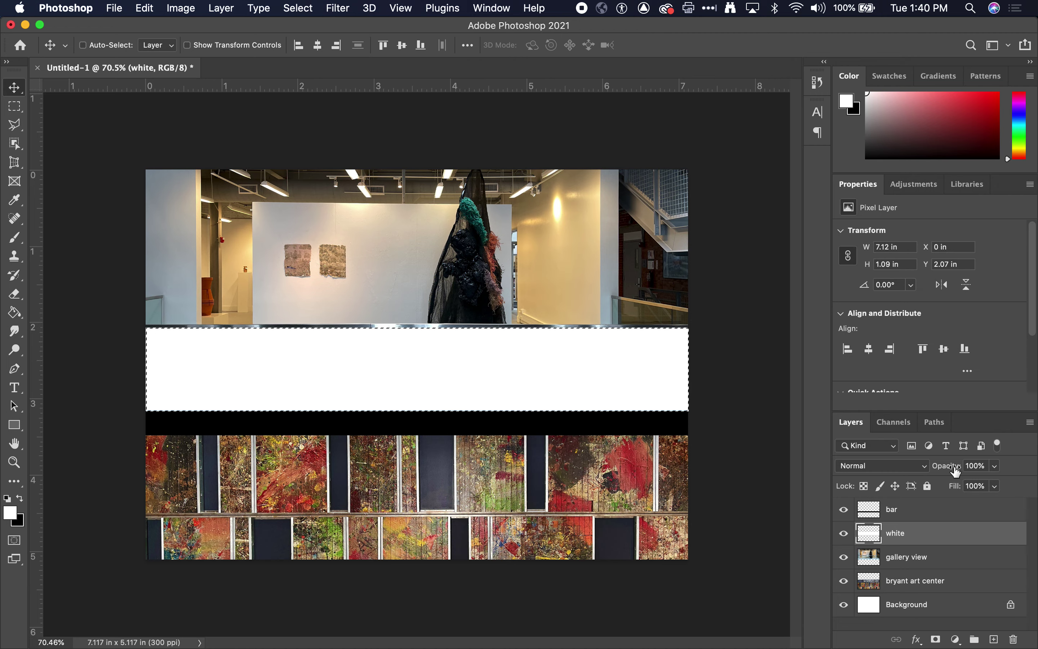
left_click_drag(955, 471, 922, 470)
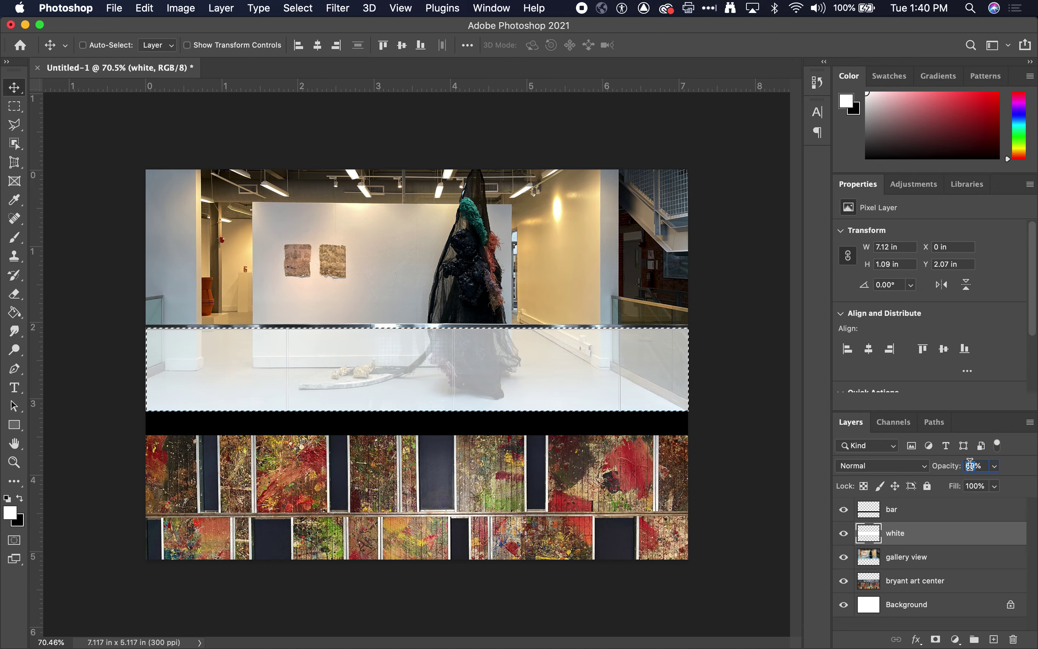
type("50")
key("Return")
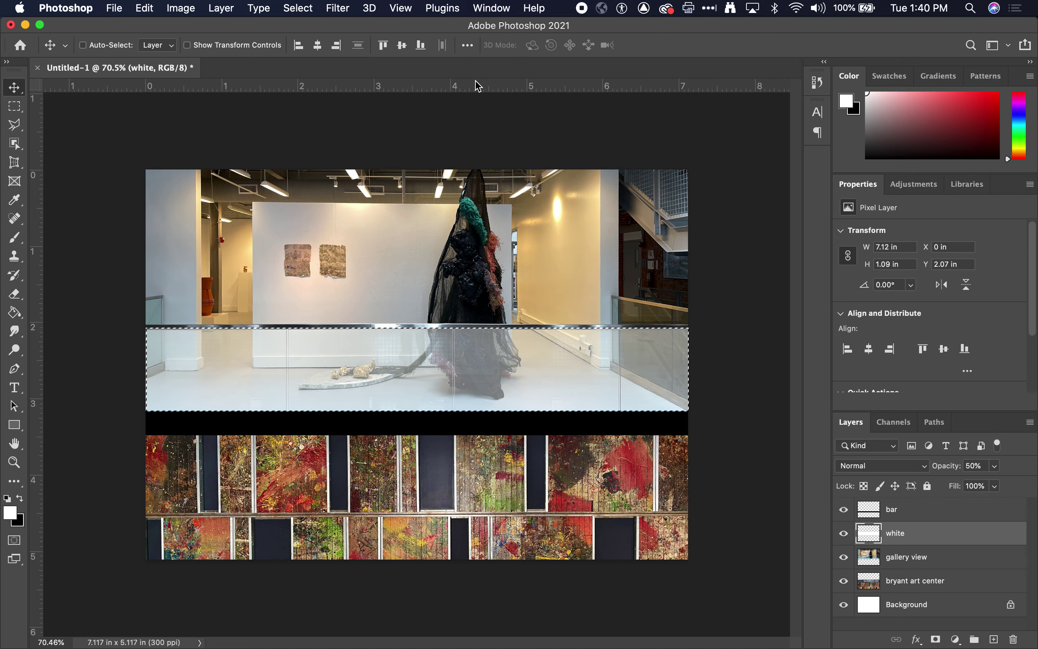
left_click(299, 8)
left_click(302, 37)
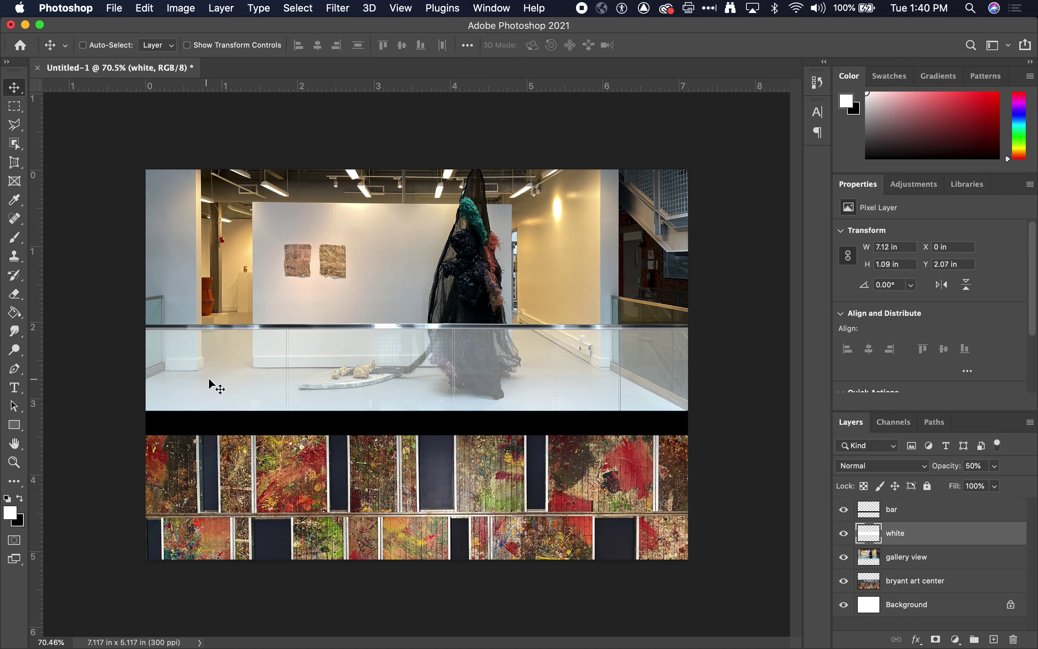
Start a text layer near the photo's top left in Helvetica Neue Condensed Bold.
left_click(16, 388)
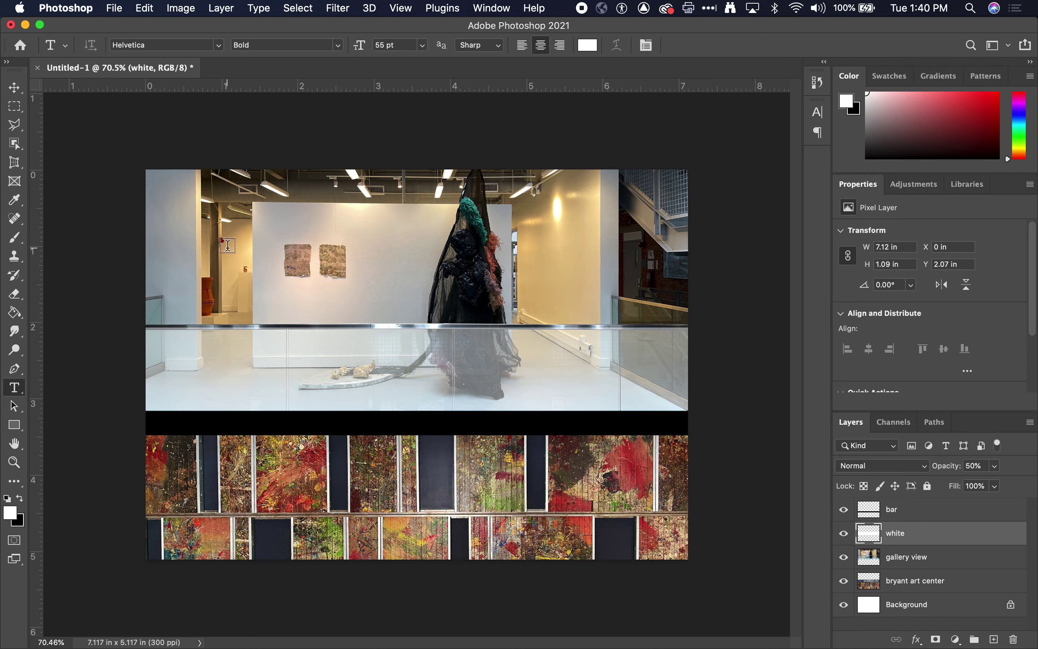
left_click(212, 241)
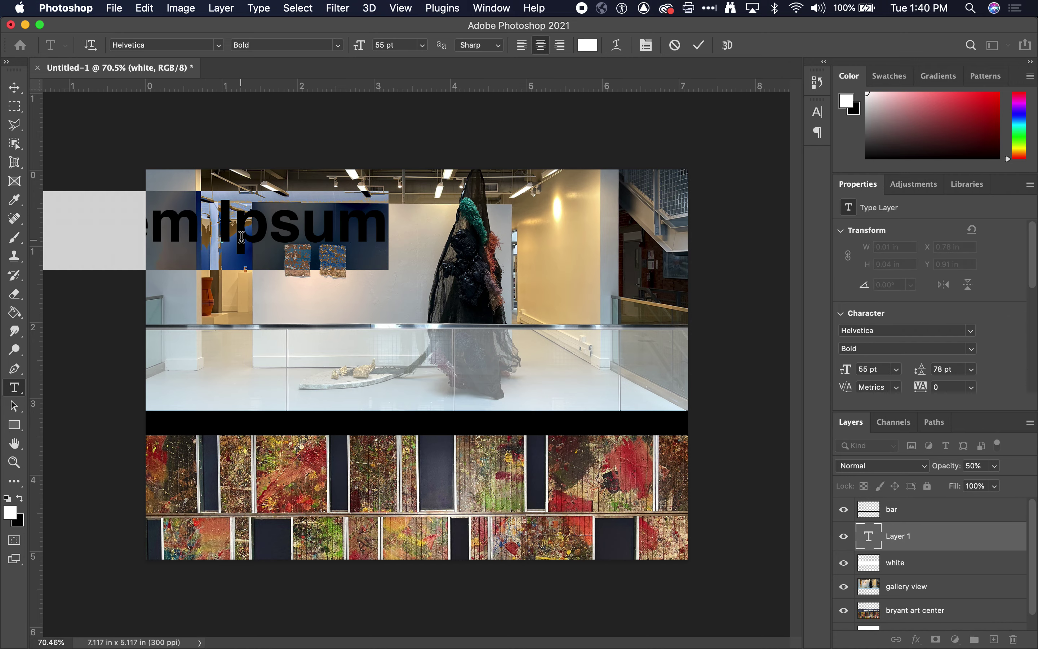
left_click(218, 46)
left_click(189, 44)
type("n")
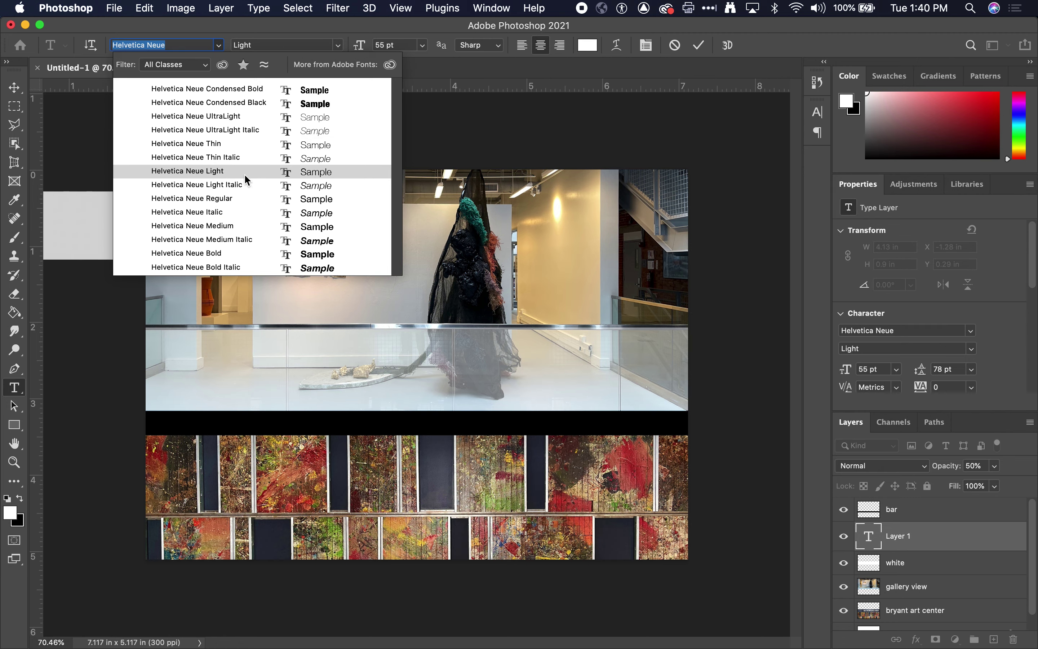
left_click(240, 88)
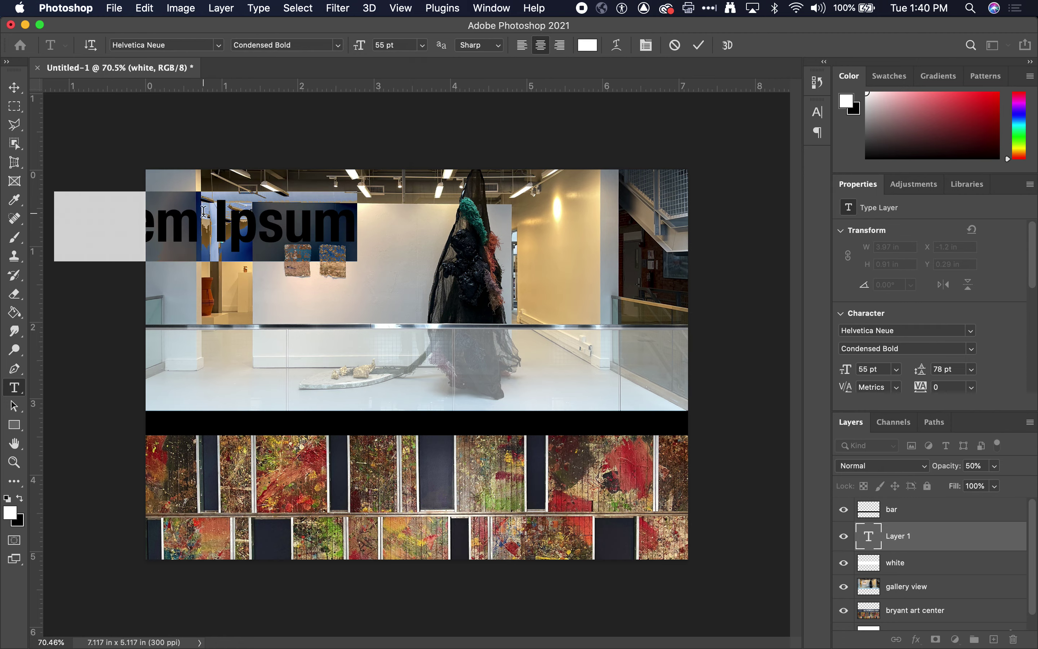
Type the heading 'Work In Progress' and select all of it.
type("Work ")
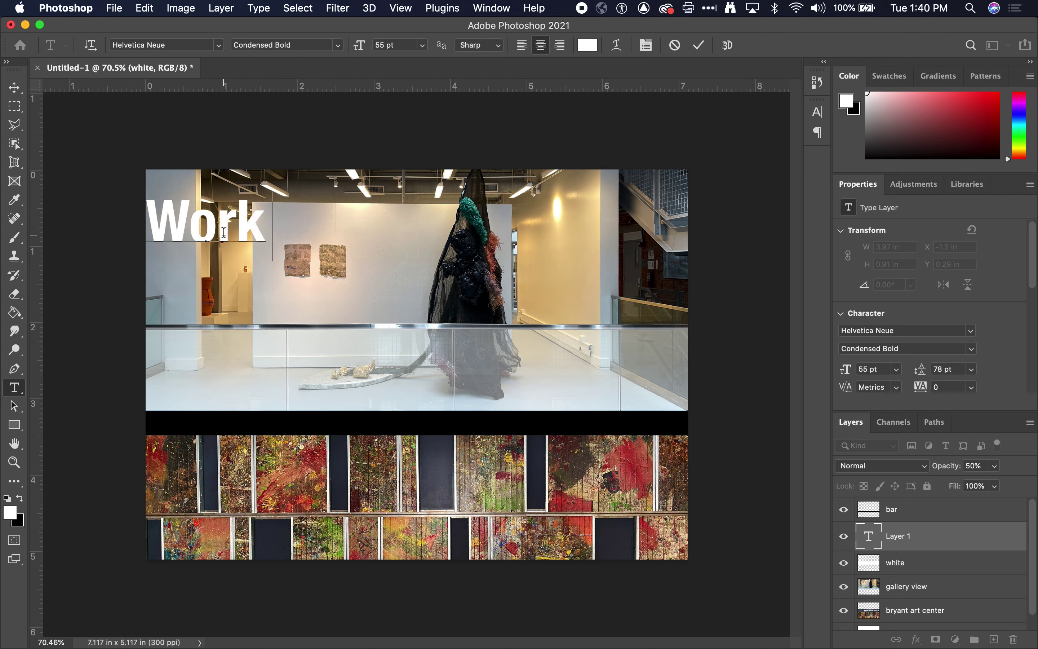
type("in P")
key("BackSpace")
key("BackSpace")
key("BackSpace")
key("BackSpace")
key("BackSpace")
type("In Prog")
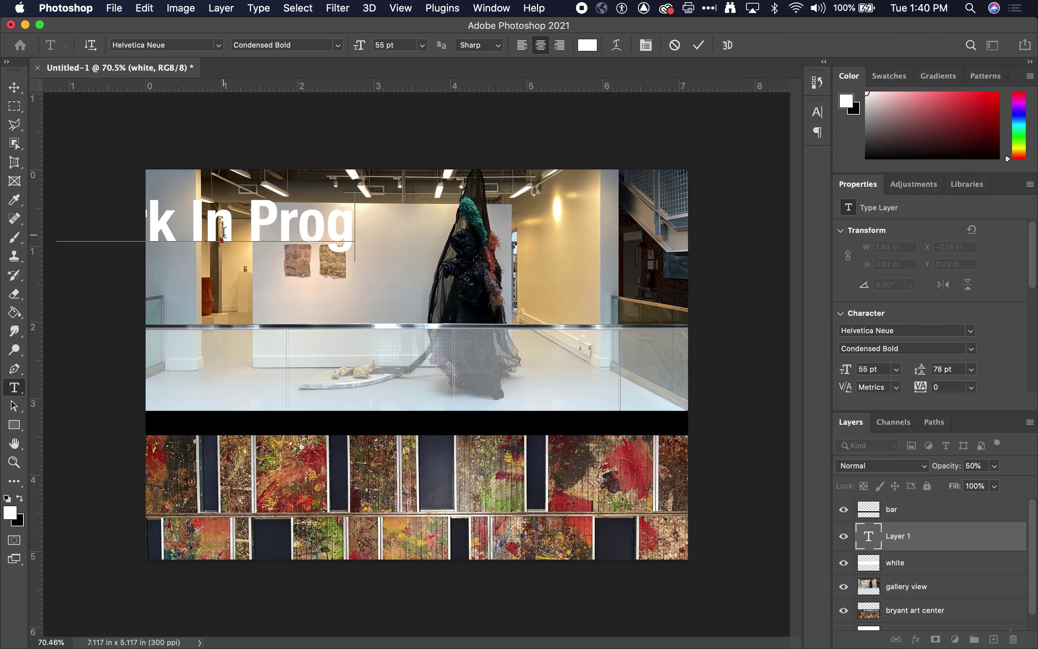
type("ress")
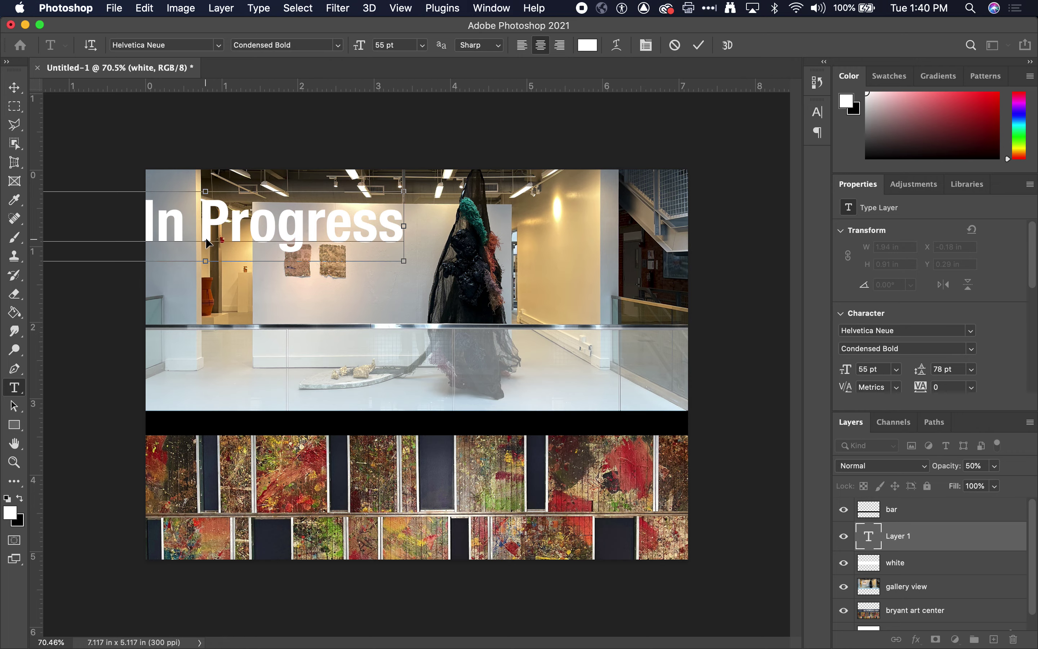
key("super+a")
Try the heading's colour picker, reposition the dialog, then cancel without changing the colour.
left_click(595, 45)
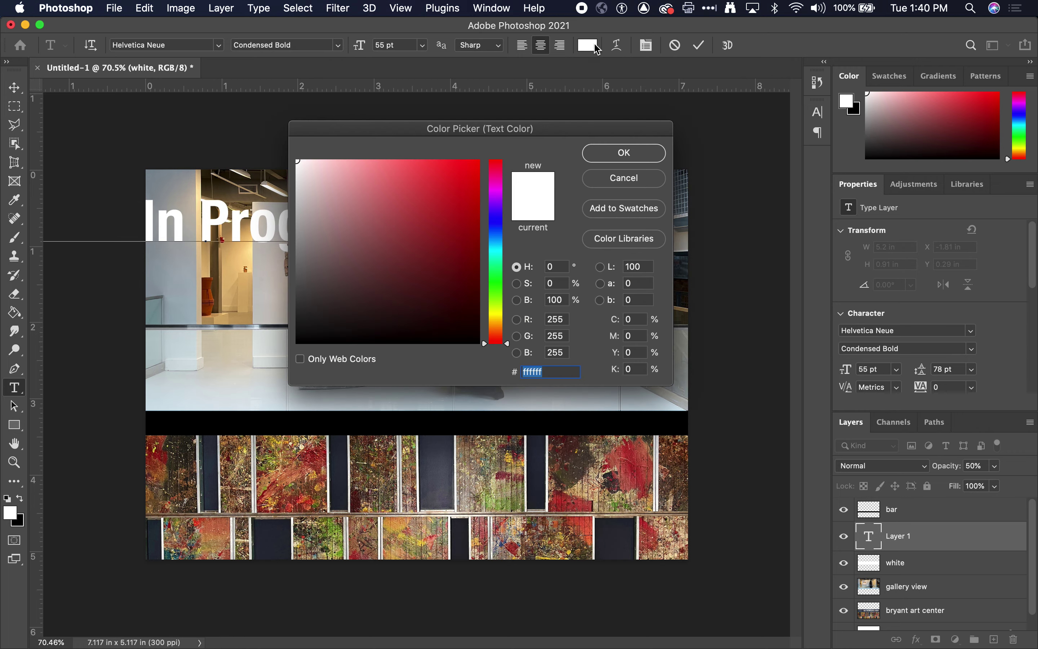
left_click_drag(540, 132, 299, 248)
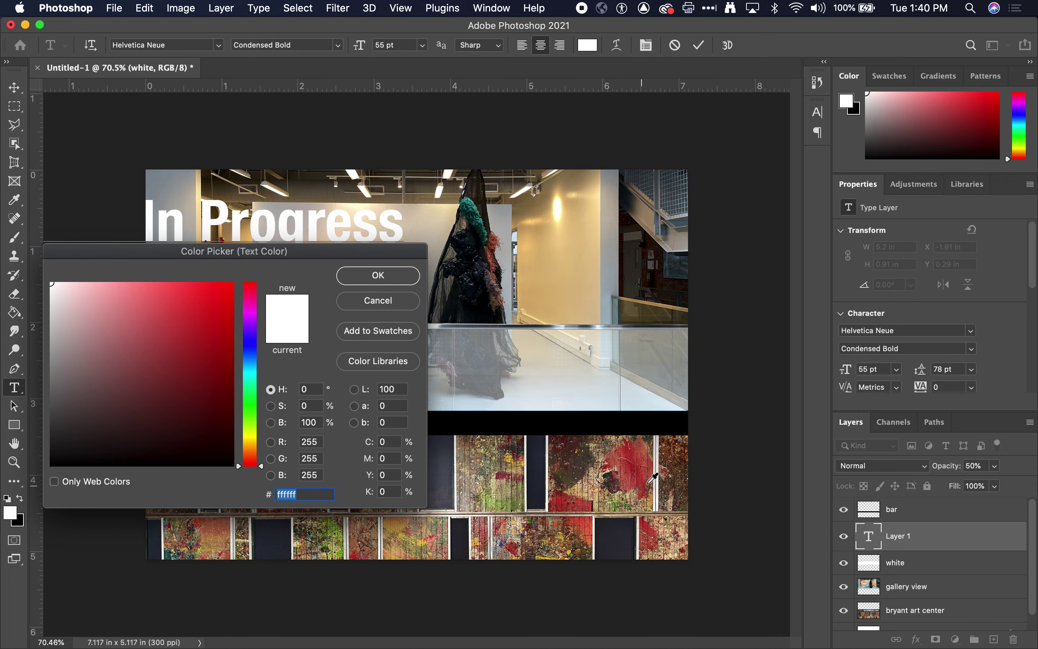
left_click_drag(271, 250, 533, 102)
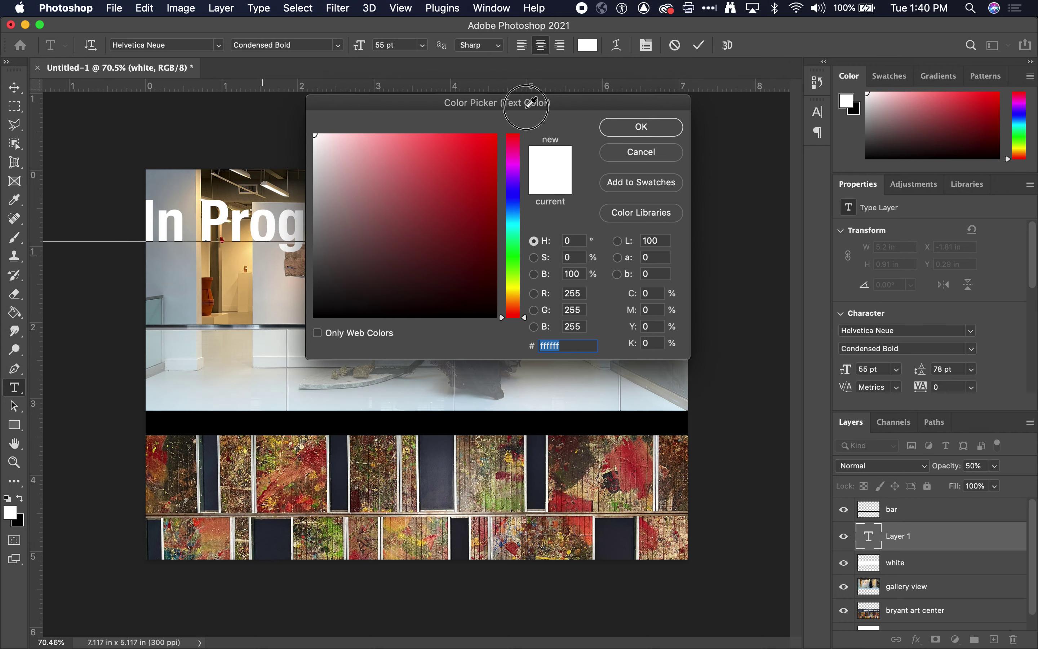
left_click(640, 153)
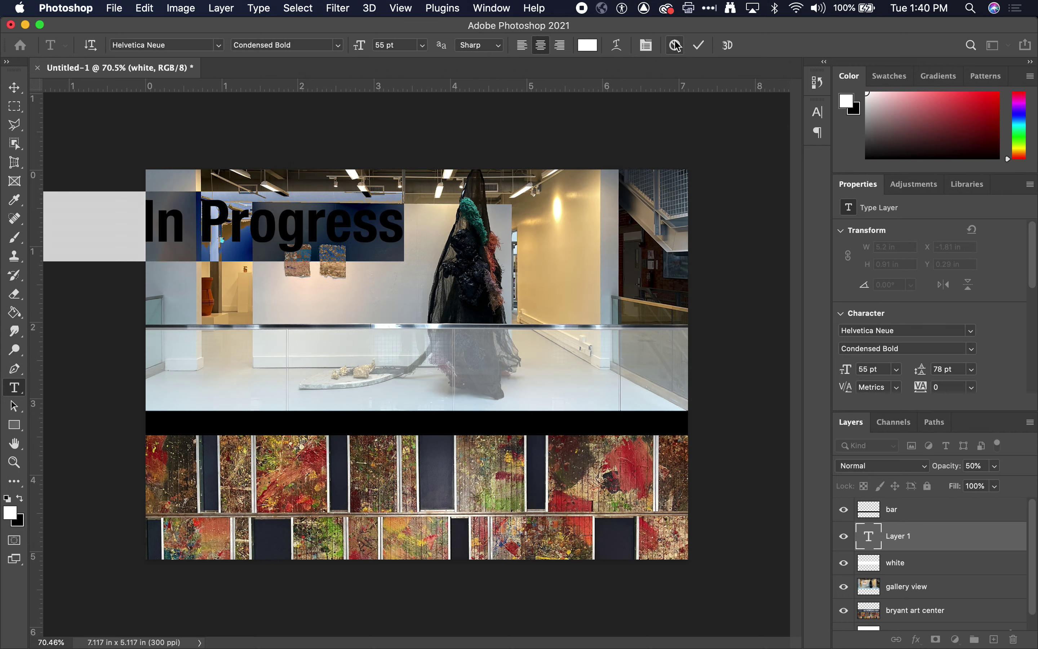
Sample deep red #a92d2c from the painting strip's red paint and apply it to the heading.
left_click(595, 47)
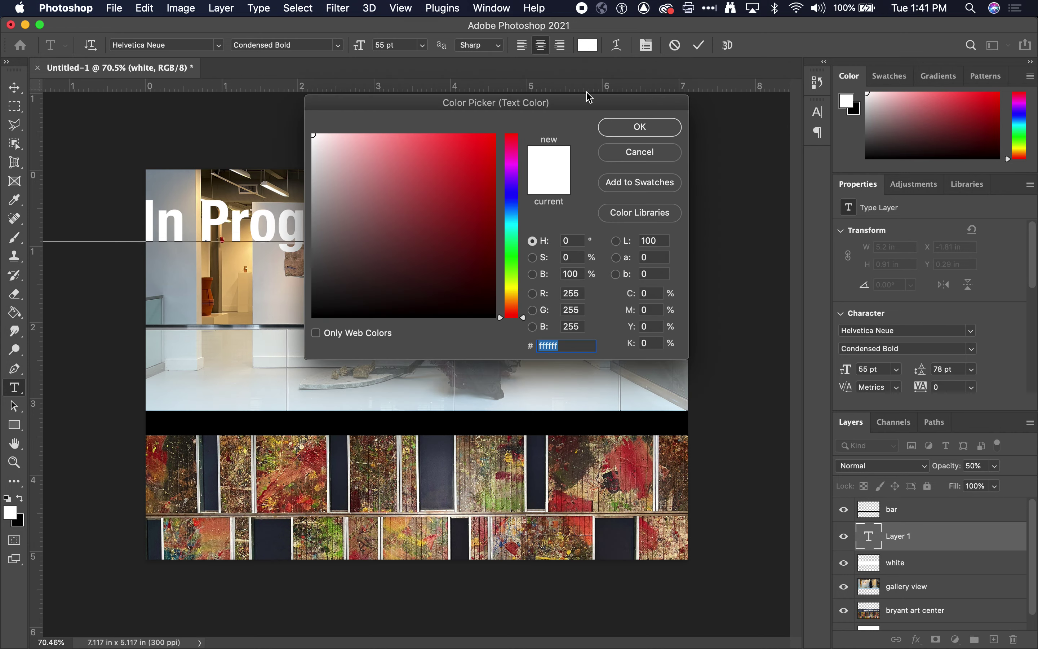
left_click(442, 202)
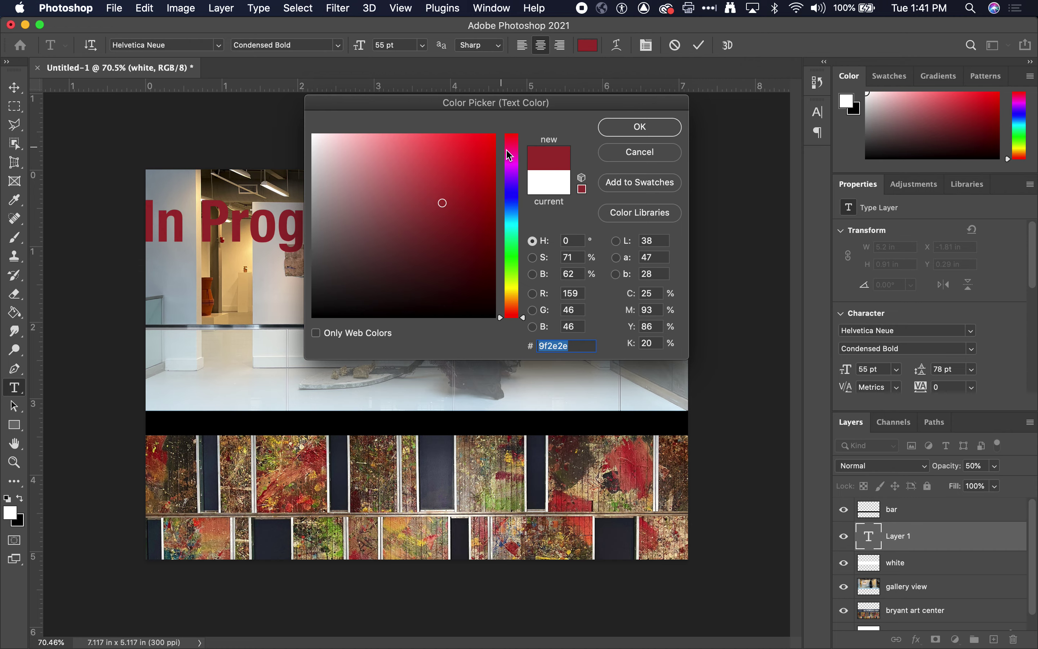
left_click(471, 147)
left_click(392, 234)
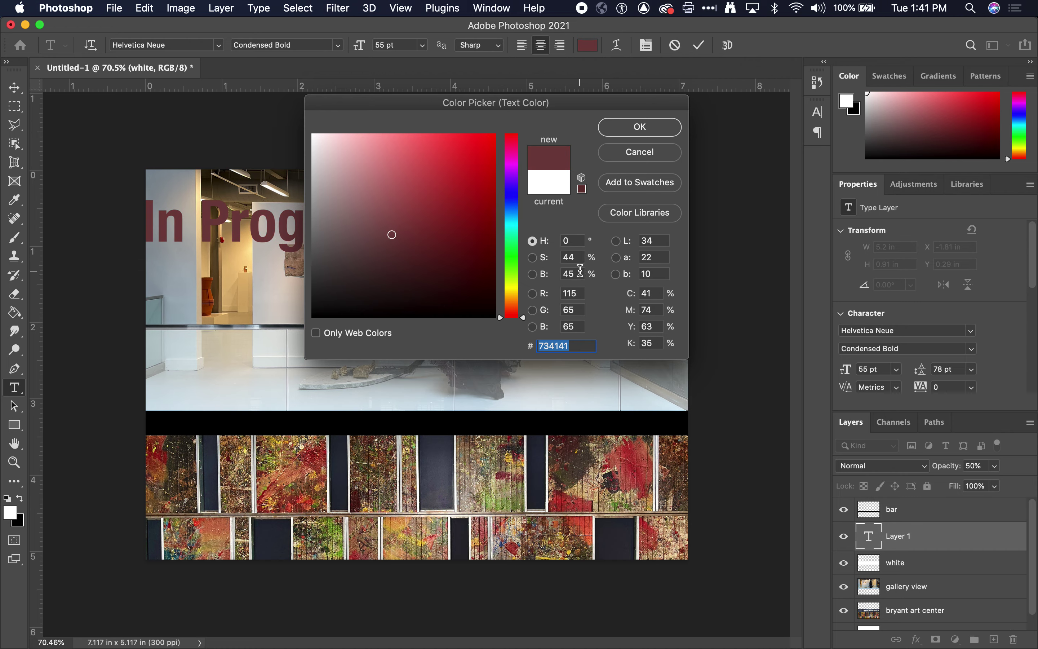
left_click(639, 466)
left_click(626, 463)
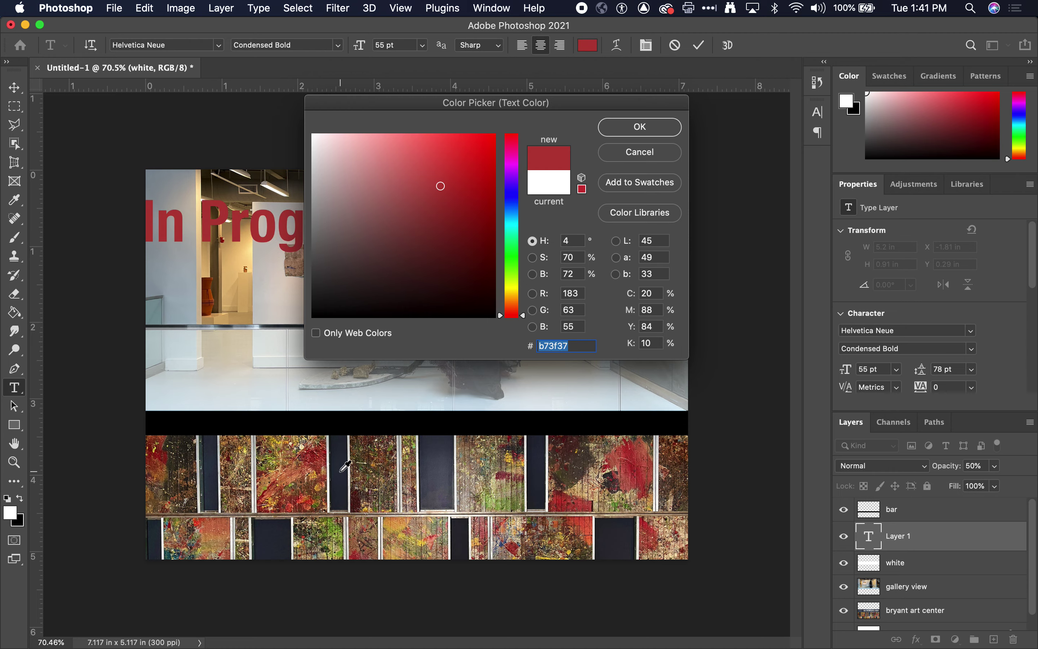
left_click(304, 491)
left_click(402, 548)
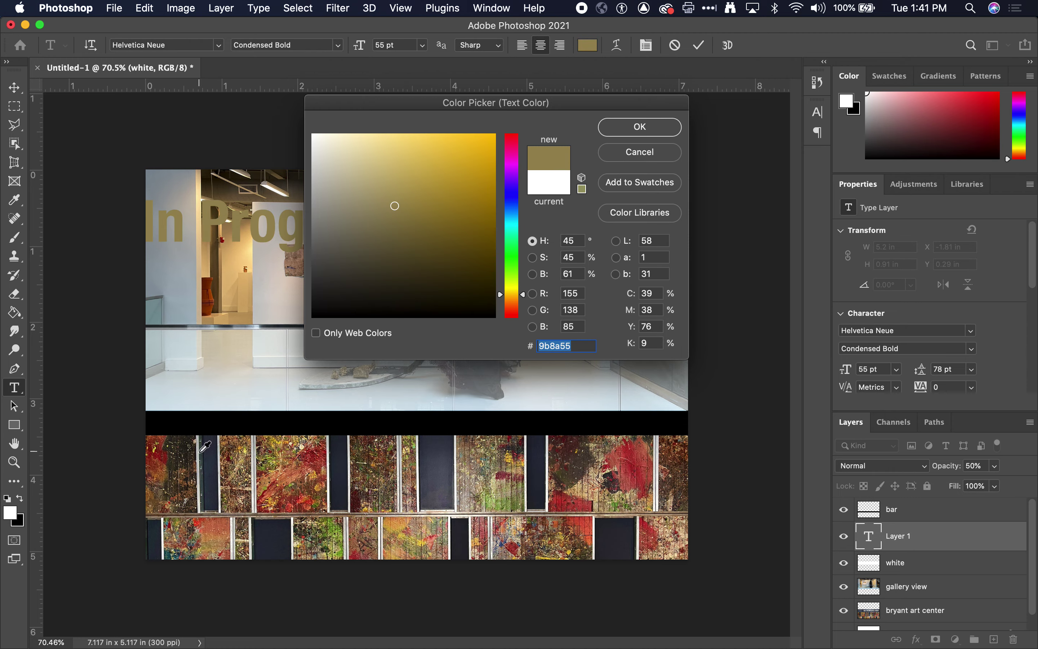
left_click(211, 458)
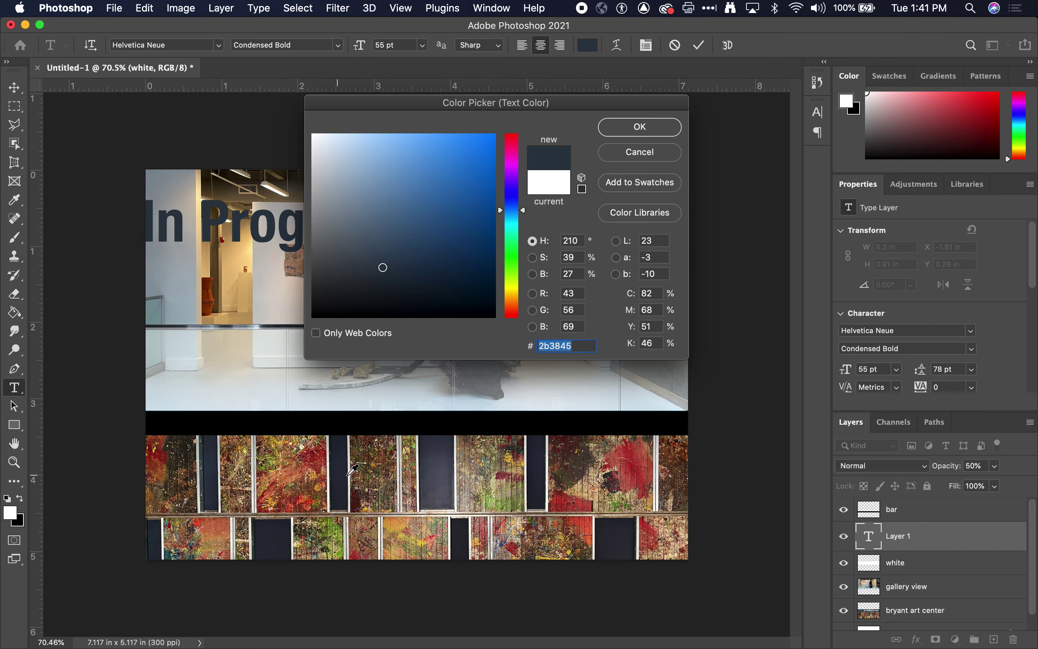
left_click(212, 472)
left_click(635, 468)
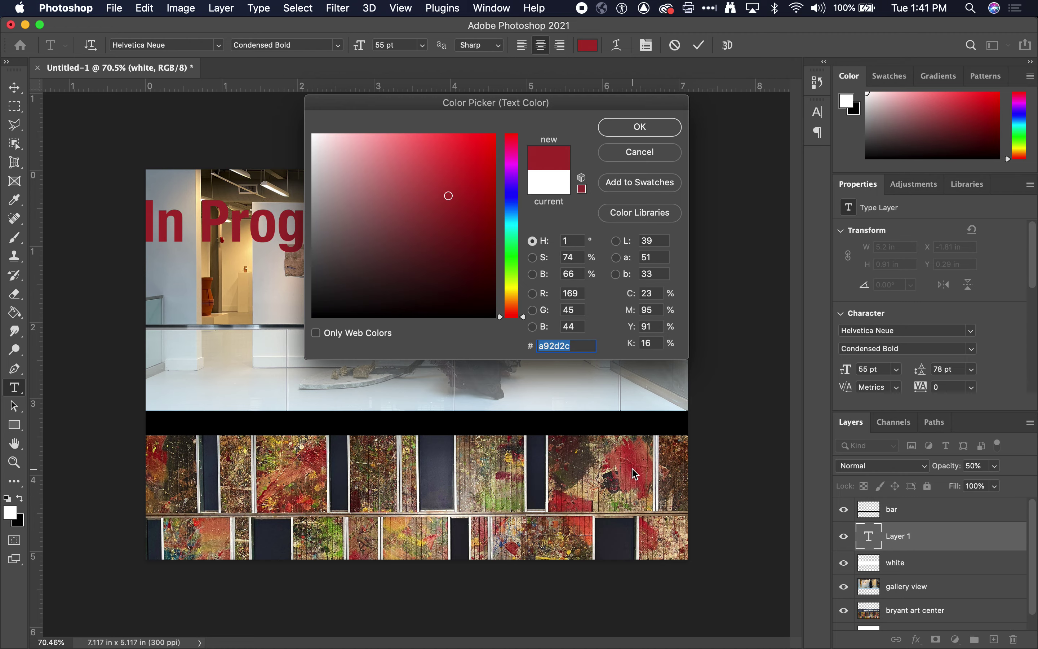
left_click(638, 128)
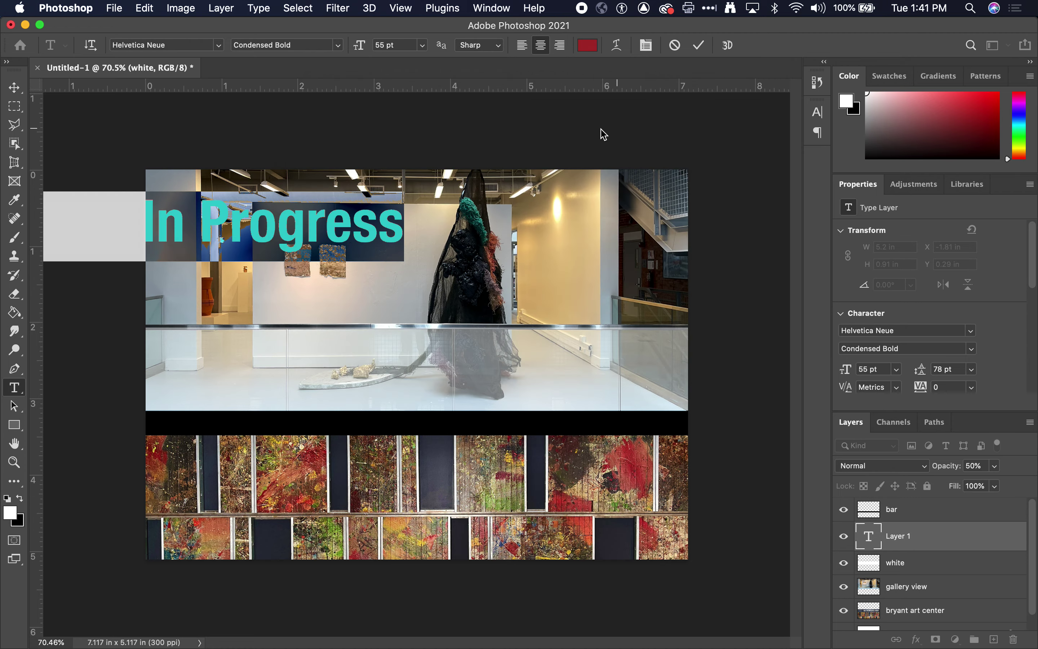
Drag the red heading onto the lower band and reposition the bryant art center photo to y 1.45 in.
left_click(14, 87)
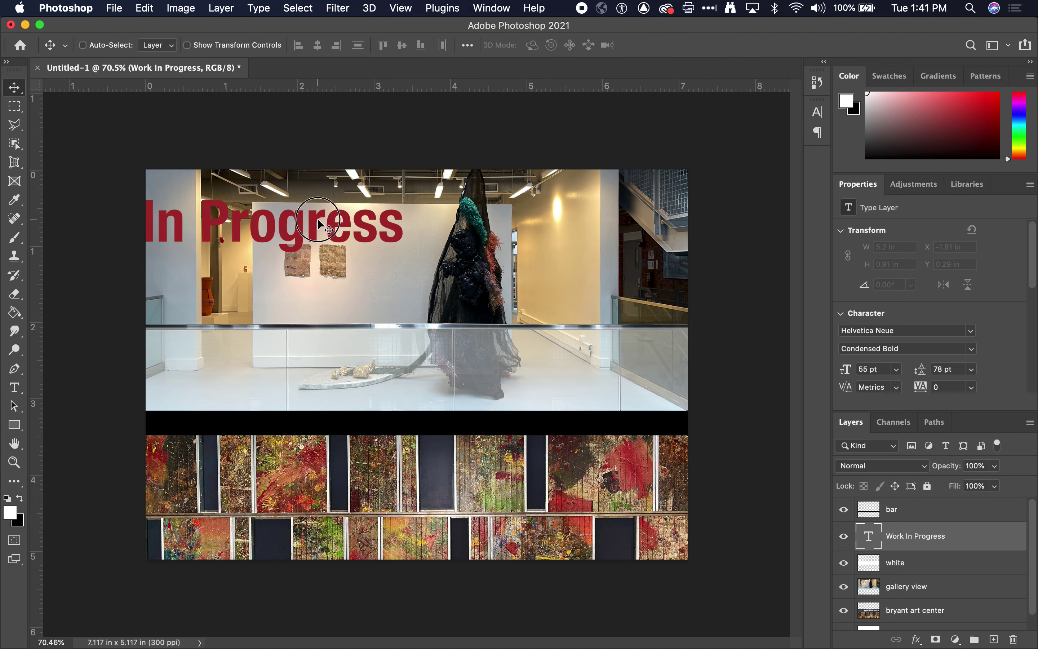
left_click_drag(317, 218, 527, 376)
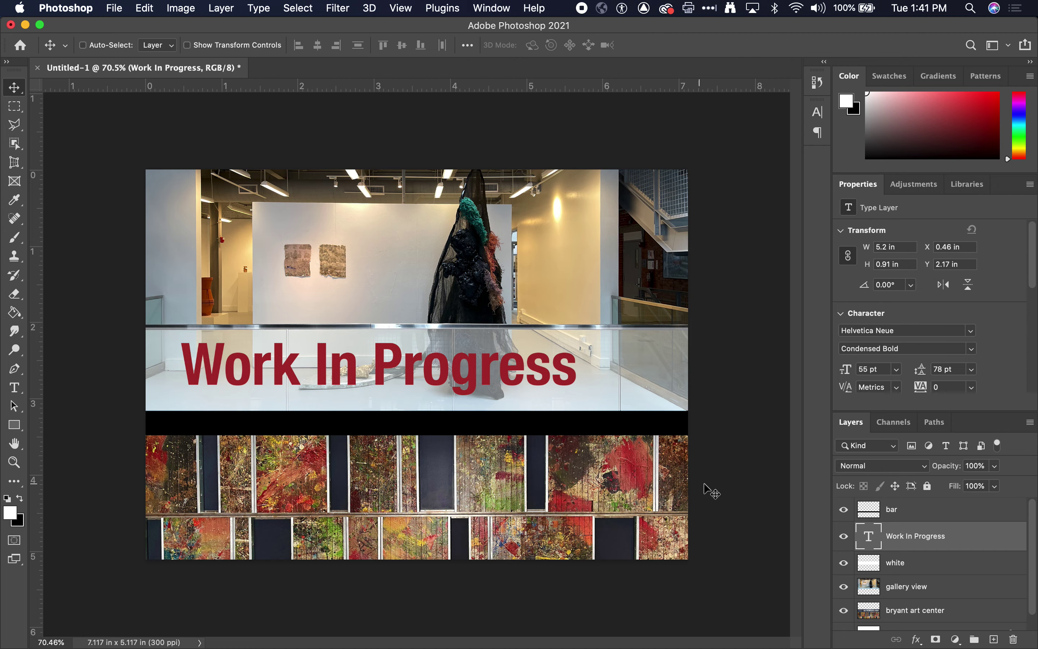
left_click(901, 611)
left_click_drag(512, 474, 509, 421)
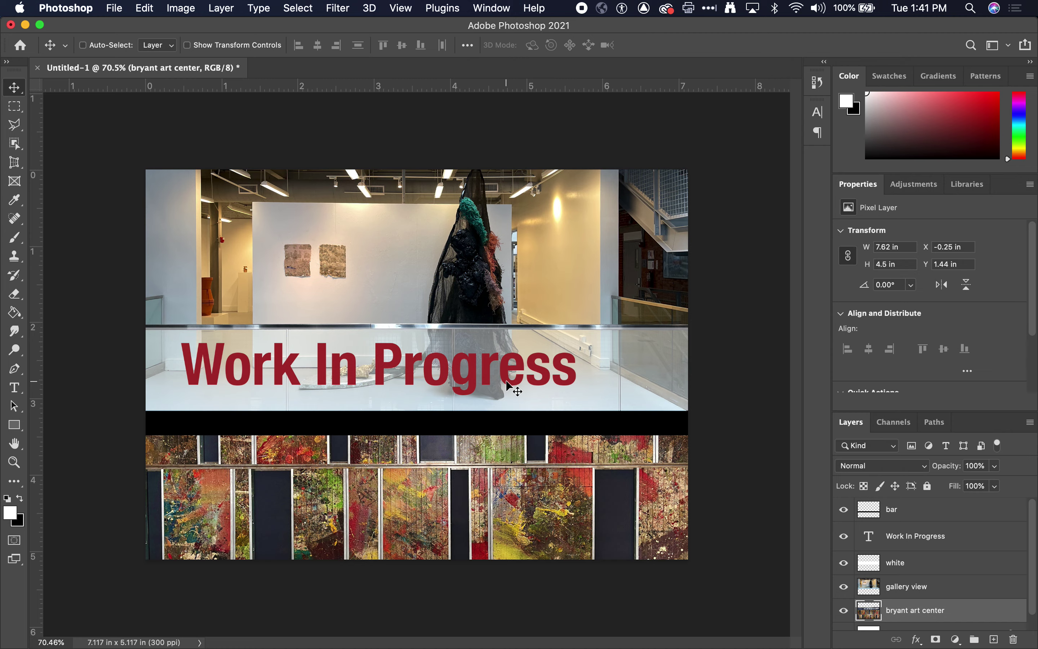
left_click_drag(529, 382, 531, 373)
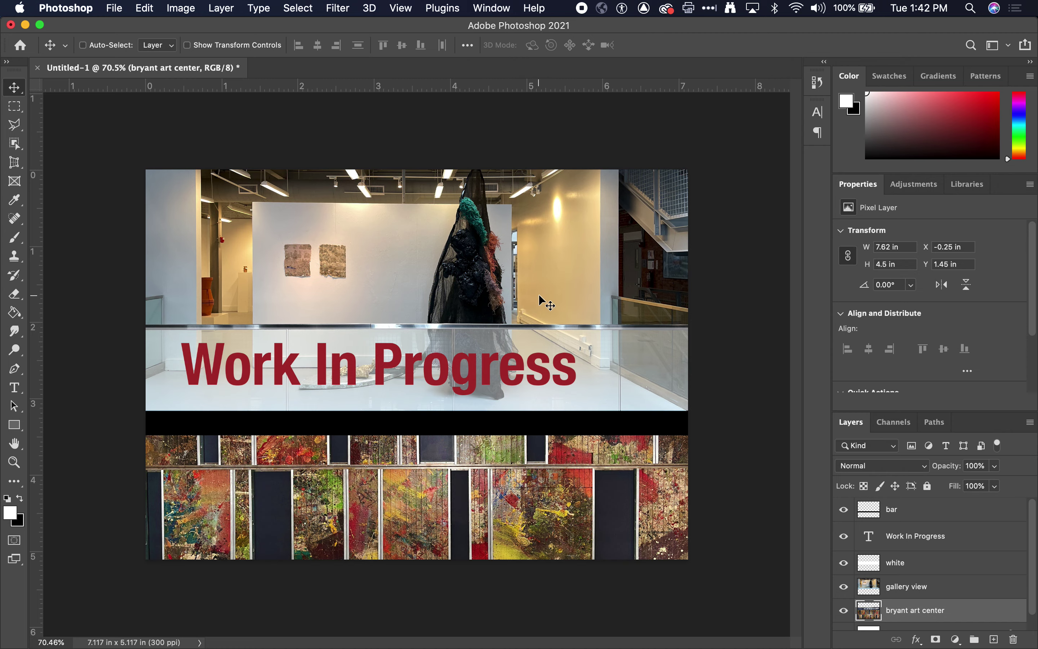
Set the white band to 55% opacity and nudge the heading up-left to x 0.41, y 2.11 in.
left_click(898, 566)
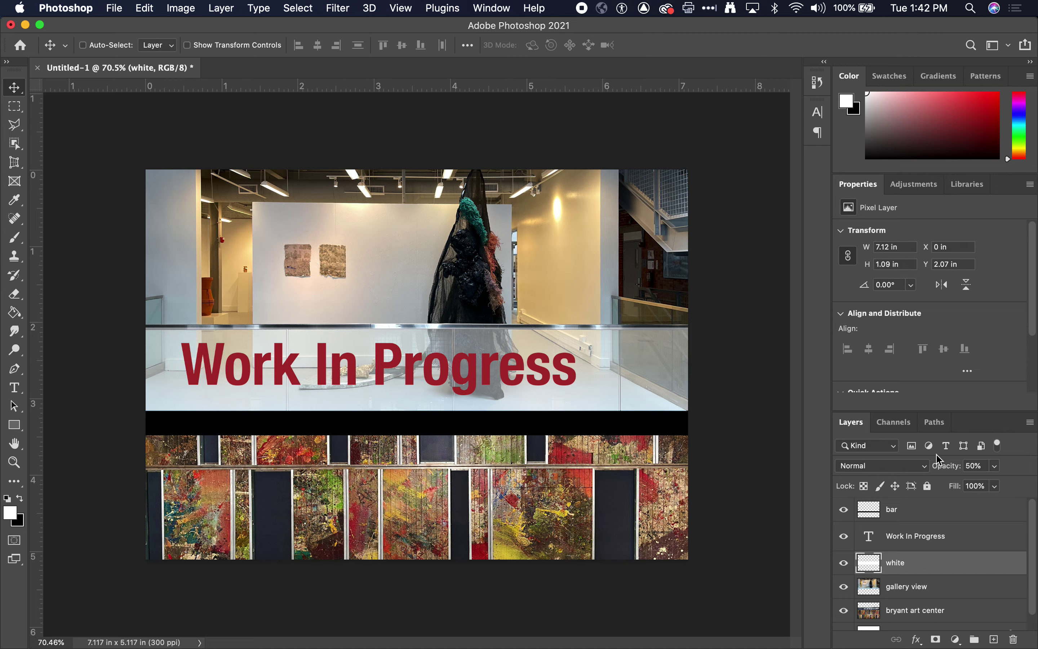
left_click_drag(946, 471, 947, 471)
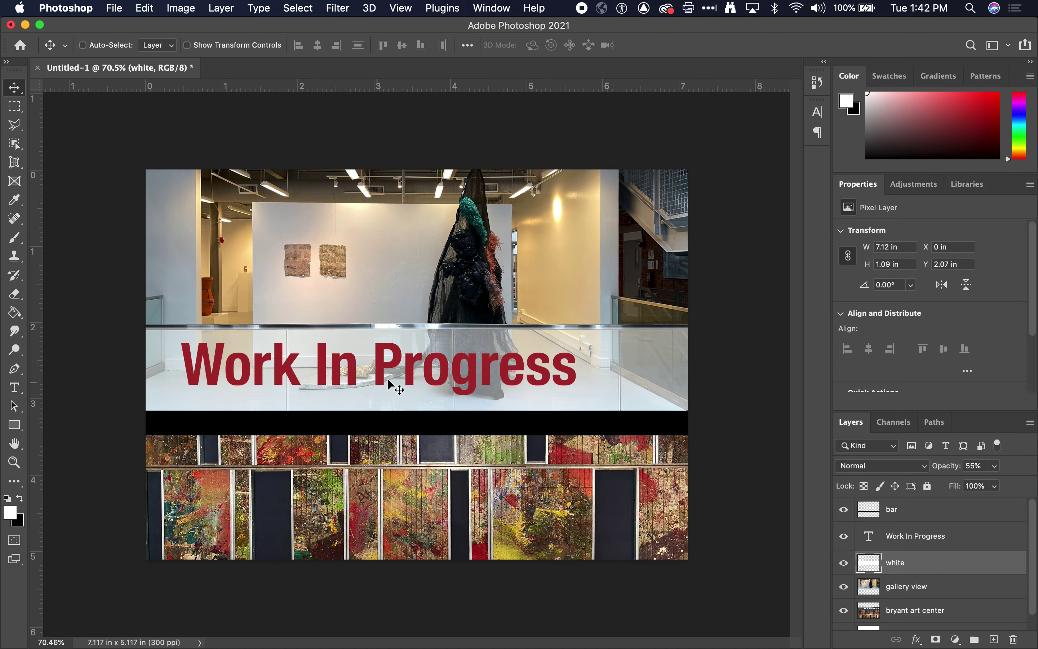
left_click(931, 538)
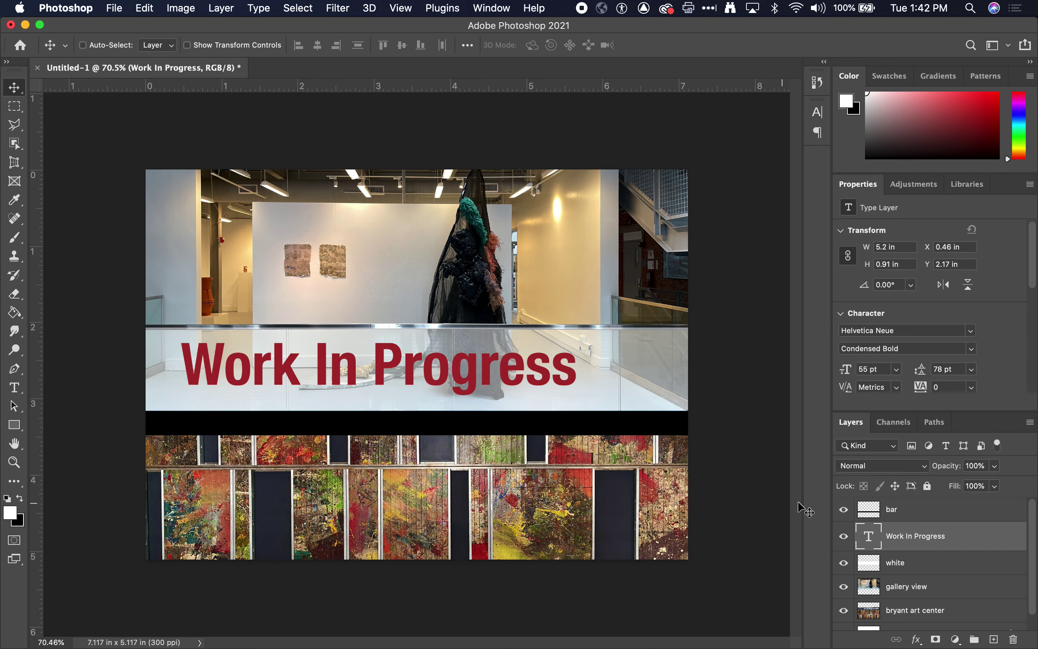
left_click_drag(391, 376, 388, 367)
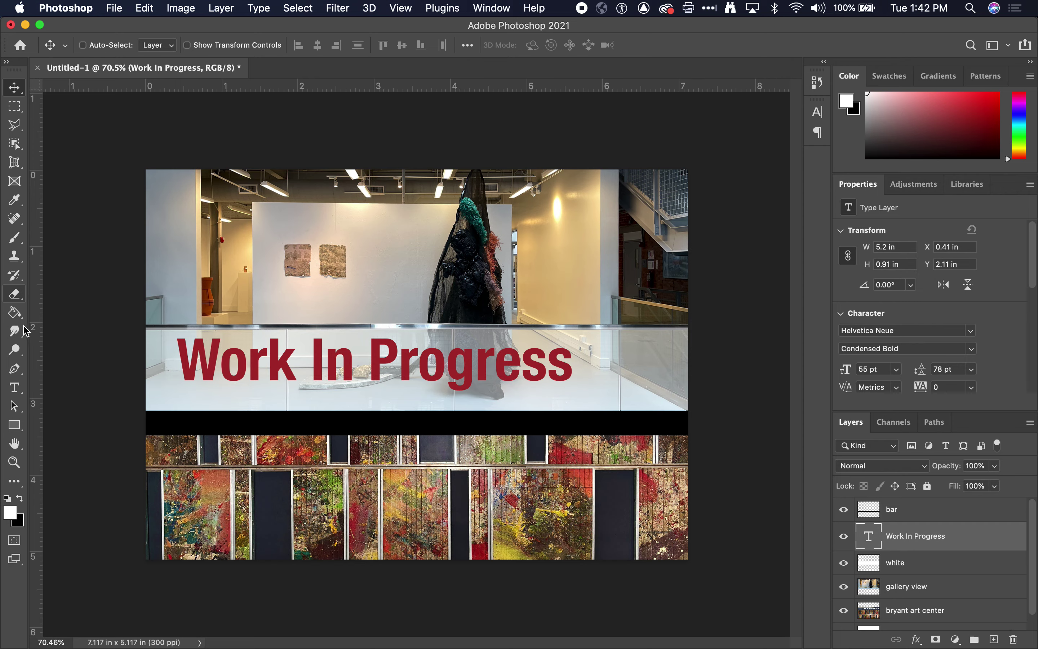
Add a 'Lorem Ipsum' type layer near the top, set in Abril Titling Regular 55 pt.
key("t")
left_click(257, 249)
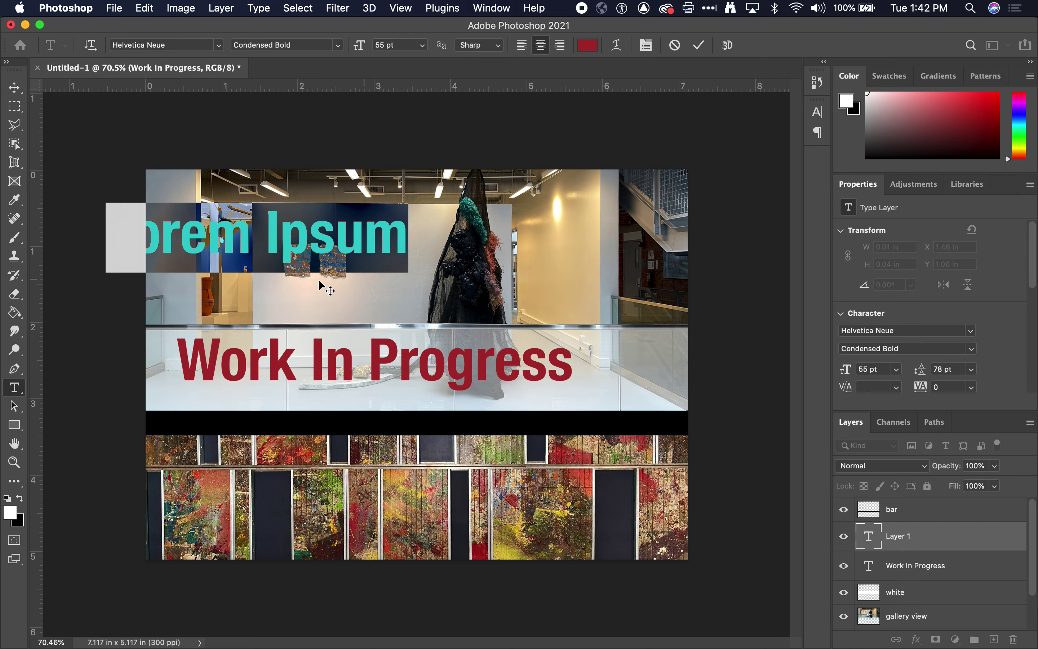
left_click(219, 45)
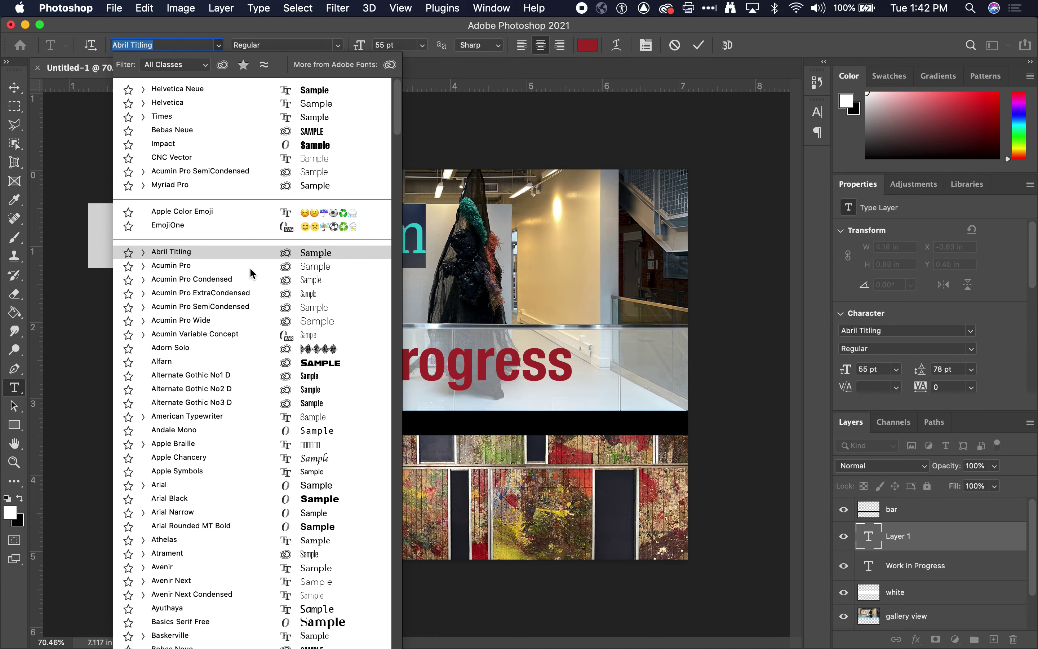
left_click(311, 254)
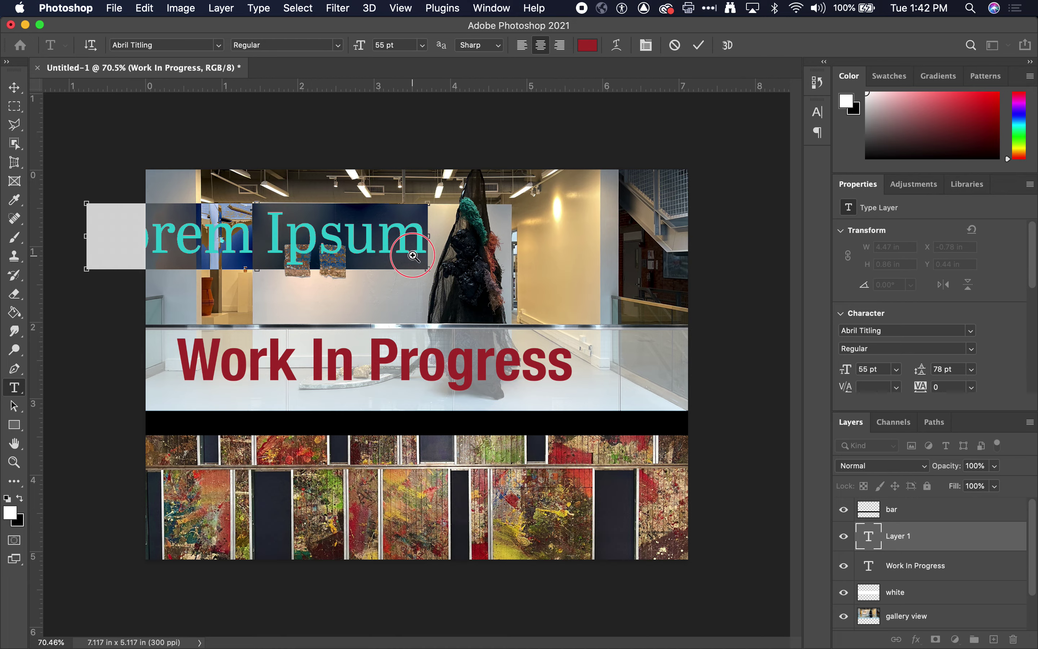
scroll(431, 252, "up", 10)
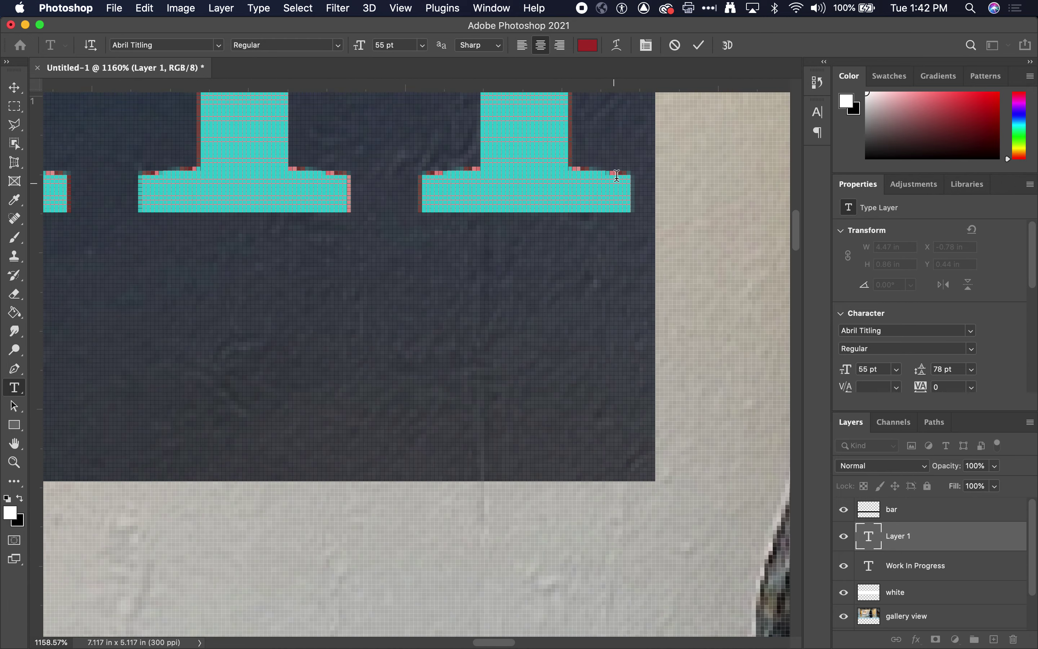
scroll(475, 184, "down", 5)
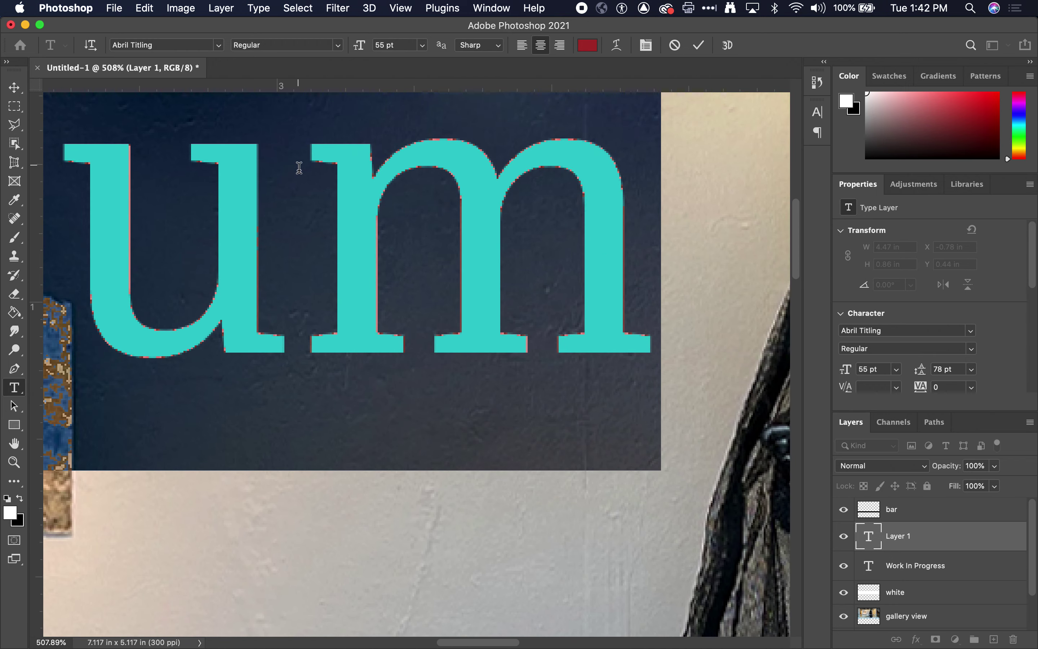
scroll(299, 168, "left", 10)
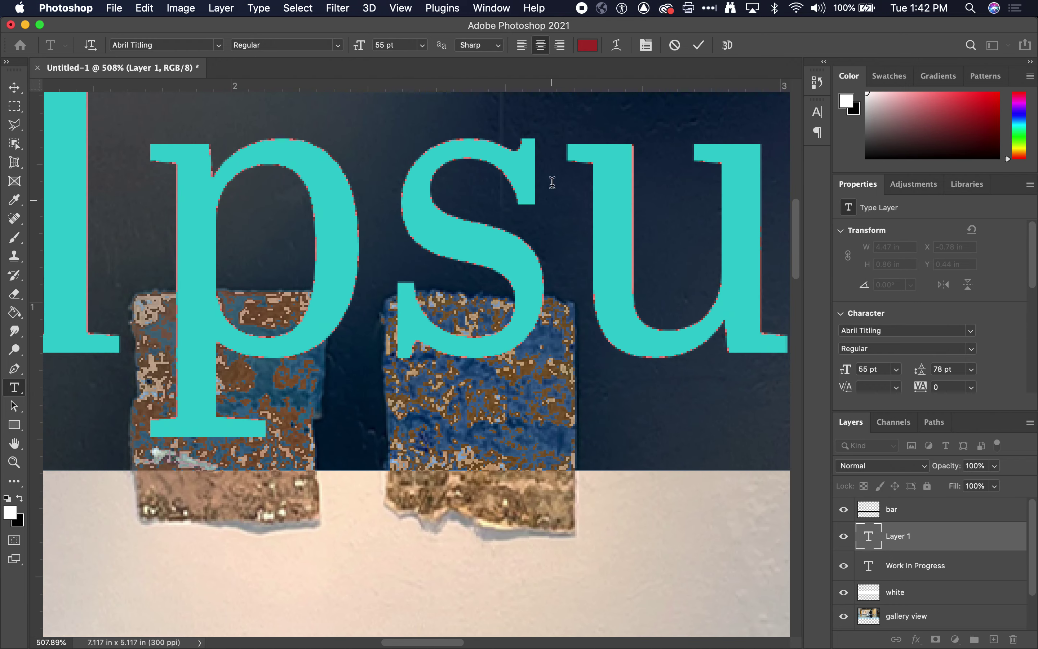
scroll(259, 257, "left", 10)
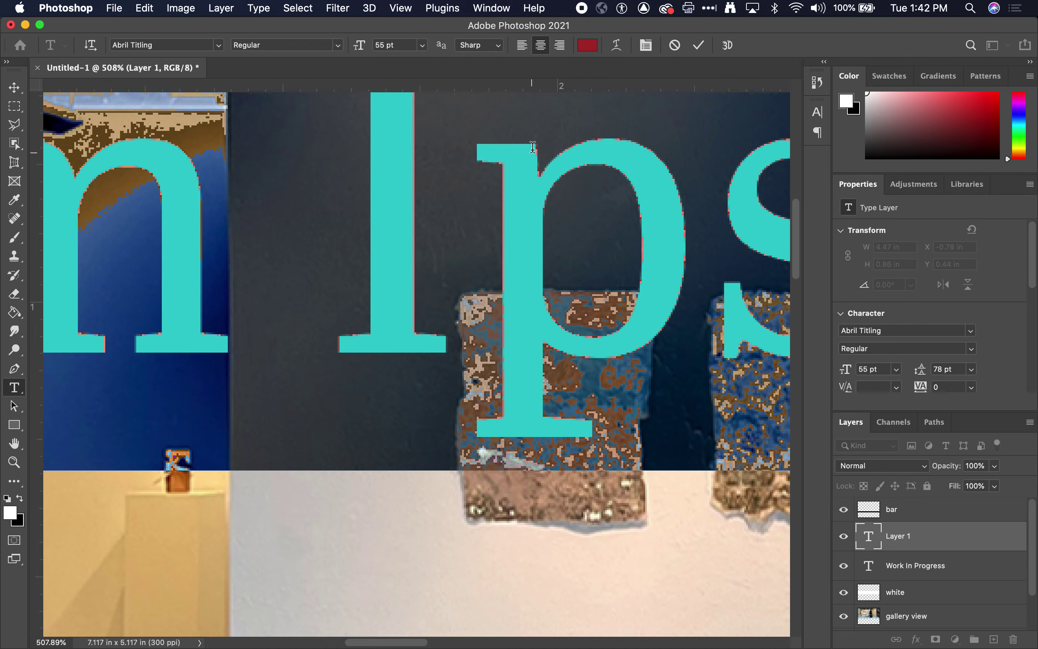
scroll(488, 441, "down", 10)
scroll(488, 441, "down", 5)
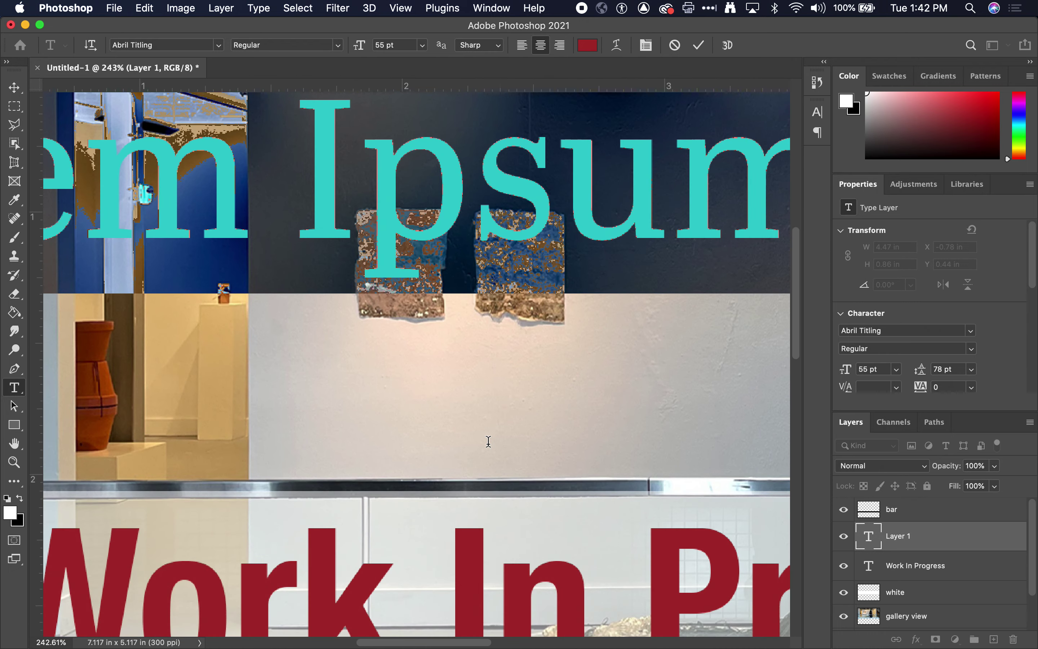
scroll(487, 442, "down", 5)
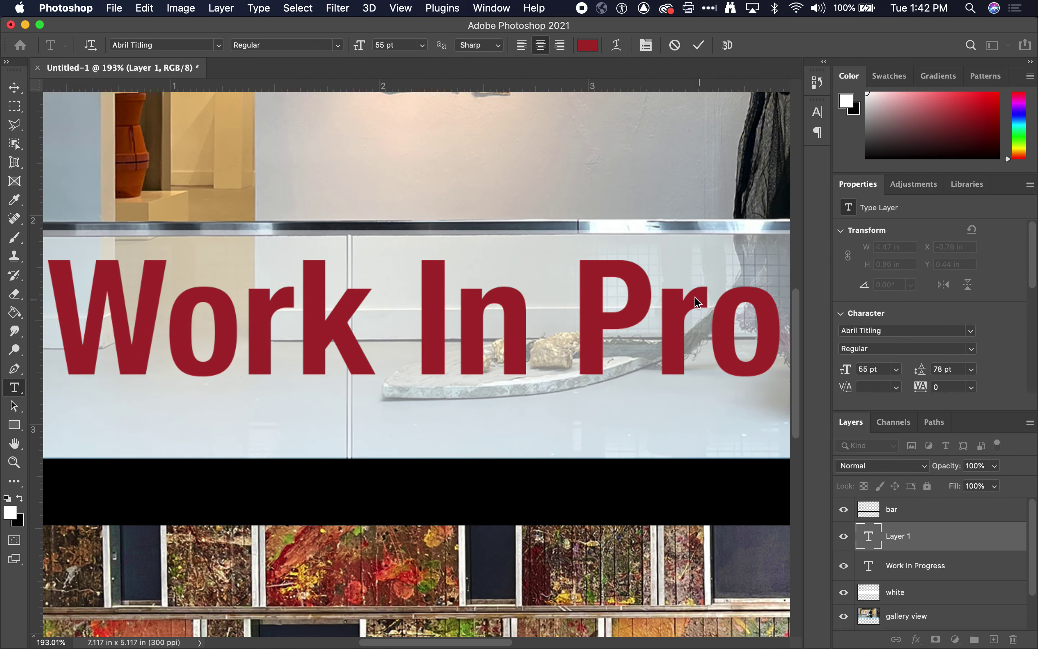
scroll(690, 295, "up", 5)
scroll(691, 295, "right", 5)
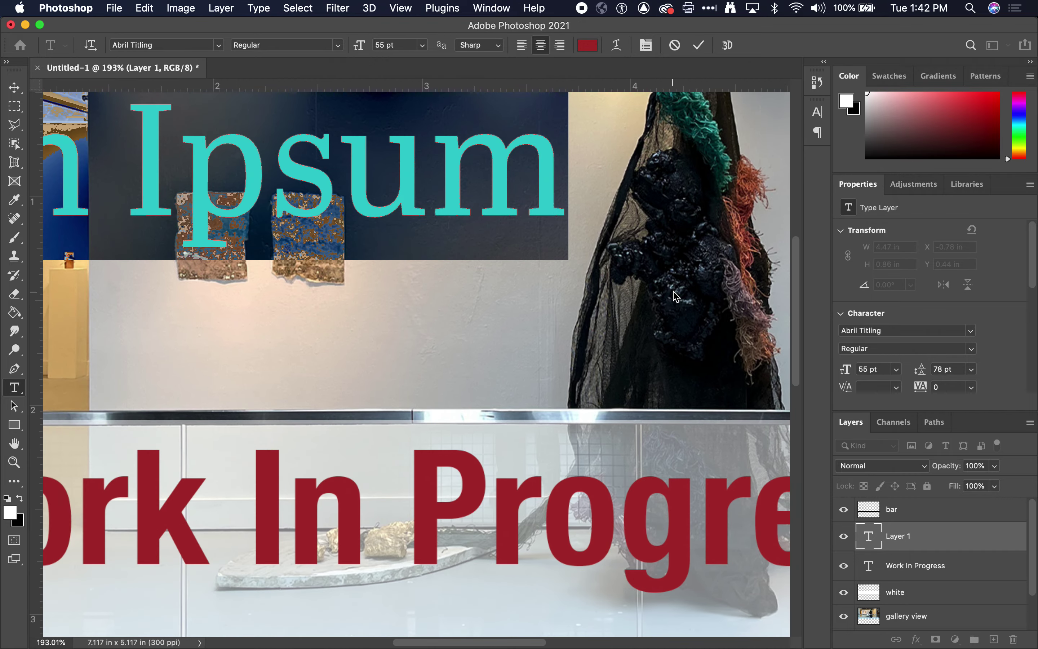
scroll(673, 296, "down", 5)
scroll(673, 296, "right", 5)
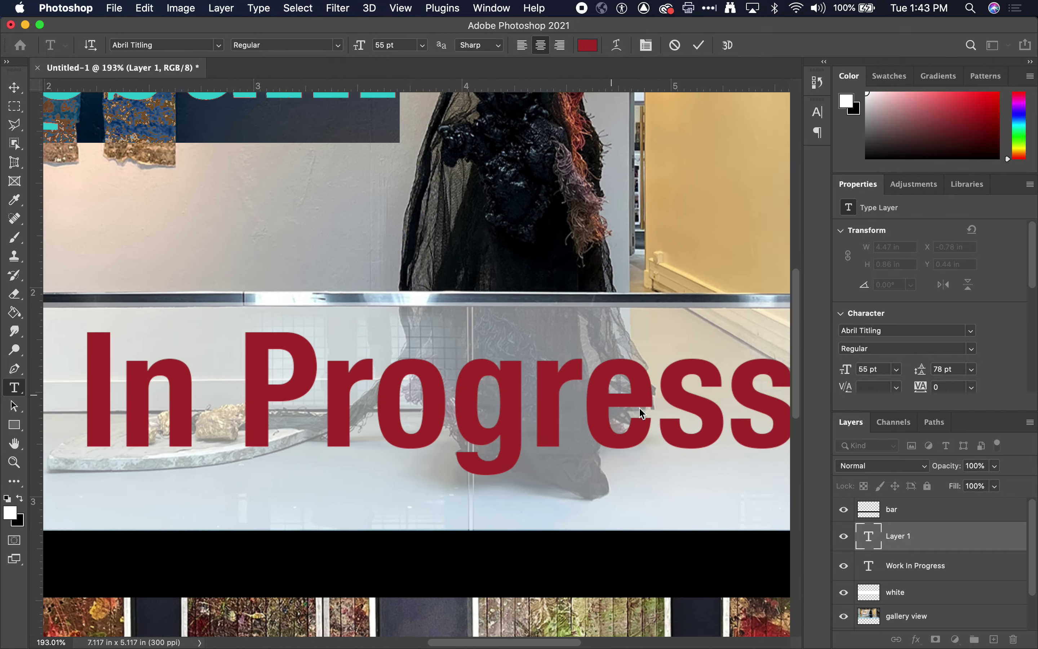
scroll(639, 407, "right", 5)
scroll(522, 407, "left", 3)
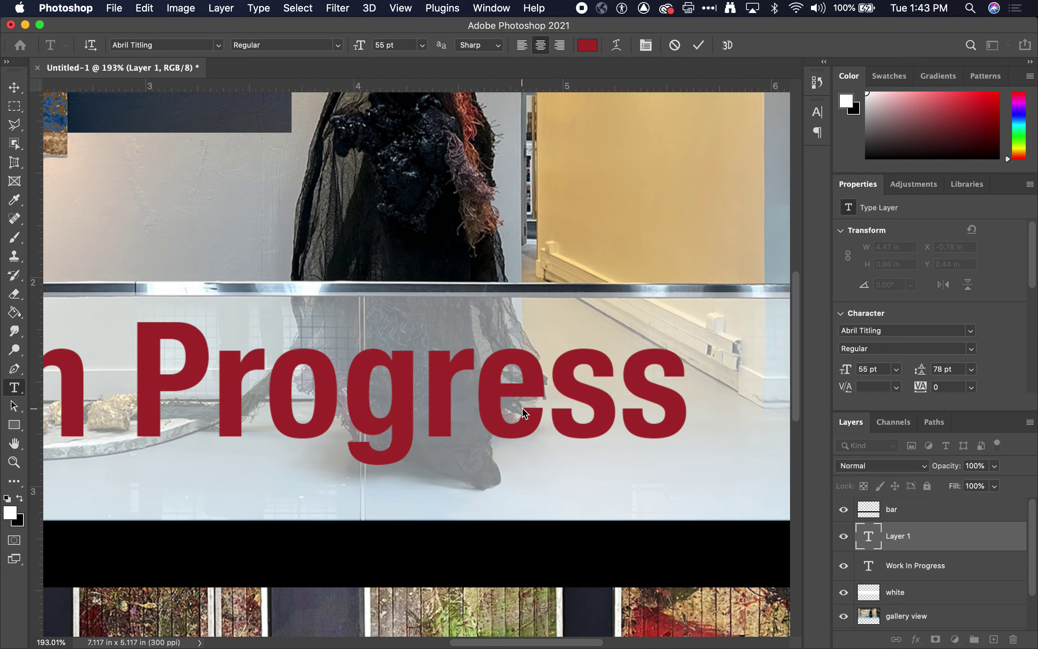
scroll(524, 413, "left", 4)
scroll(524, 413, "down", 3)
scroll(524, 413, "left", 4)
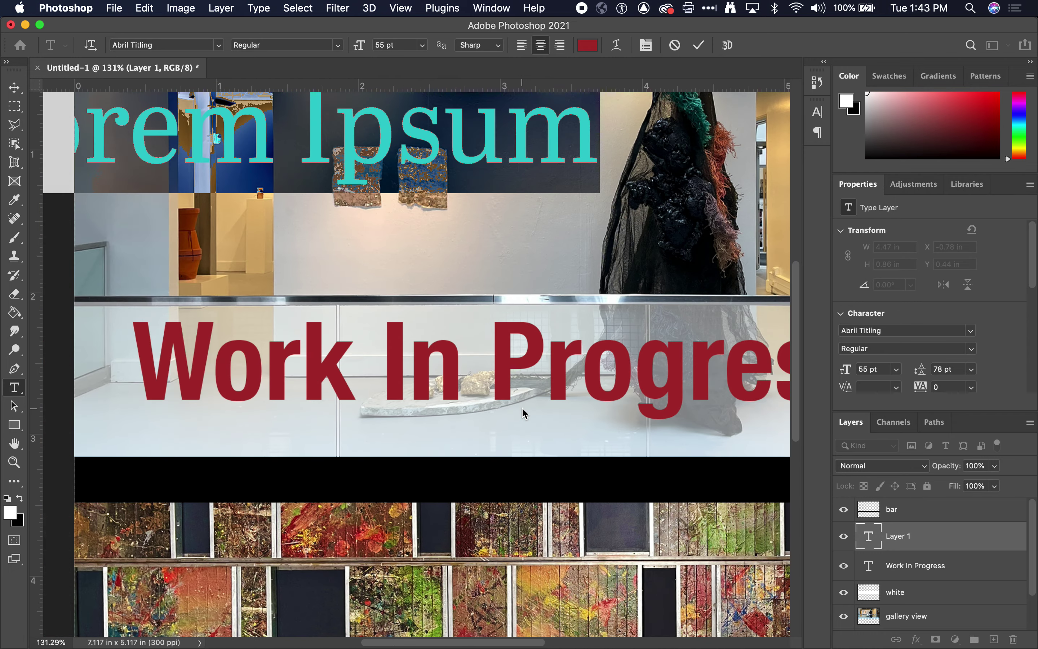
scroll(523, 408, "down", 3)
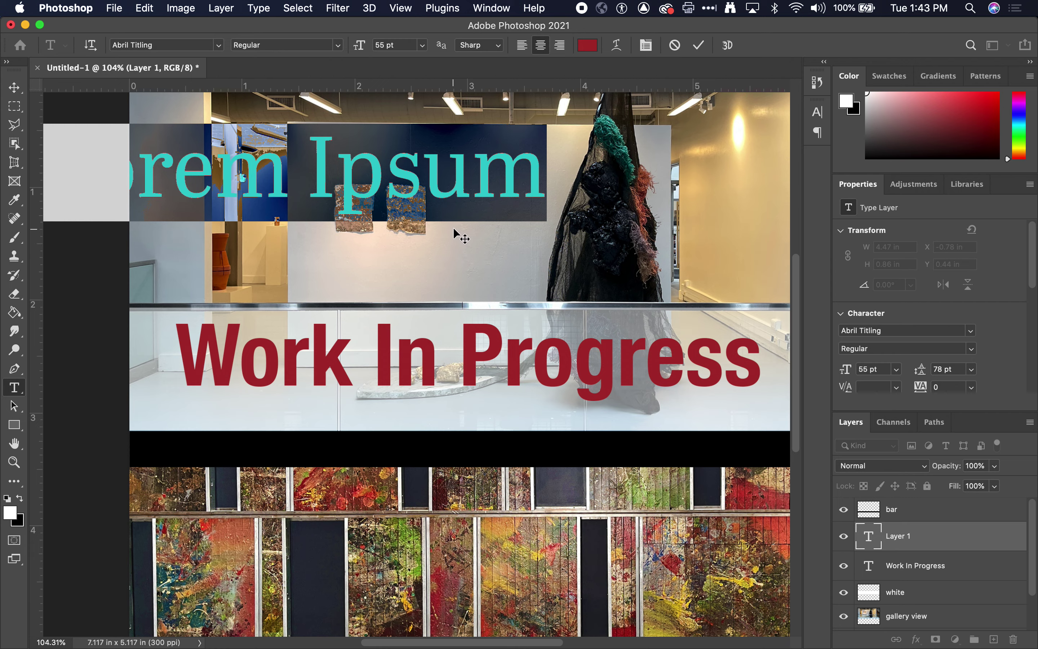
Change the placeholder to 'art show' in black Abril Titling at 26 pt.
type("a")
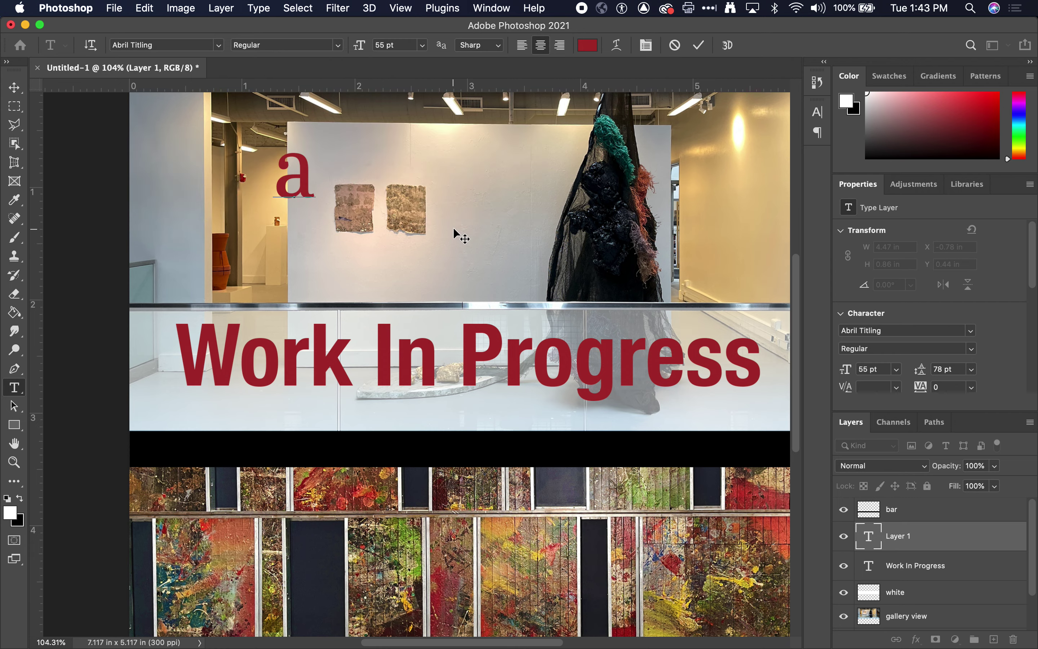
type("rt show")
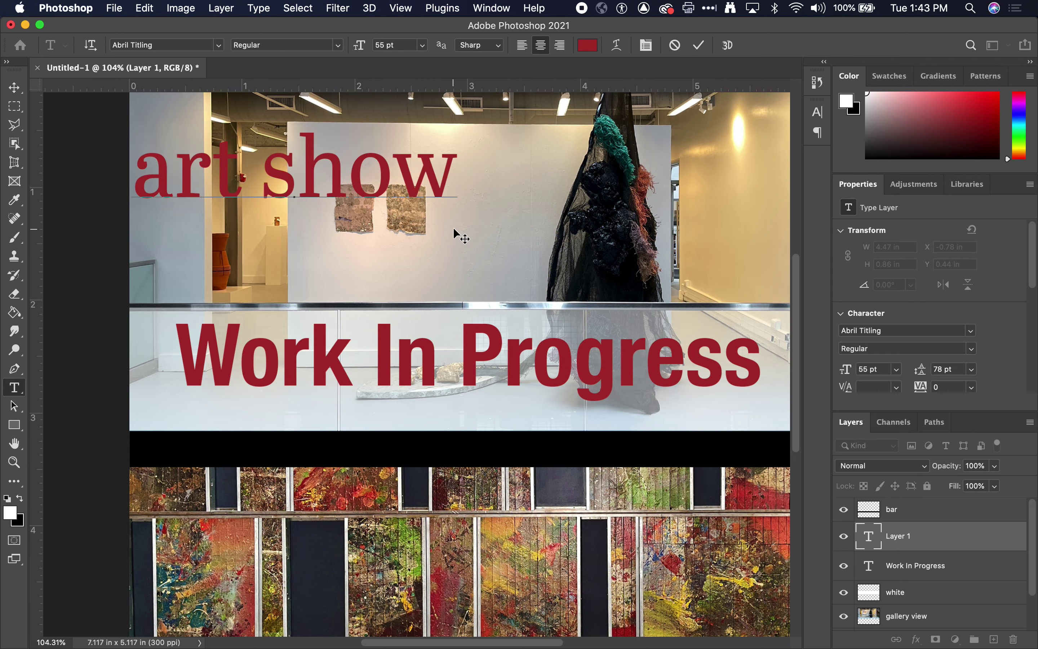
triple_click(206, 171)
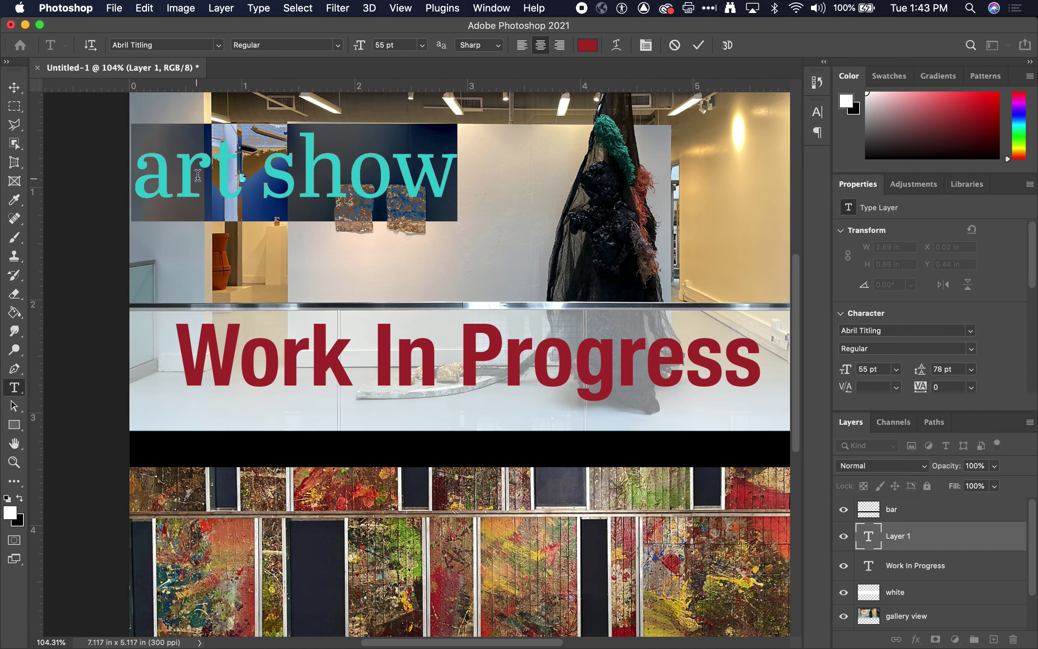
left_click(587, 45)
left_click_drag(510, 172, 476, 317)
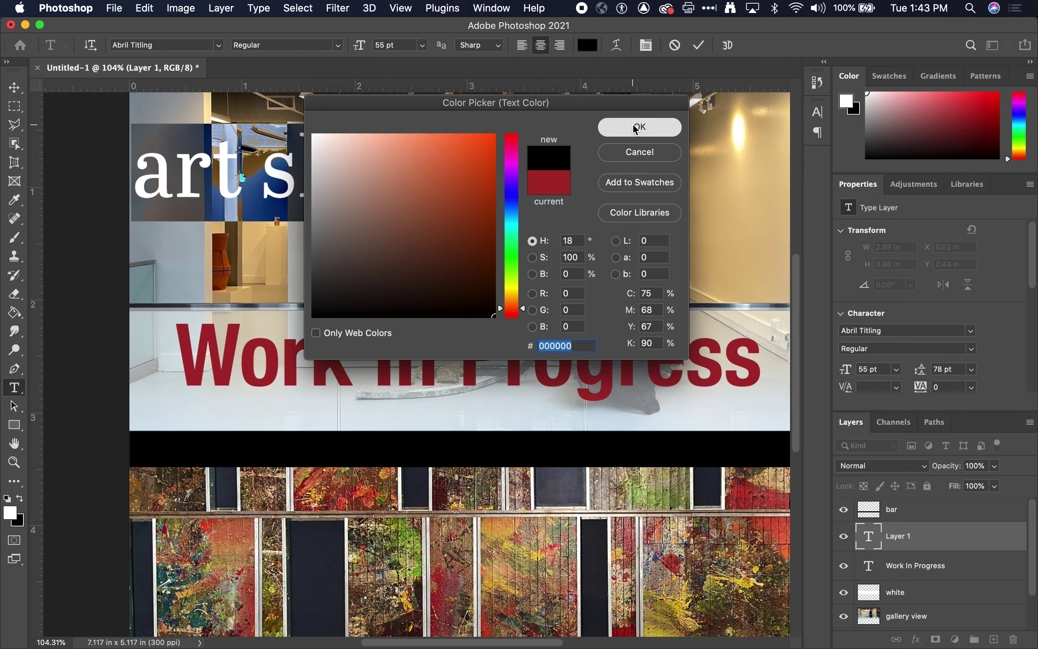
left_click(609, 127)
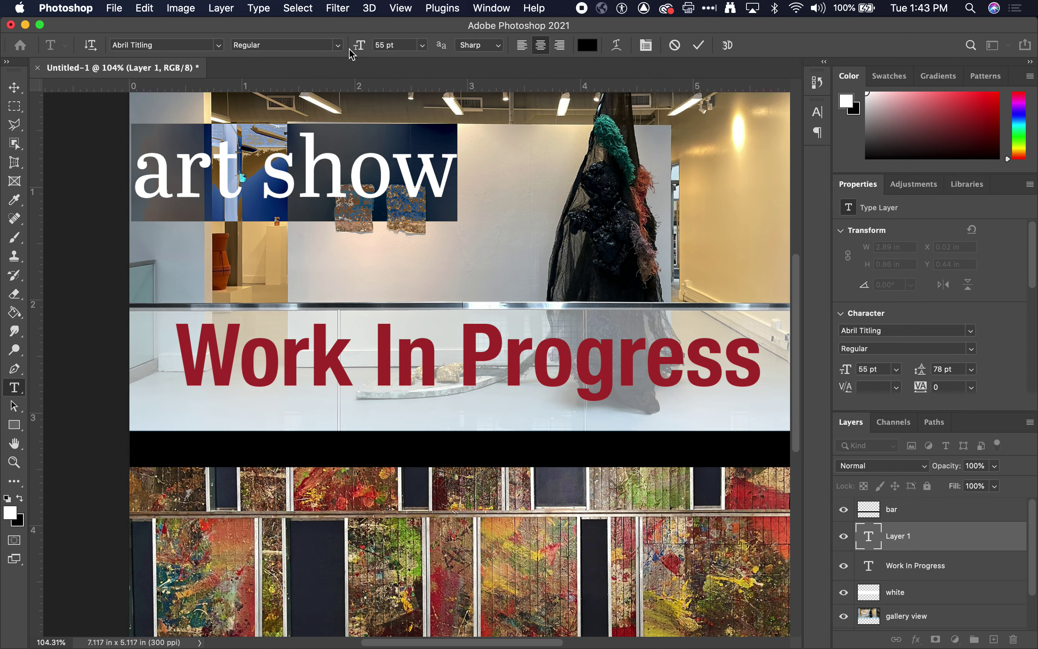
left_click_drag(359, 45, 338, 45)
Place 'art show' beneath the right end of the heading at 5.31, 2.72 in.
left_click(13, 88)
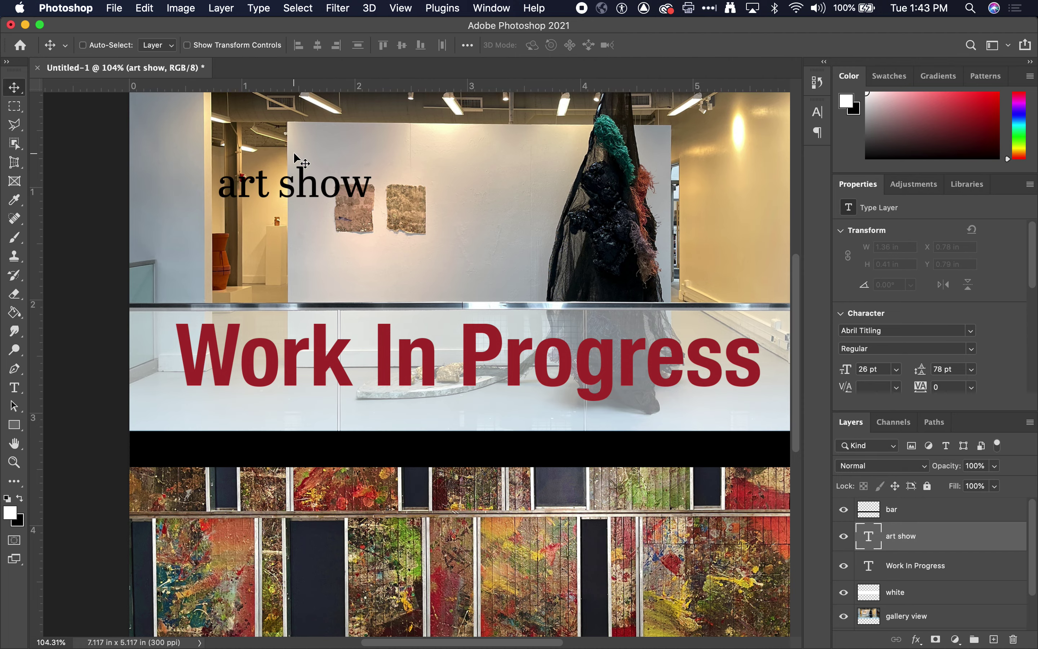
left_click_drag(294, 159, 710, 388)
scroll(590, 382, "right", 5)
scroll(708, 389, "down", 3)
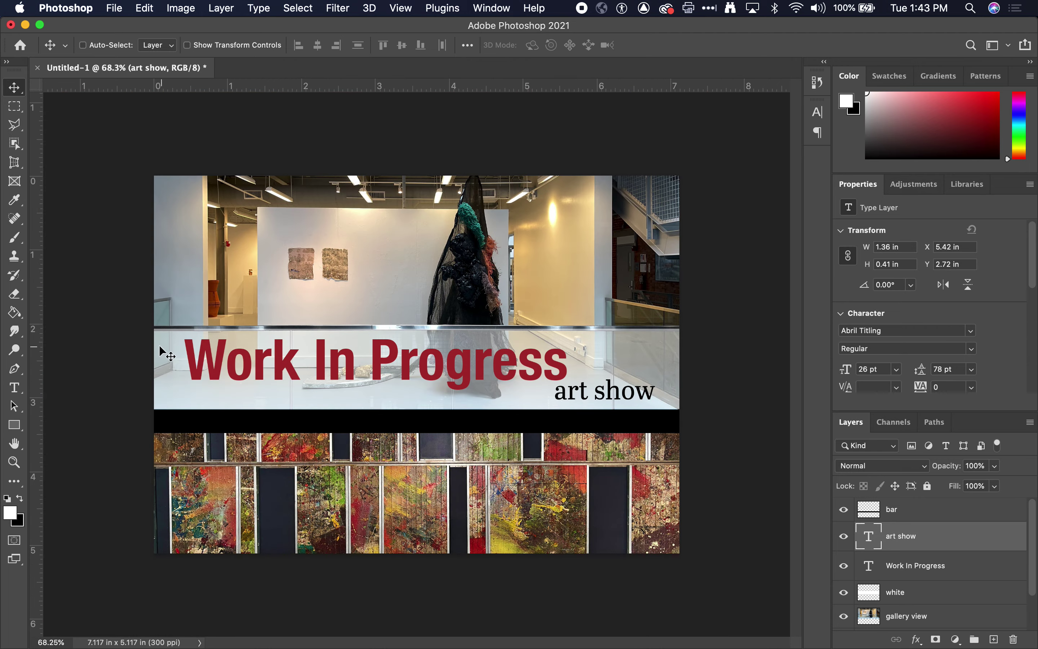
left_click_drag(632, 398, 623, 399)
Add left and right vertical margin guides and a top horizontal margin guide.
left_click_drag(34, 380, 186, 375)
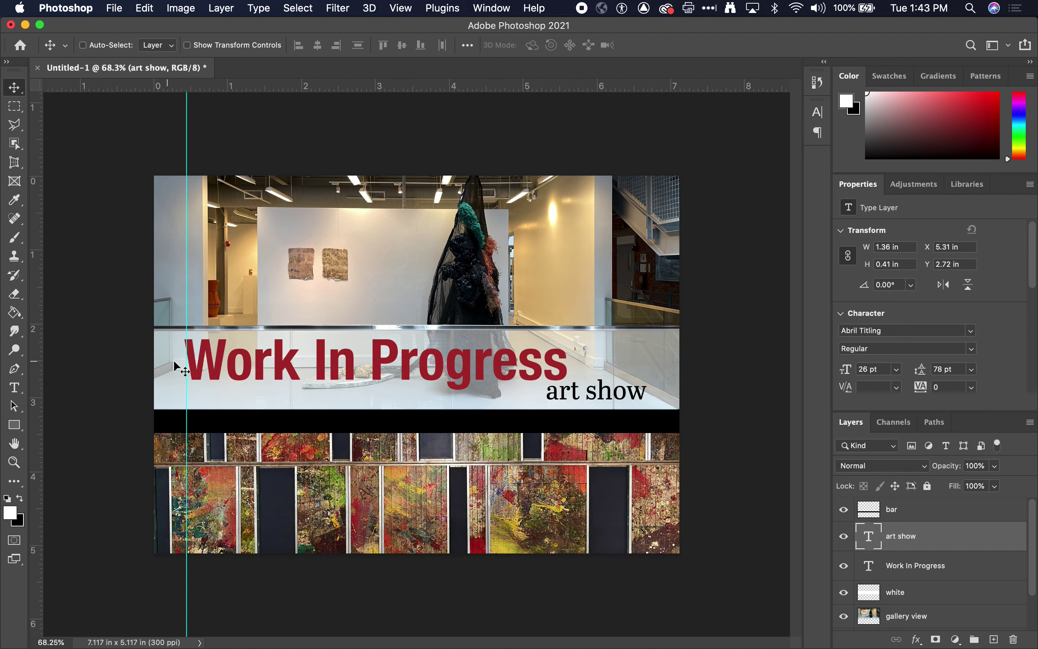
left_click_drag(36, 396, 651, 367)
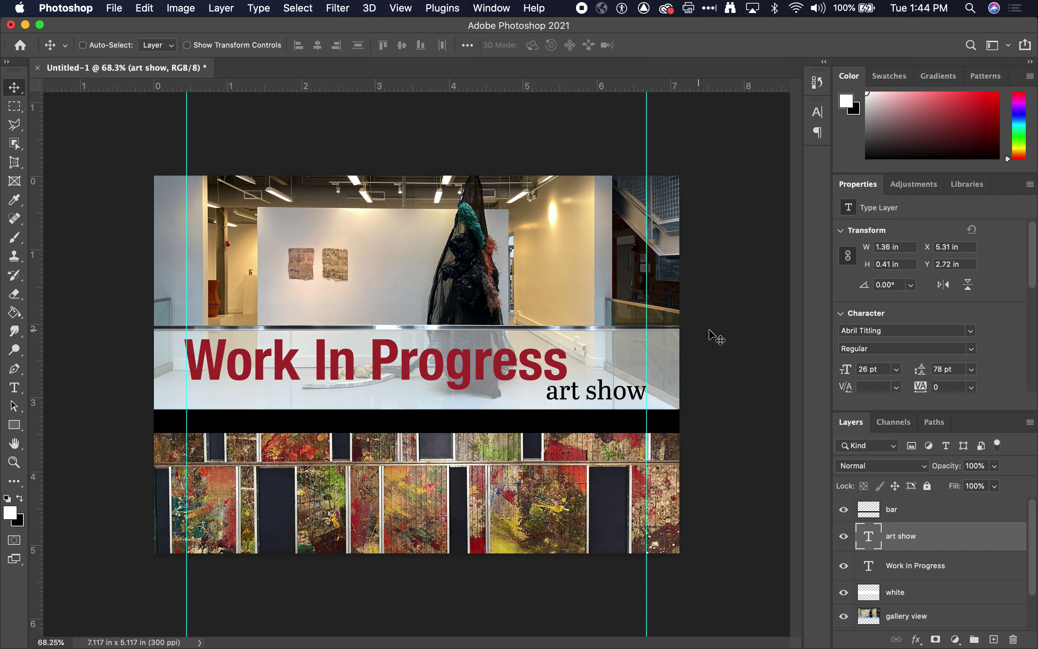
scroll(712, 333, "down", 1)
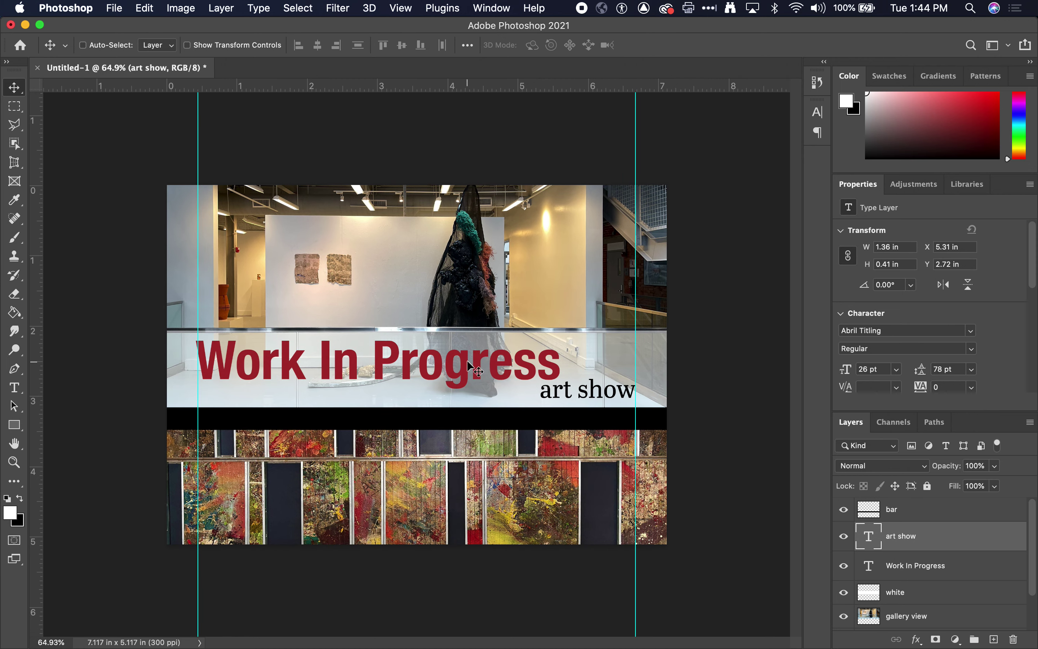
left_click_drag(393, 88, 393, 212)
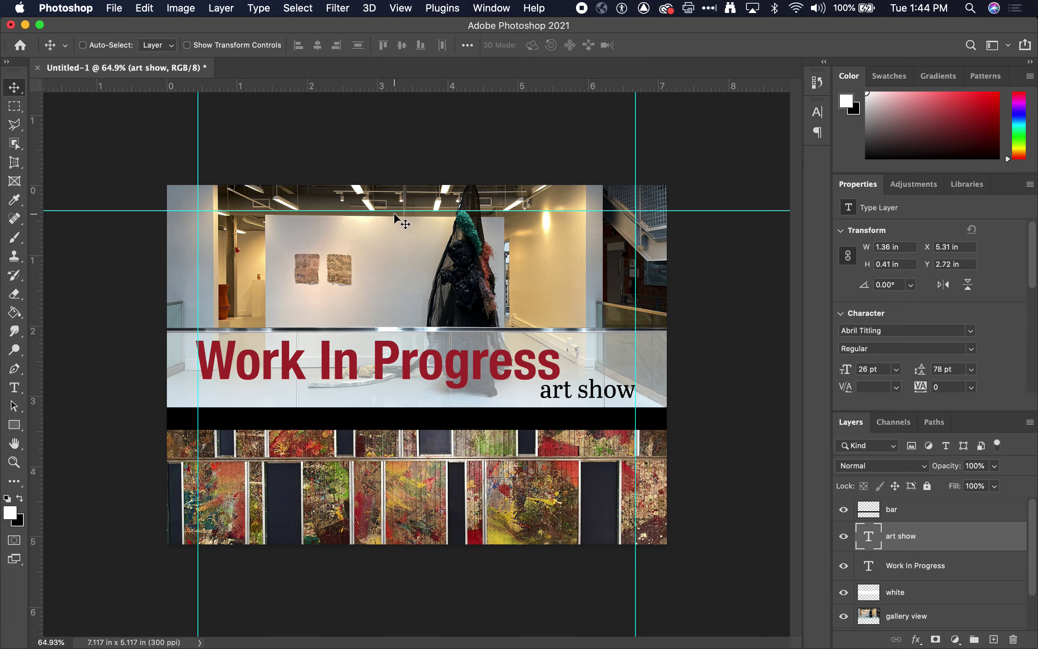
scroll(393, 212, "up", 4)
scroll(394, 197, "up", 8)
scroll(317, 322, "left", 5)
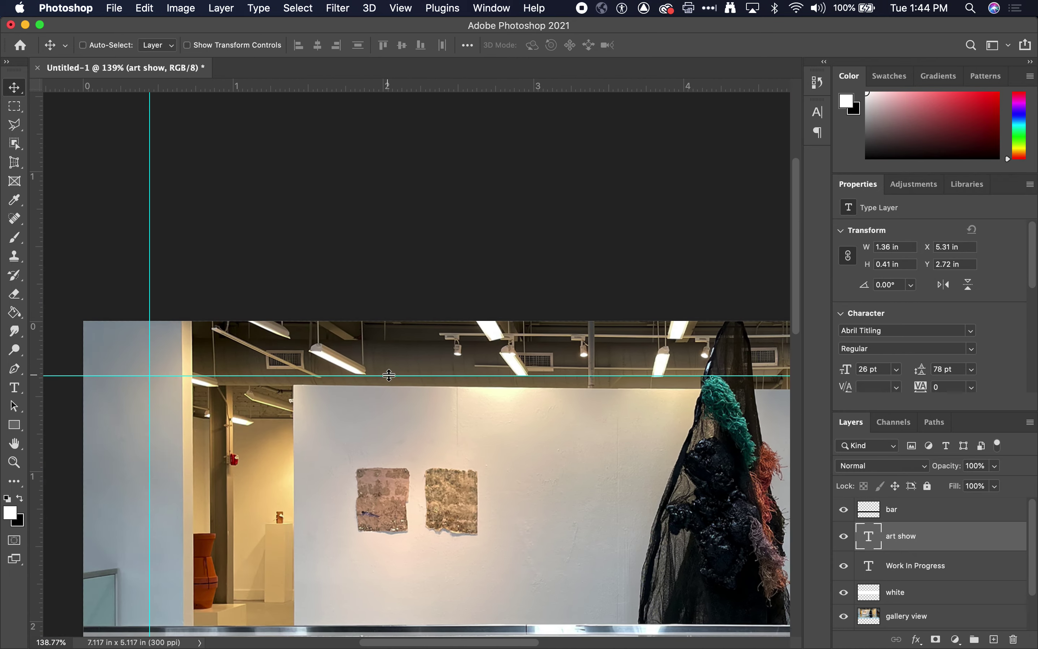
left_click_drag(389, 376, 390, 380)
scroll(389, 381, "right", 6)
scroll(389, 381, "down", 1)
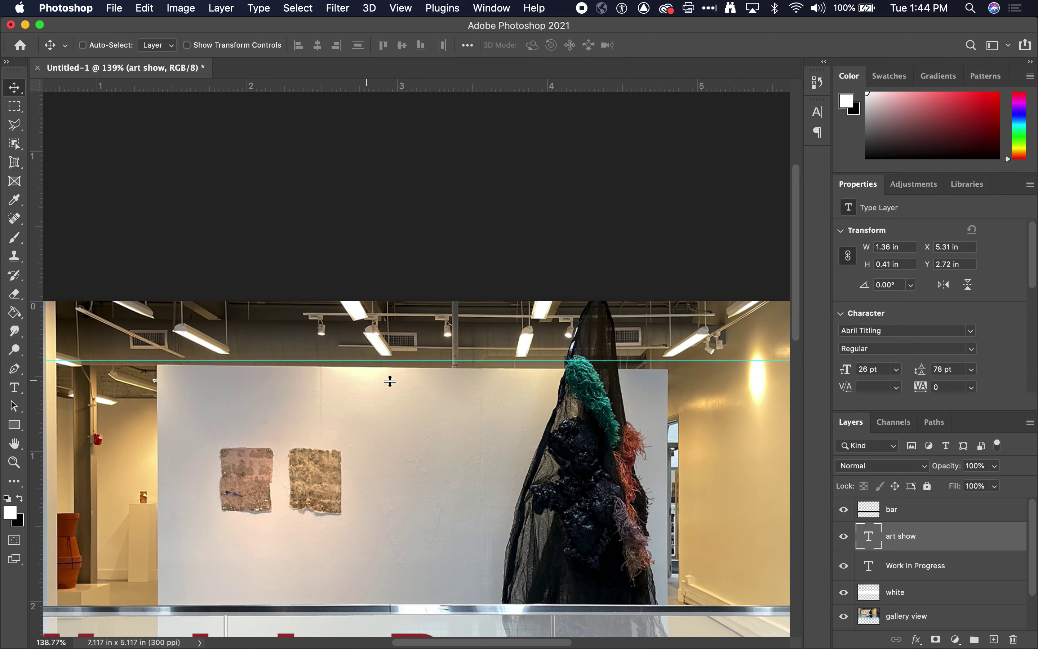
scroll(661, 362, "right", 3)
scroll(661, 362, "down", 2)
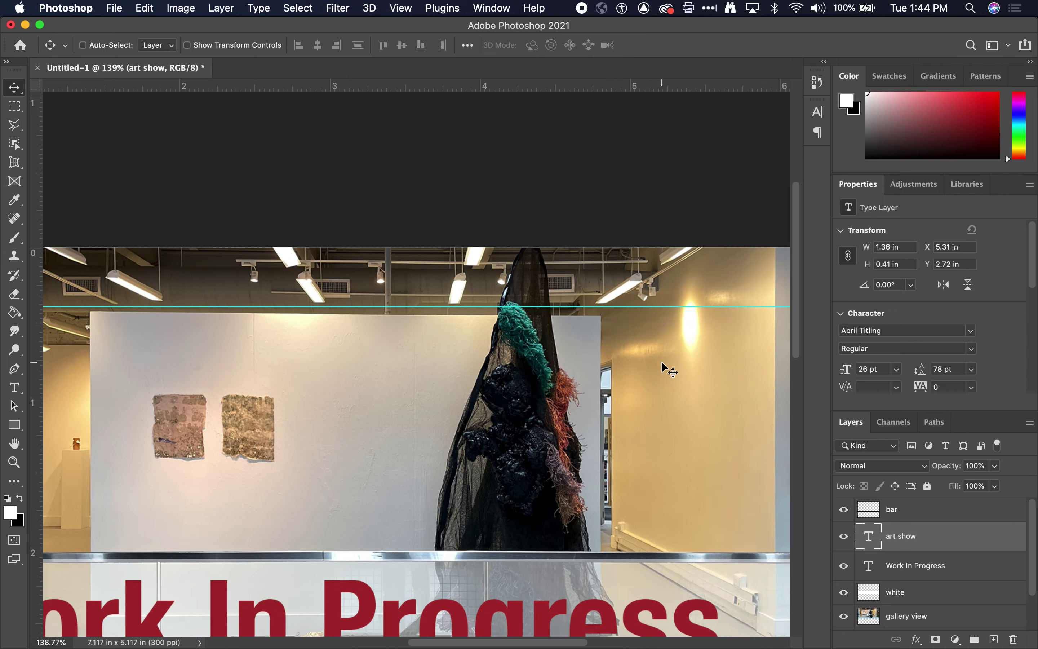
scroll(661, 361, "down", 4)
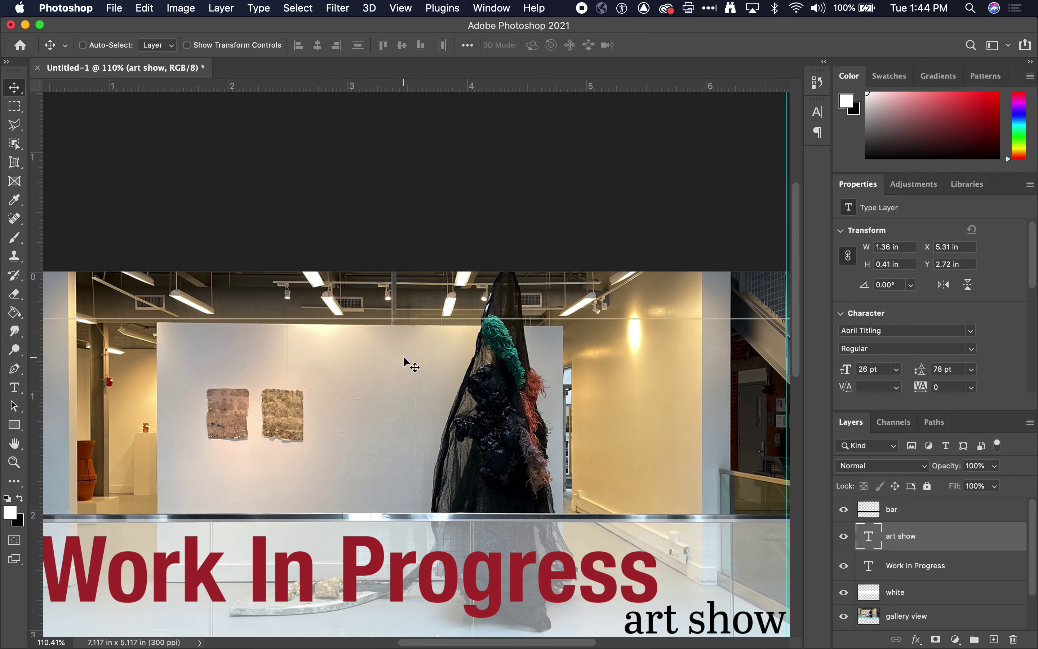
scroll(615, 360, "down", 5)
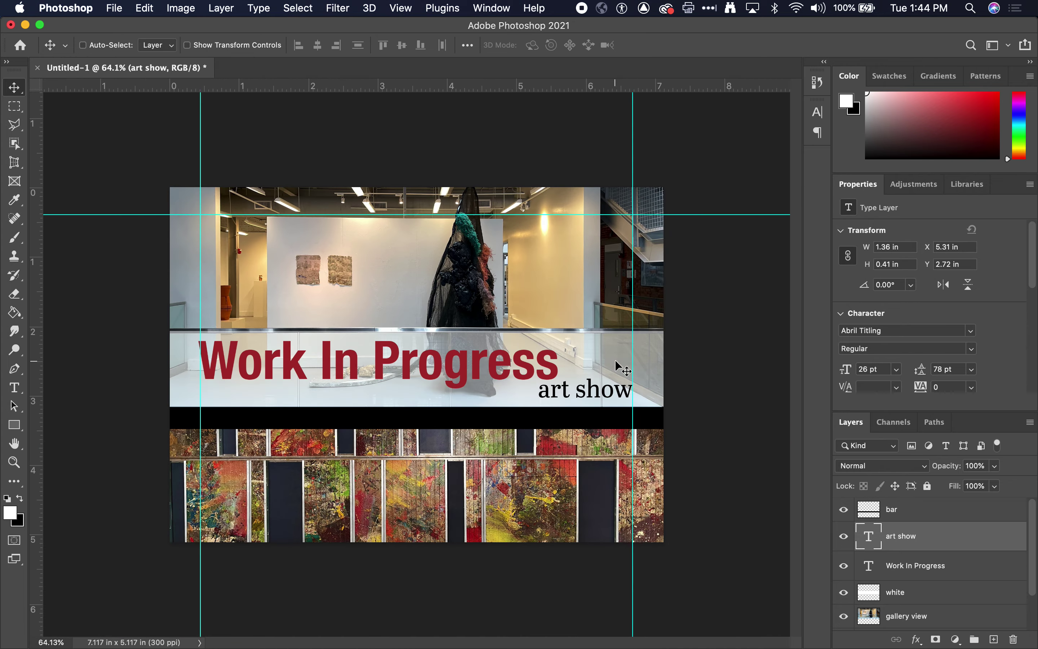
Free-transform the gallery view photo upward to 7.4 × 4.34 in at y −1.02 in.
left_click(902, 615)
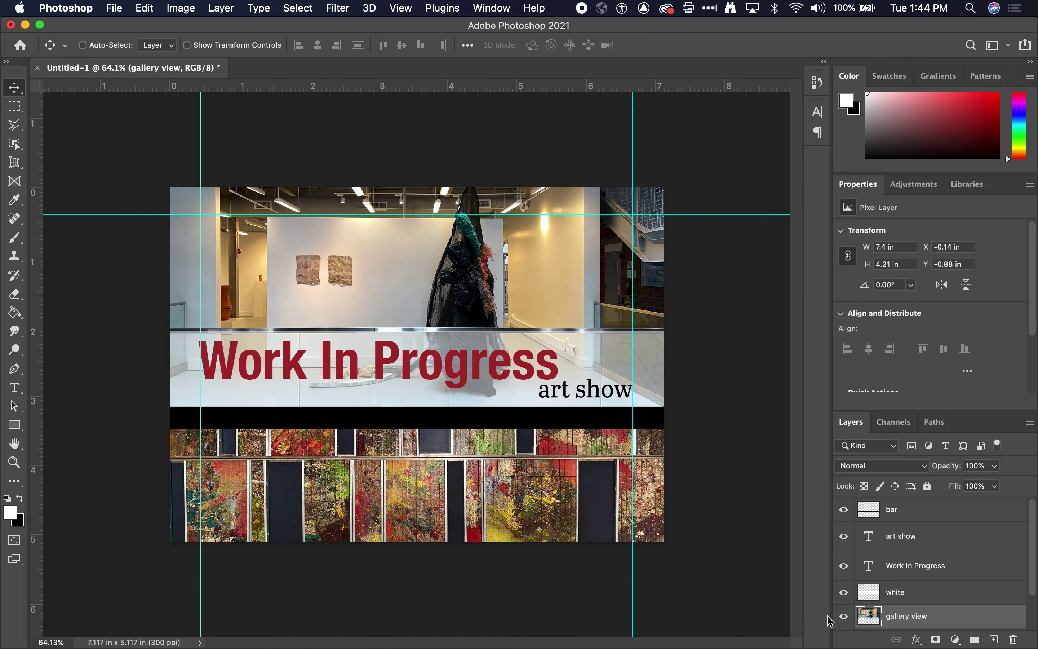
key("super+t")
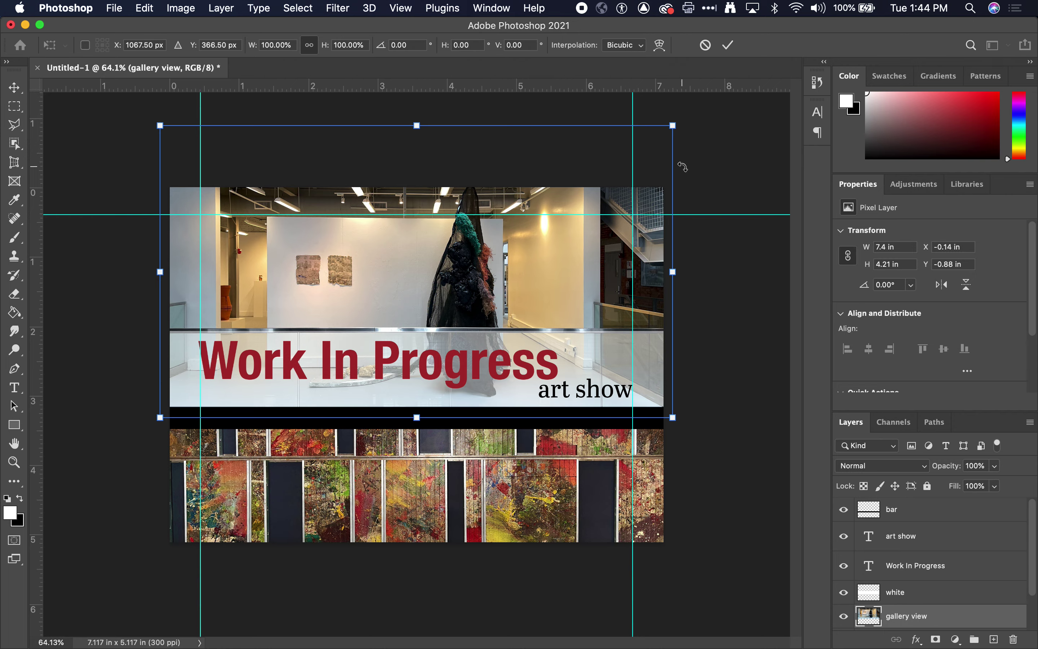
left_click_drag(672, 126, 675, 120)
left_click_drag(675, 120, 675, 121)
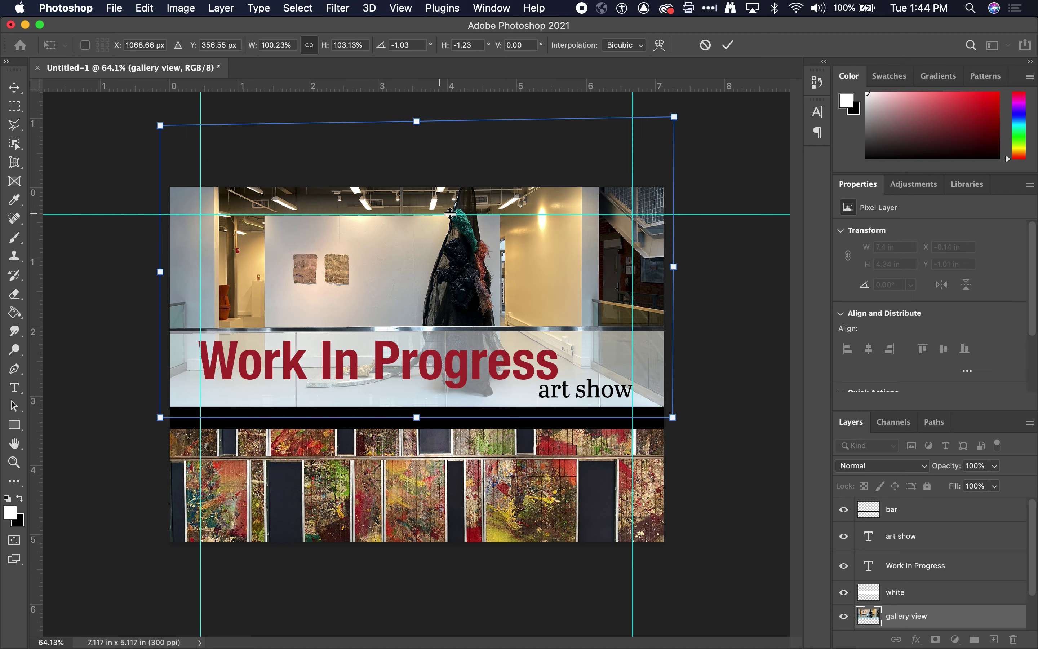
key("Return")
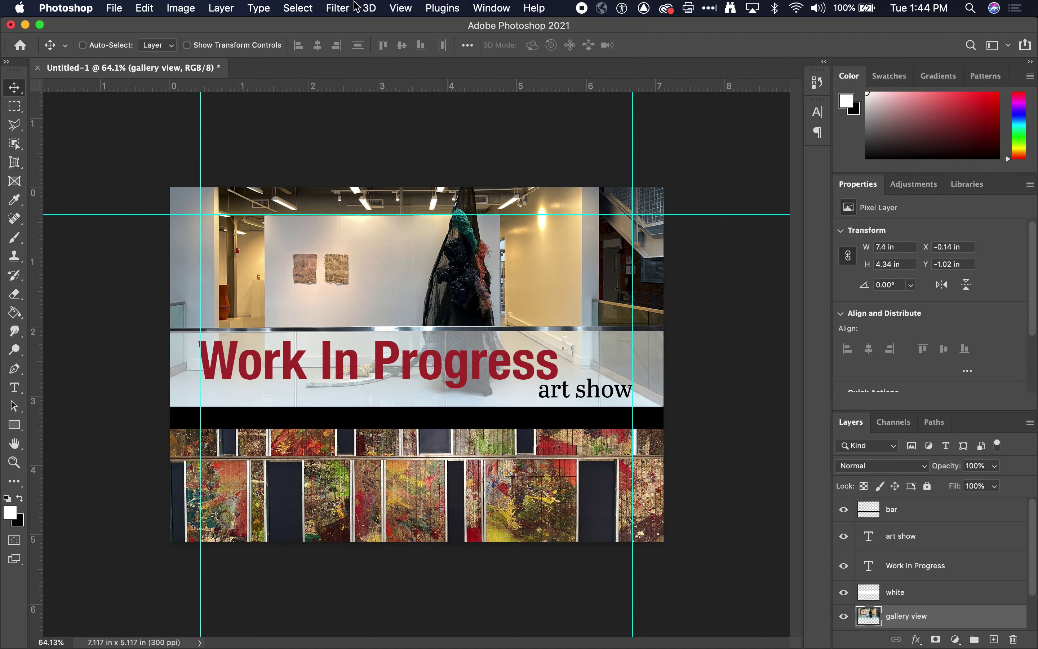
Clear all guides, then give the gallery view photo a midtone Color Balance of 0, −3, +33.
left_click(401, 7)
left_click(433, 407)
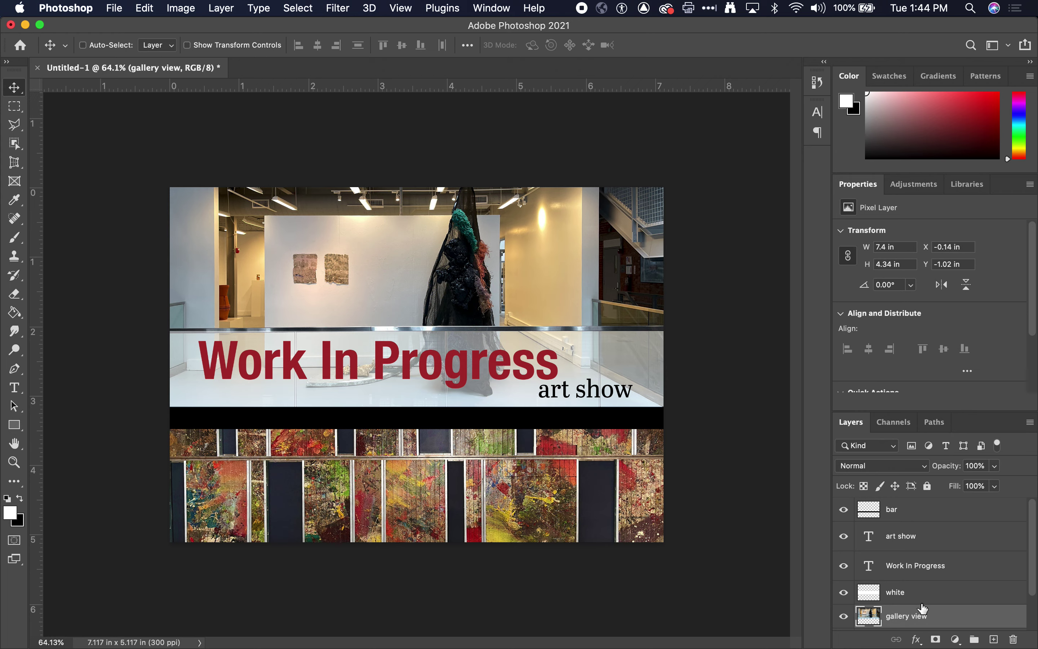
left_click(178, 7)
mouse_move(191, 48)
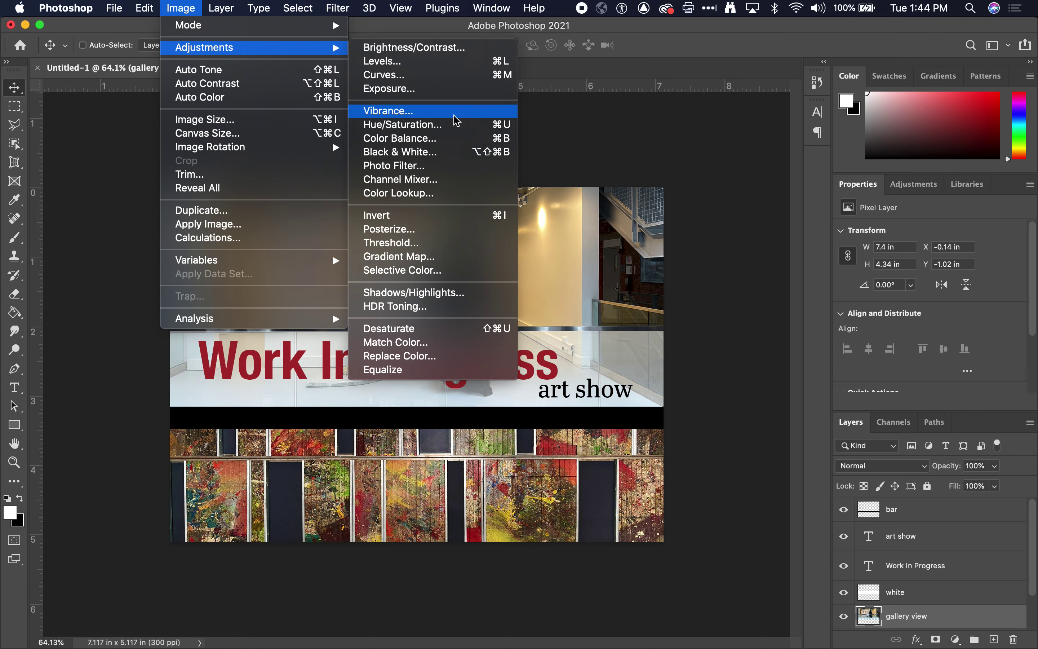
left_click(458, 138)
left_click_drag(688, 119, 862, 55)
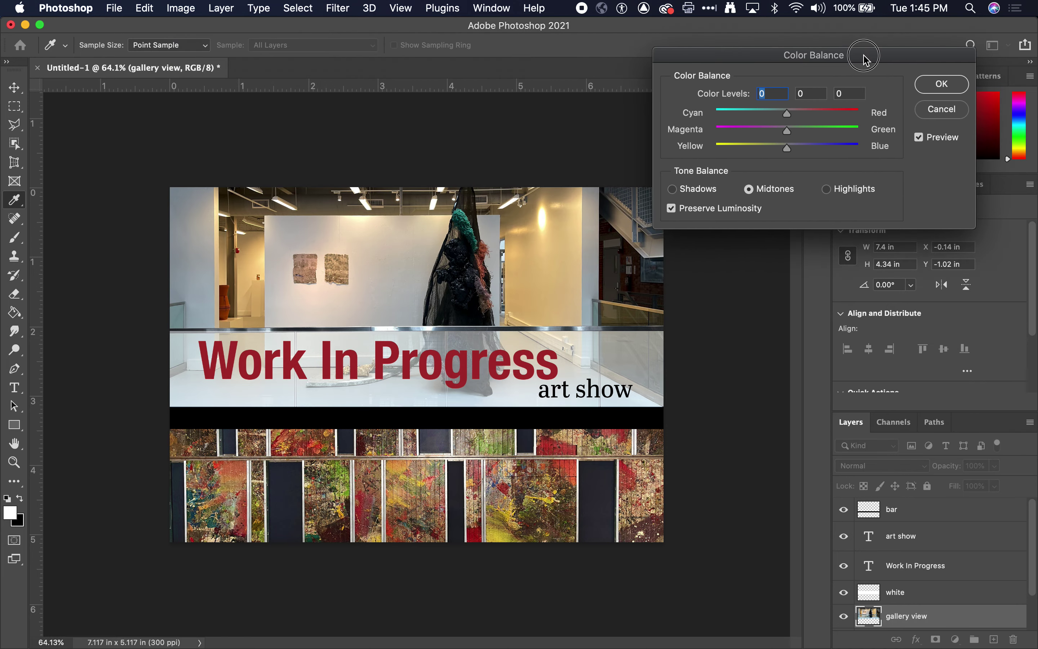
mouse_move(786, 144)
left_mouse_down()
mouse_move(813, 155)
mouse_move(785, 133)
left_mouse_up()
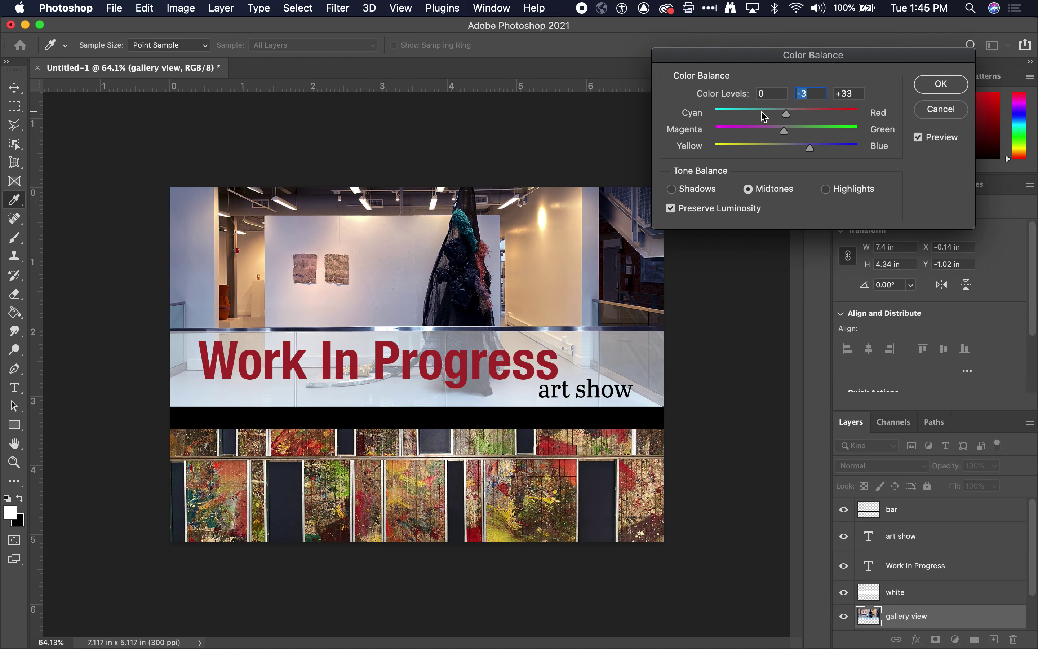
left_click(950, 85)
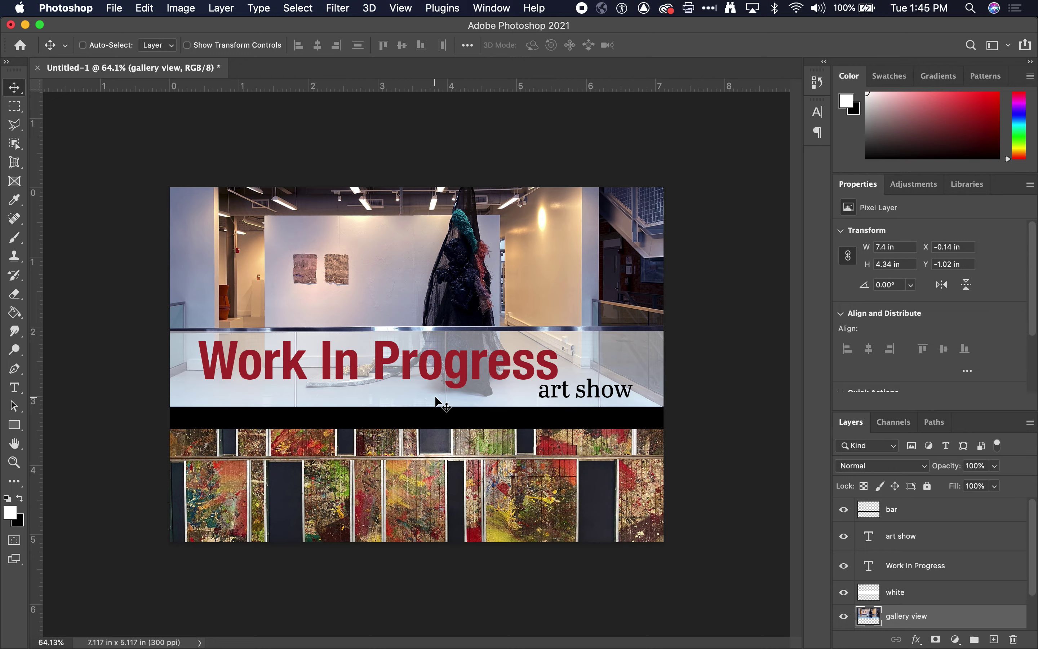
Save Untitled-1 as the layered Photoshop file postcardWIP.psd on the Desktop, maximizing compatibility.
left_click(115, 8)
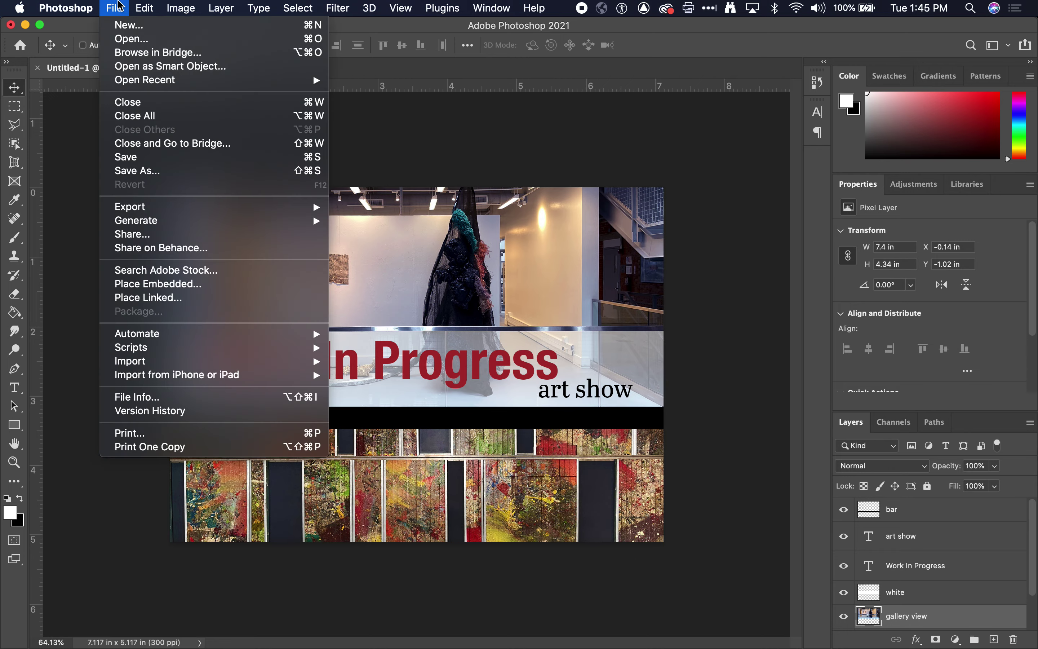
left_click(156, 162)
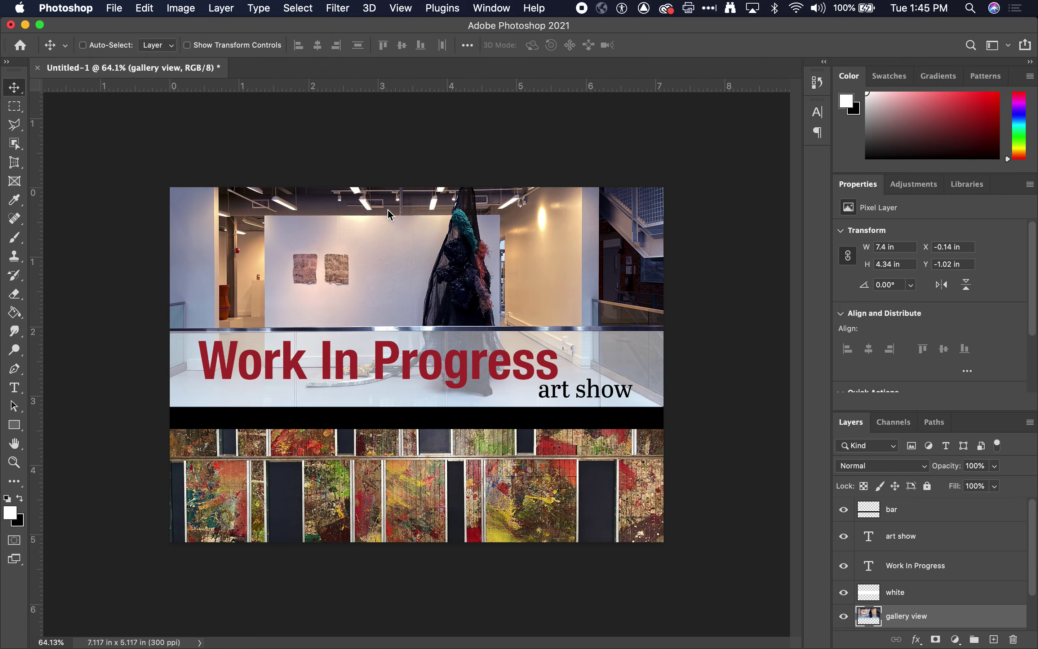
left_click(493, 112)
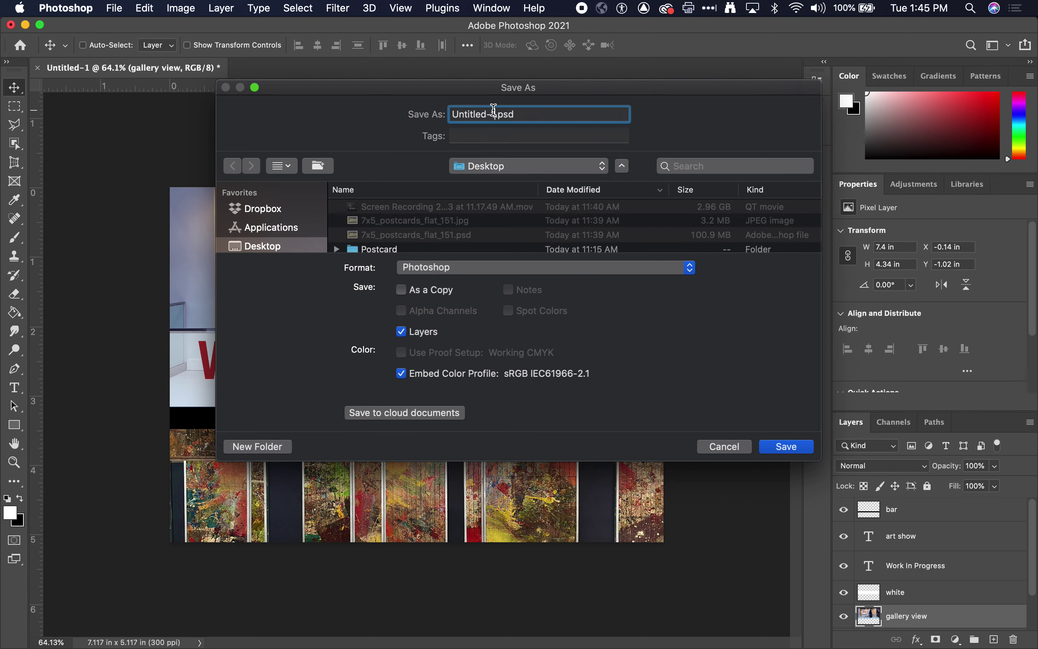
left_click_drag(497, 121, 436, 115)
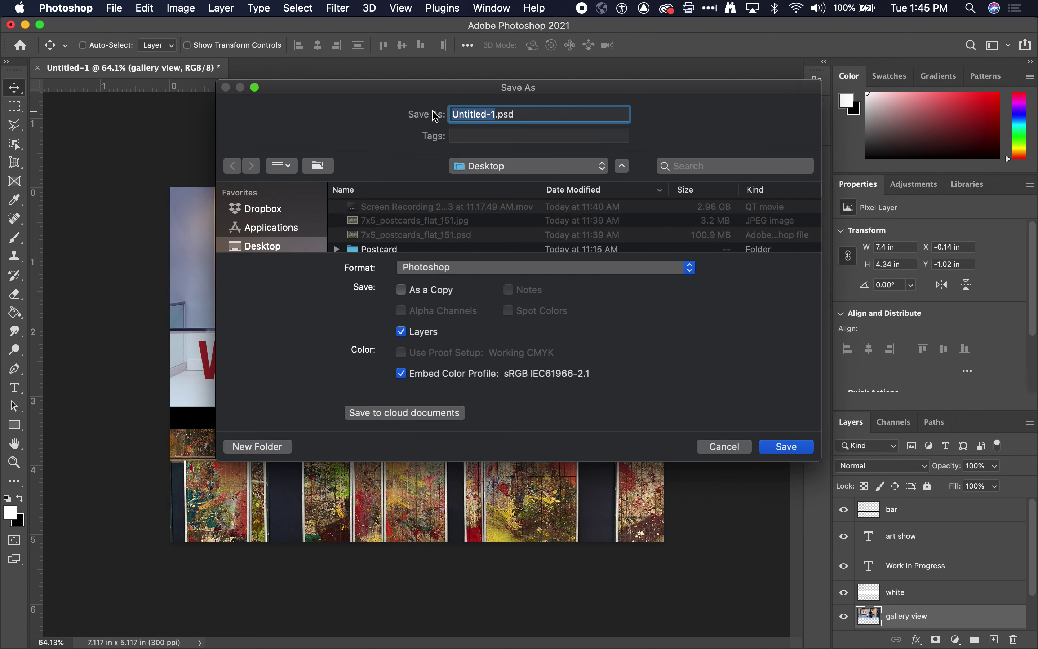
type("postcardWIP")
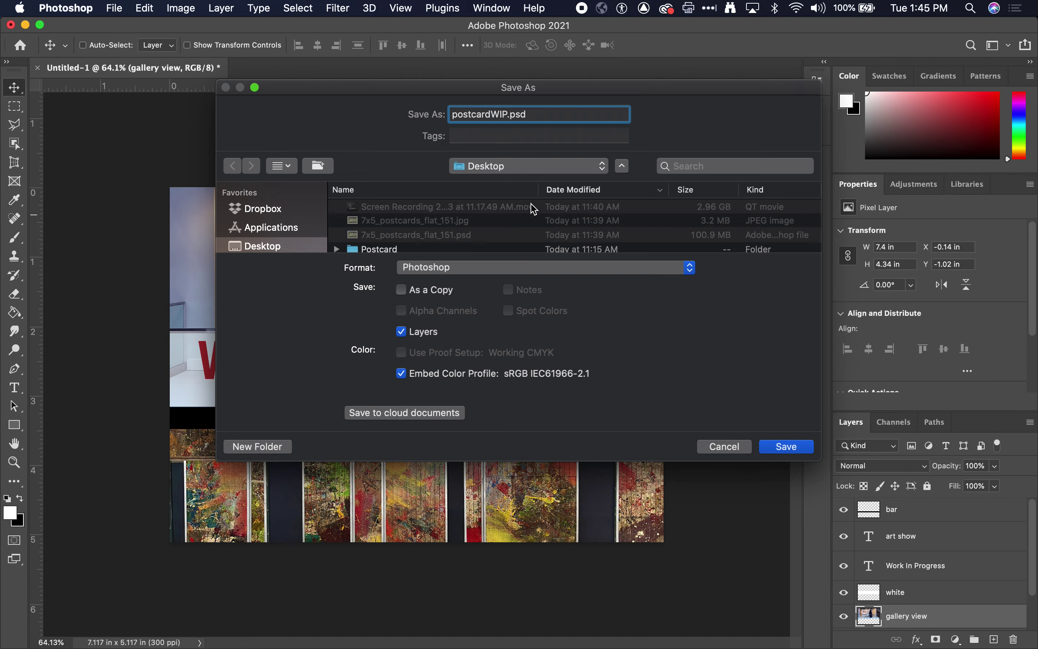
left_click(789, 446)
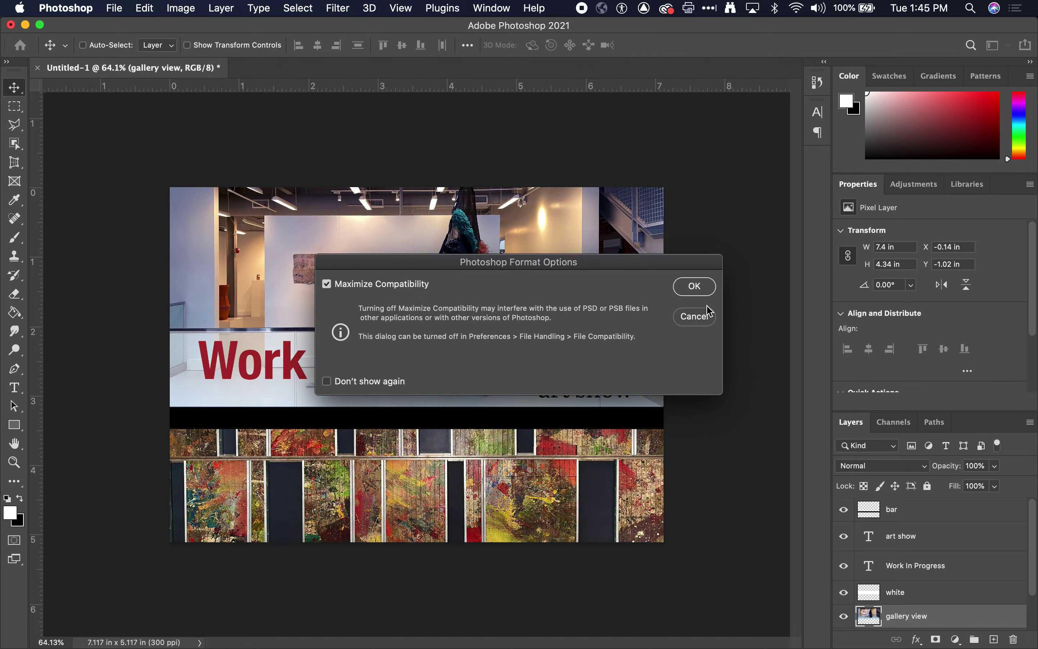
left_click(701, 288)
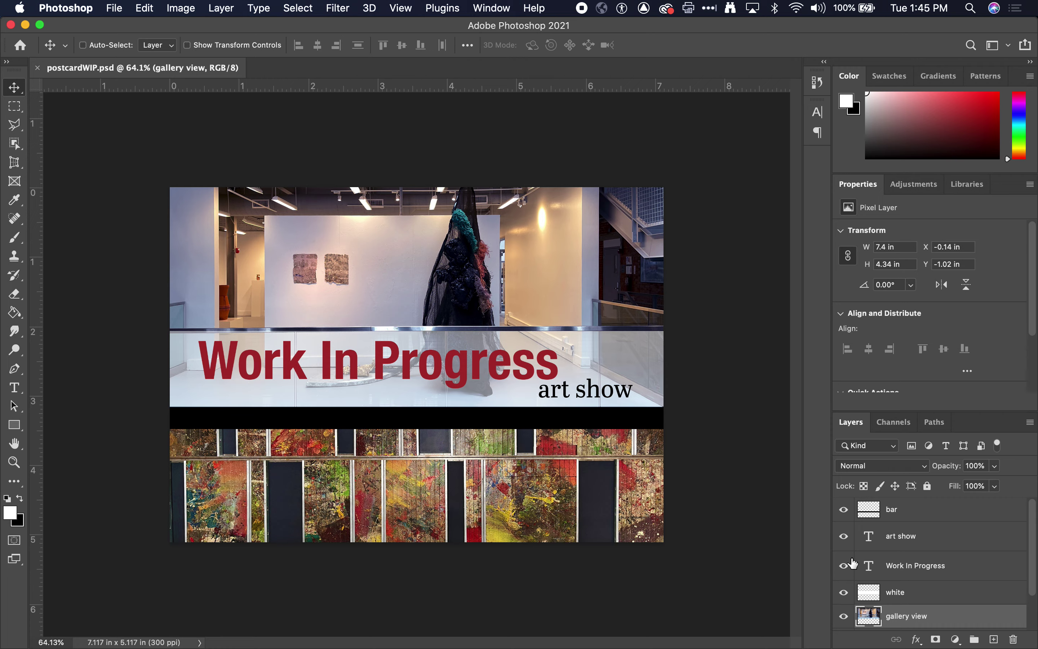
left_click(115, 7)
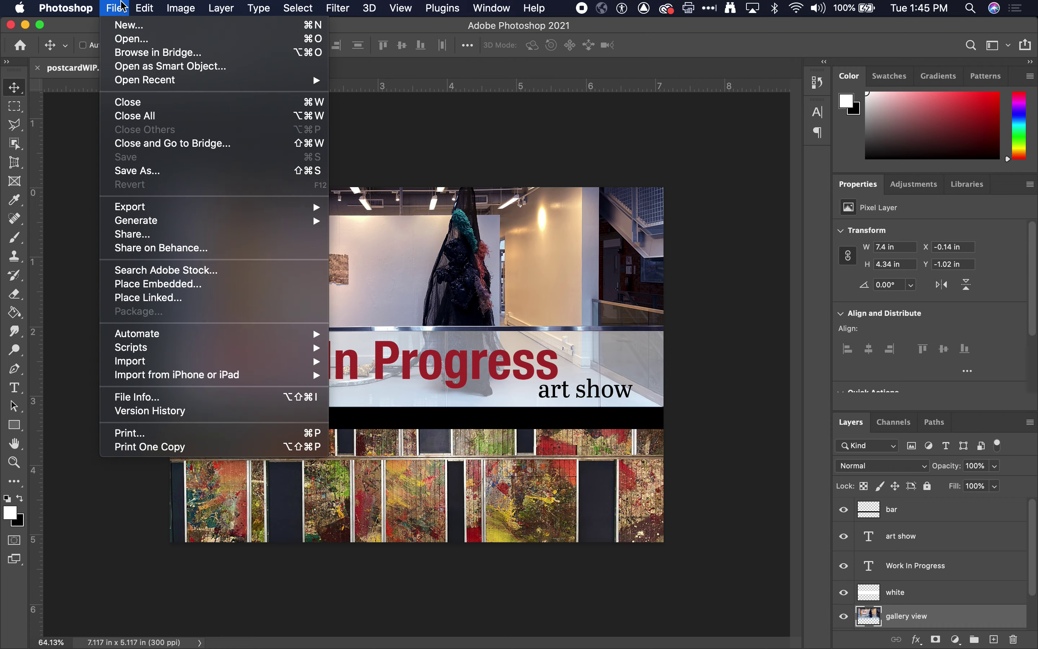
Save a JPEG copy named postcardWIP.jpg at Quality 12 Maximum.
left_click(175, 171)
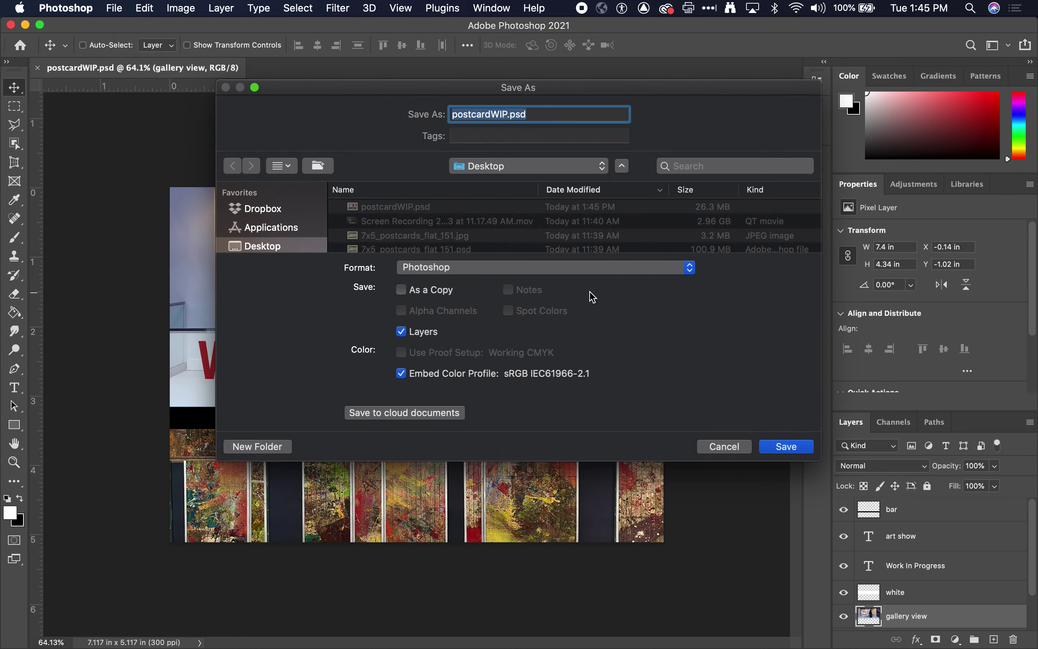
left_click(549, 277)
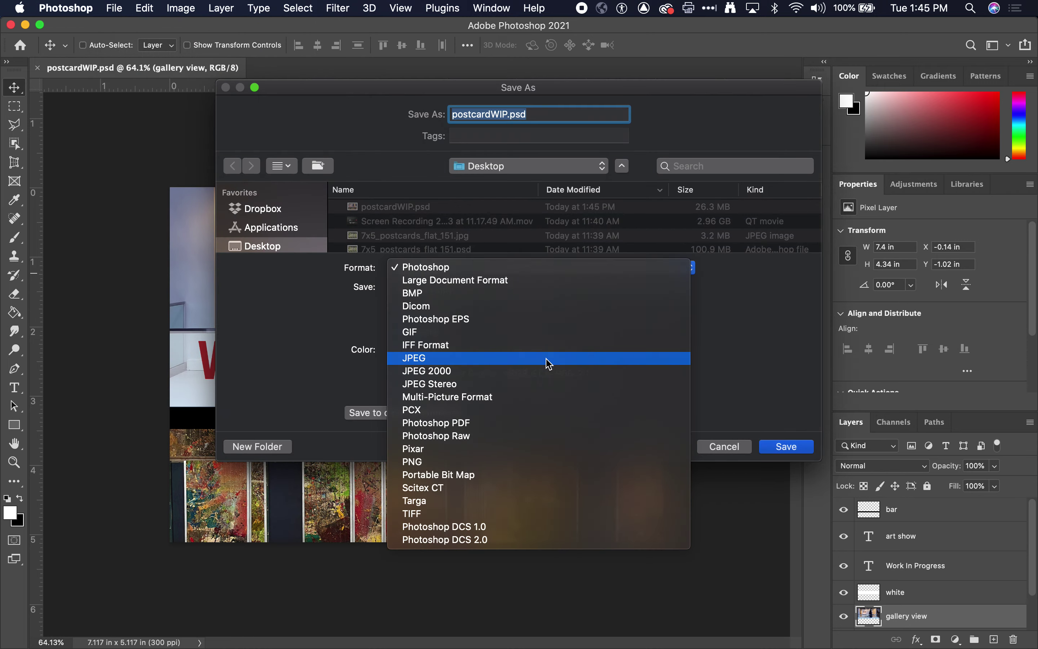
left_click(544, 358)
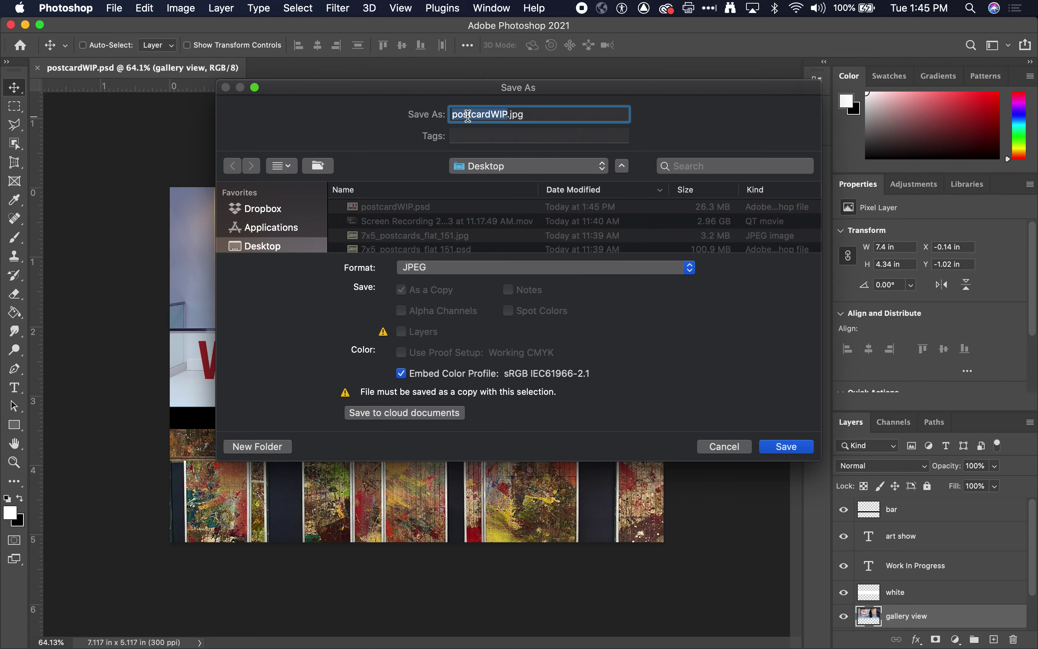
left_click(805, 449)
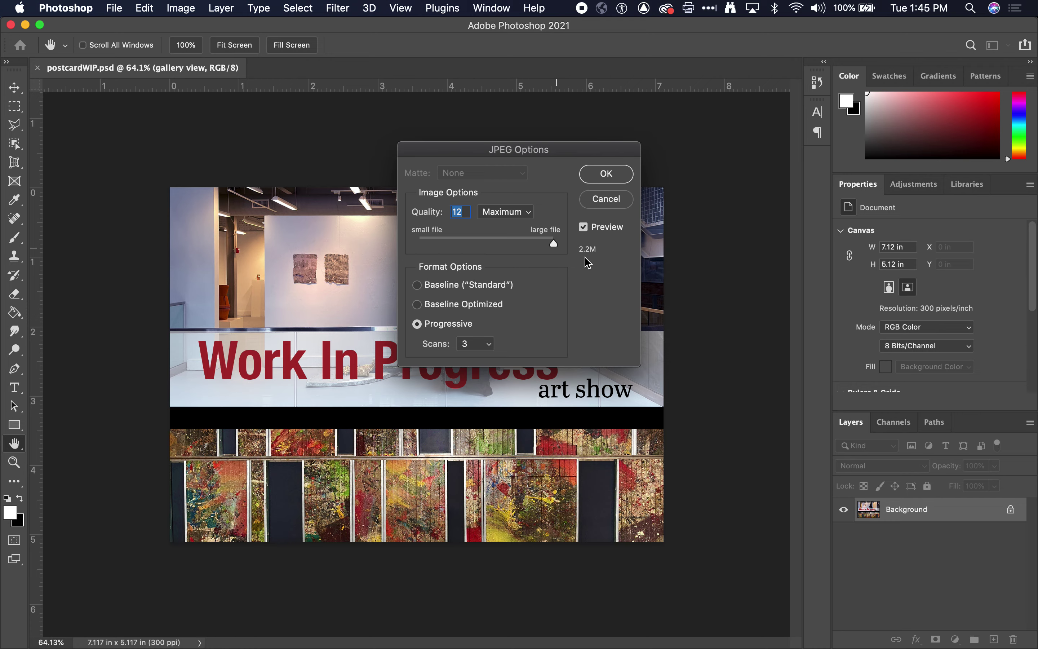
left_click(618, 173)
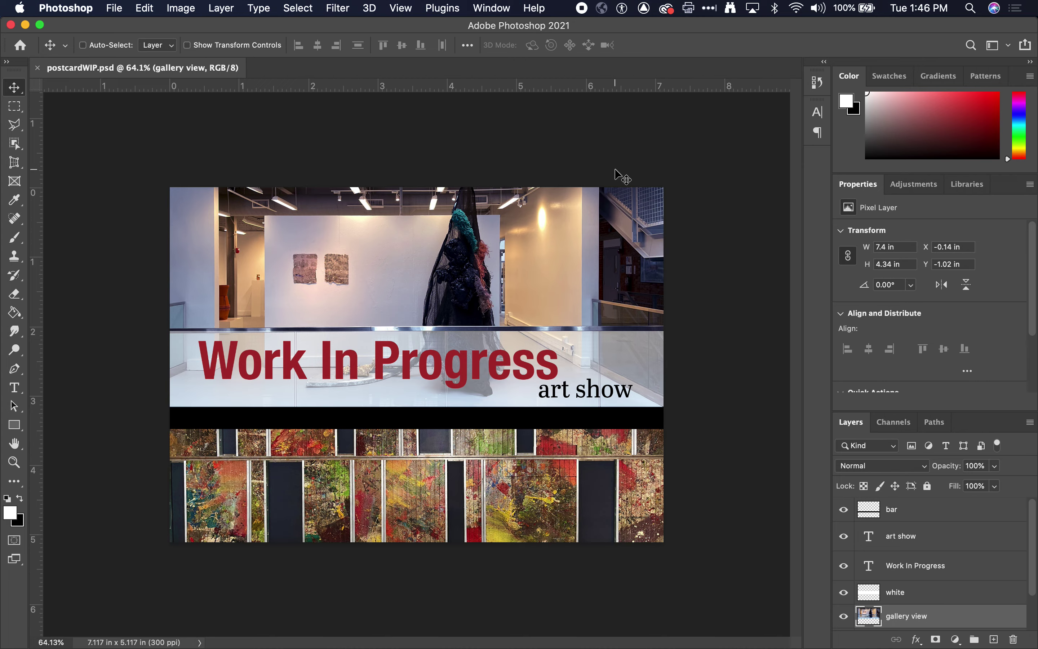
Preview postcardWIP.jpg and postcardWIP.psd on the Desktop with Quick Look.
key("super+Tab")
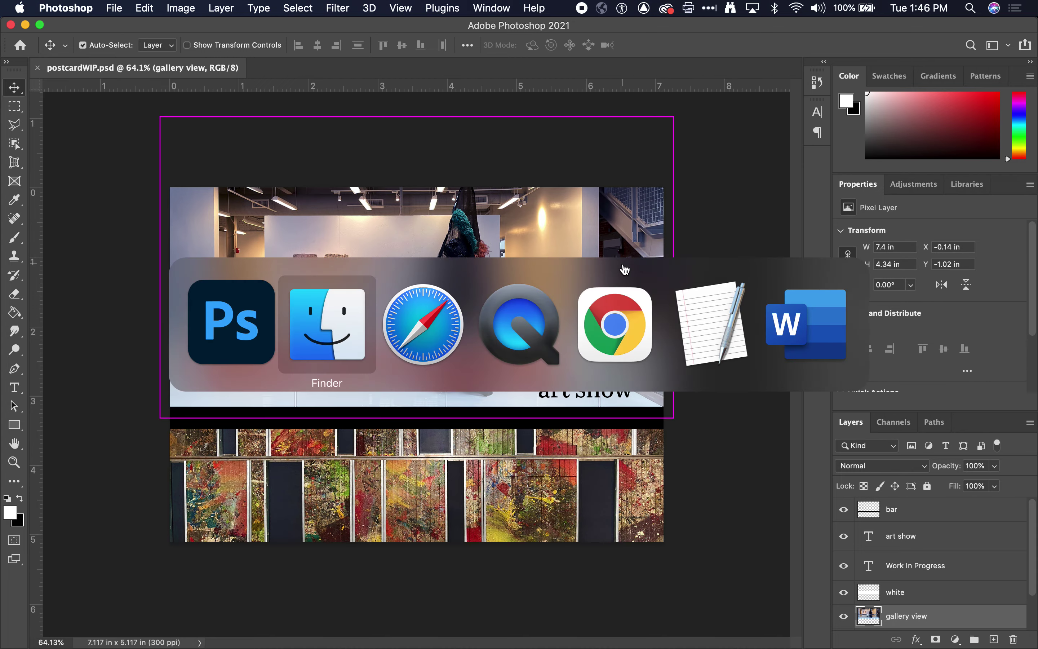
key("super+shift+d")
left_click(521, 255)
key("space")
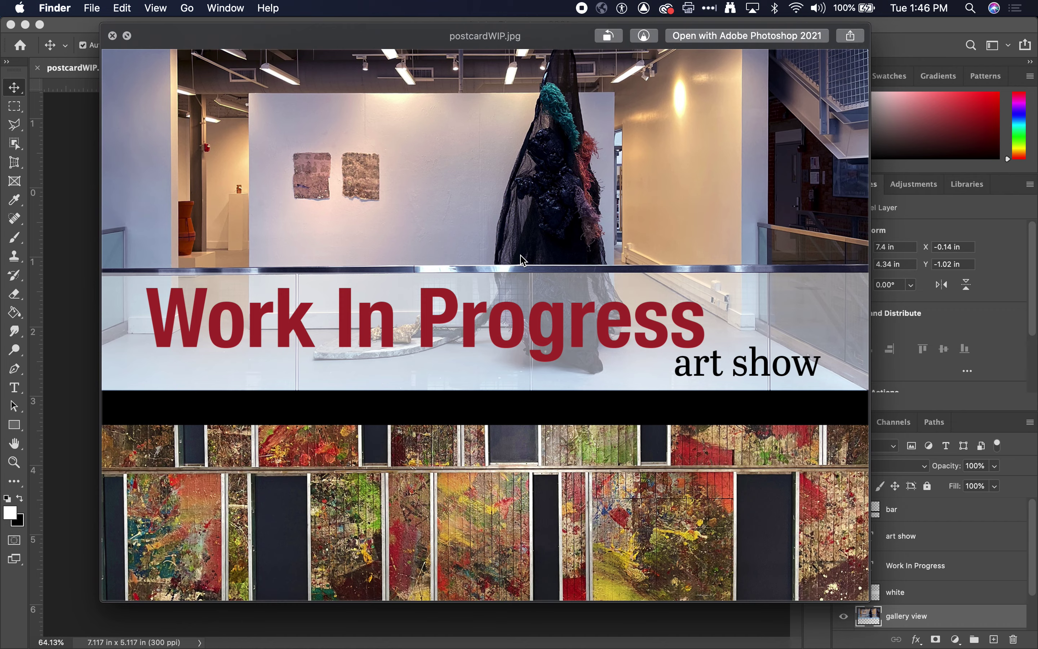
key("Right")
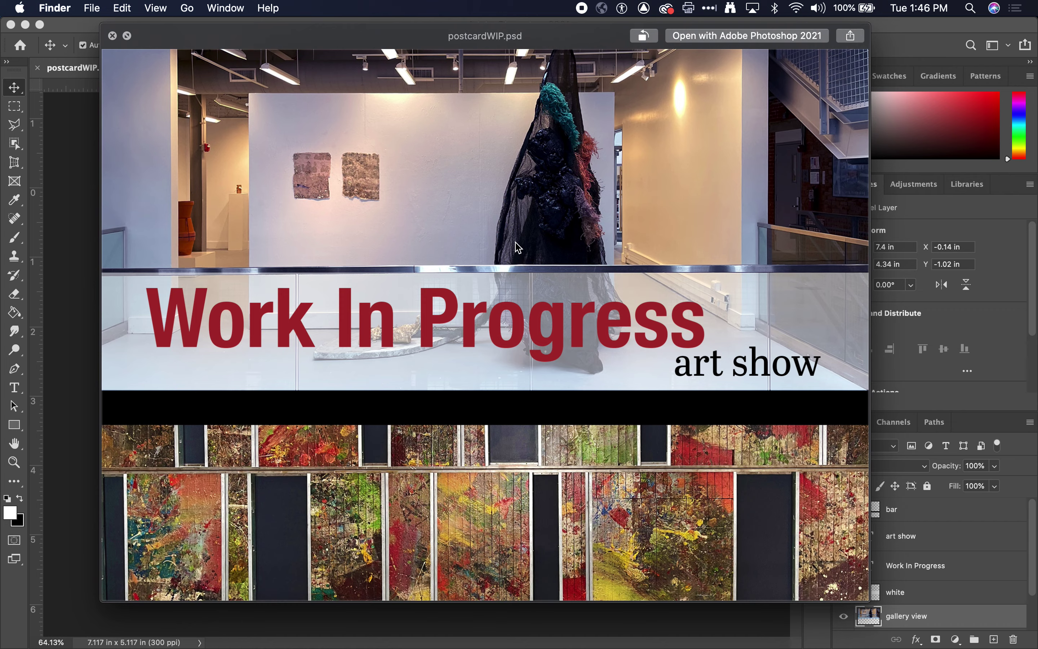
key("space")
Check the Size and Kind columns for both postcardWIP files in Finder.
scroll(623, 299, "right", 5)
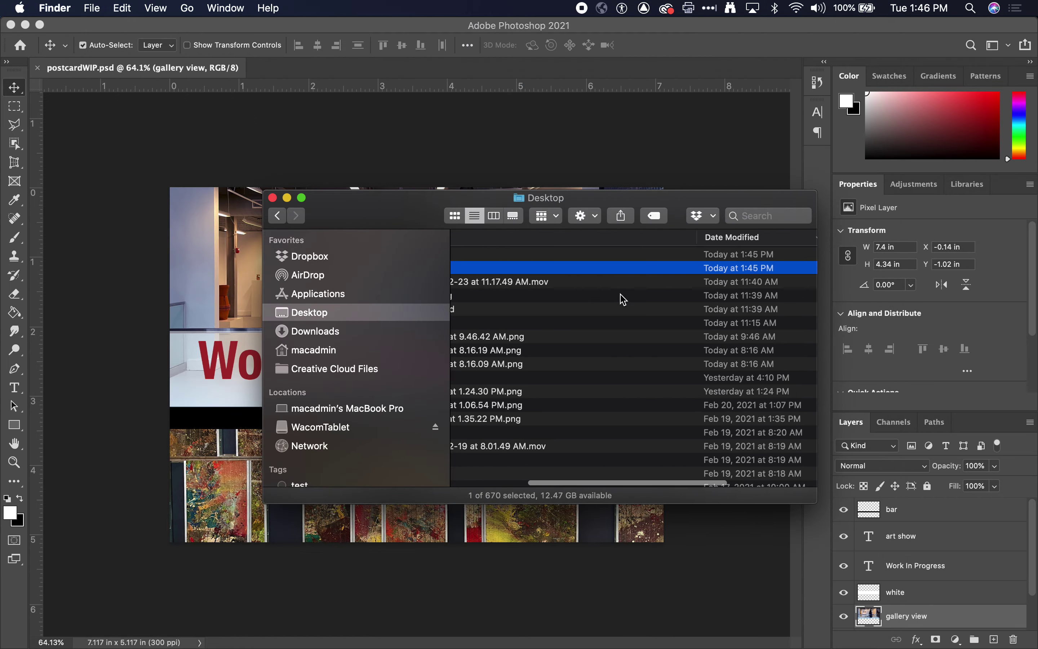
scroll(622, 299, "right", 3)
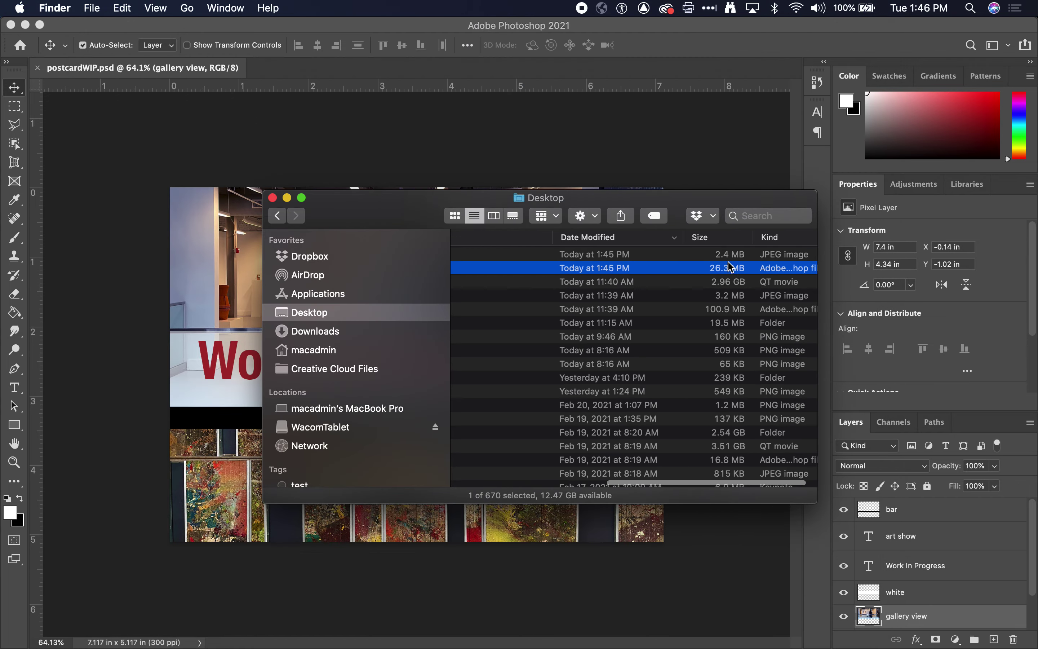
scroll(746, 257, "left", 8)
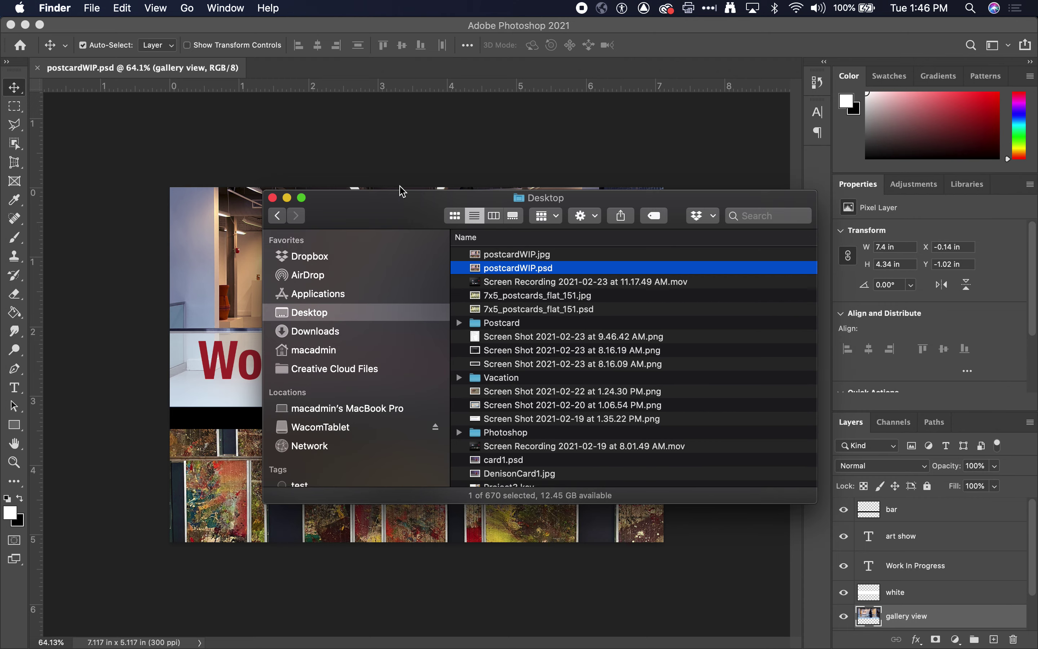
left_click_drag(403, 216, 330, 222)
key("super+Tab")
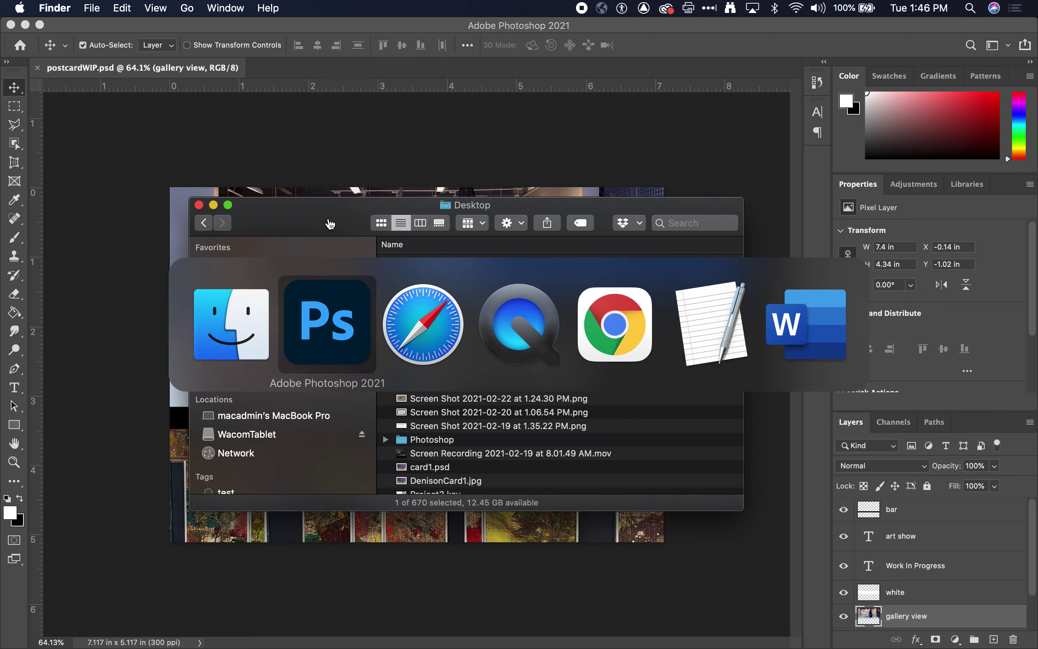
Back in Vistaprint, close the specs panel and start a 5x7 horizontal postcard.
key("super+Tab")
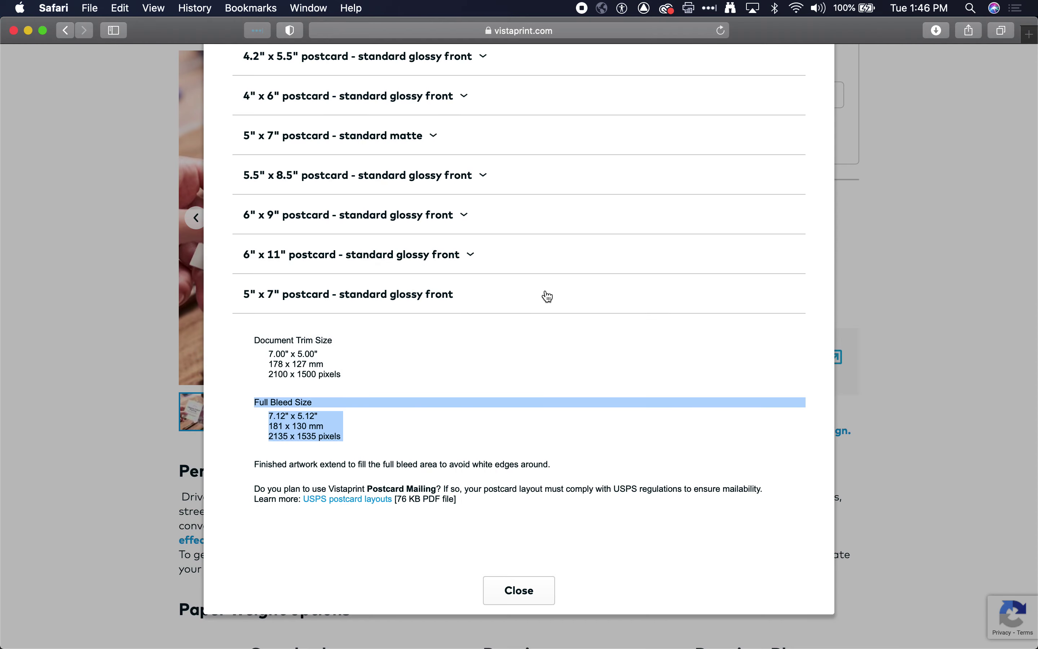
key("Escape")
scroll(570, 336, "down", 7)
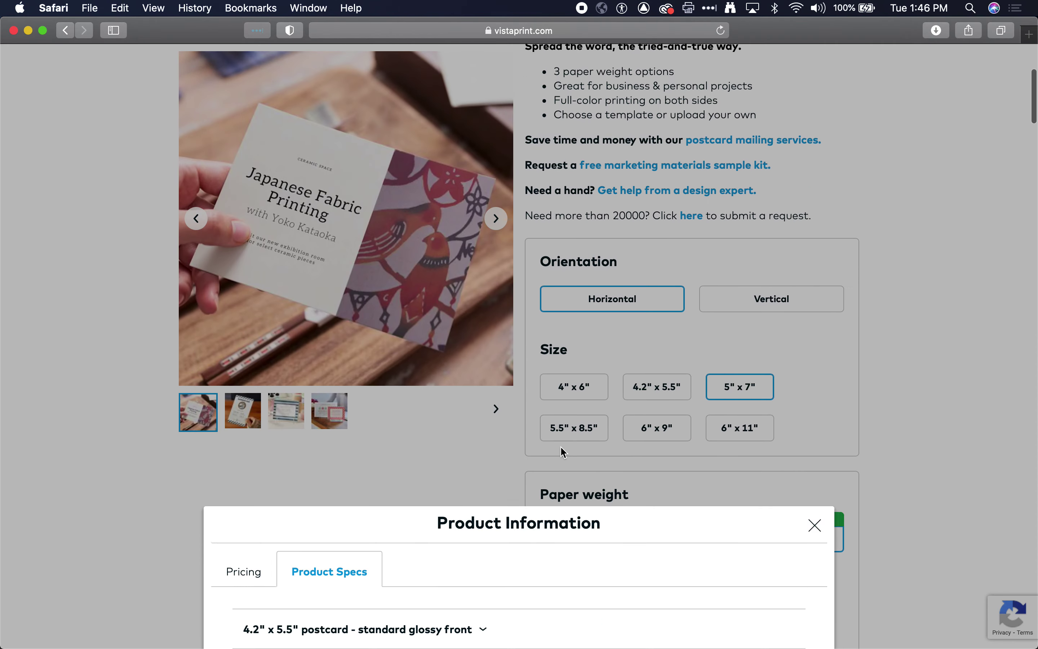
scroll(733, 532, "down", 2)
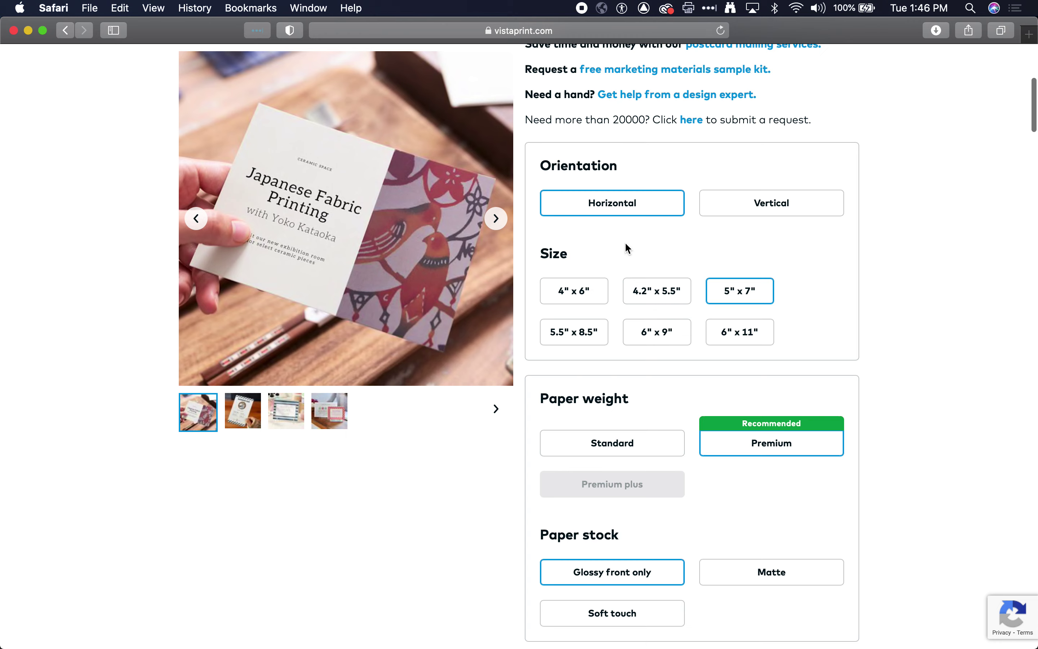
scroll(708, 407, "down", 4)
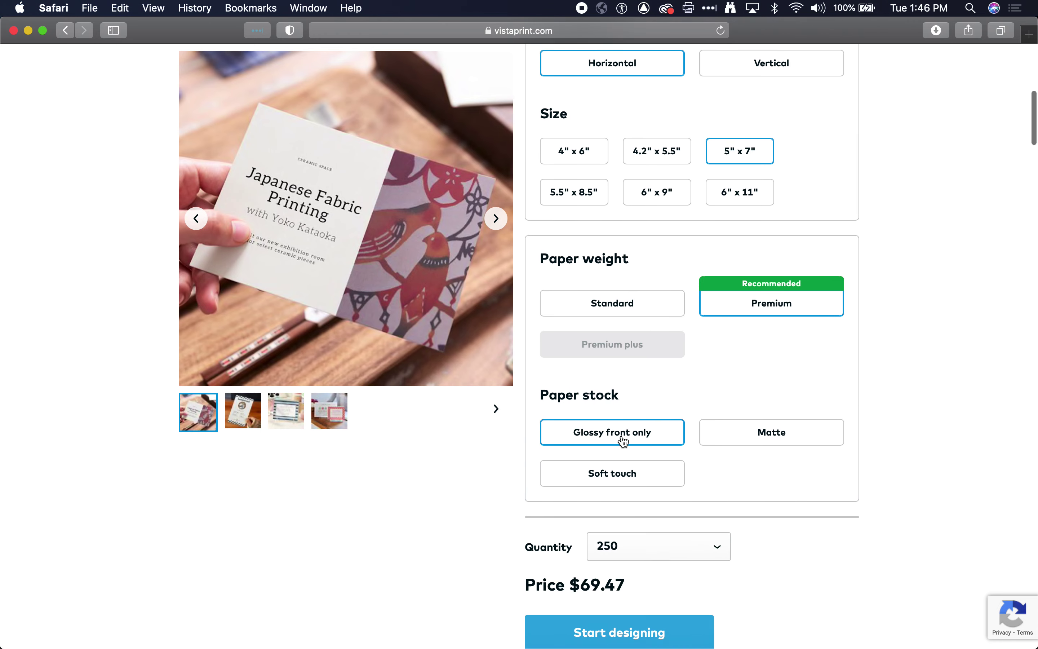
scroll(653, 483, "down", 2)
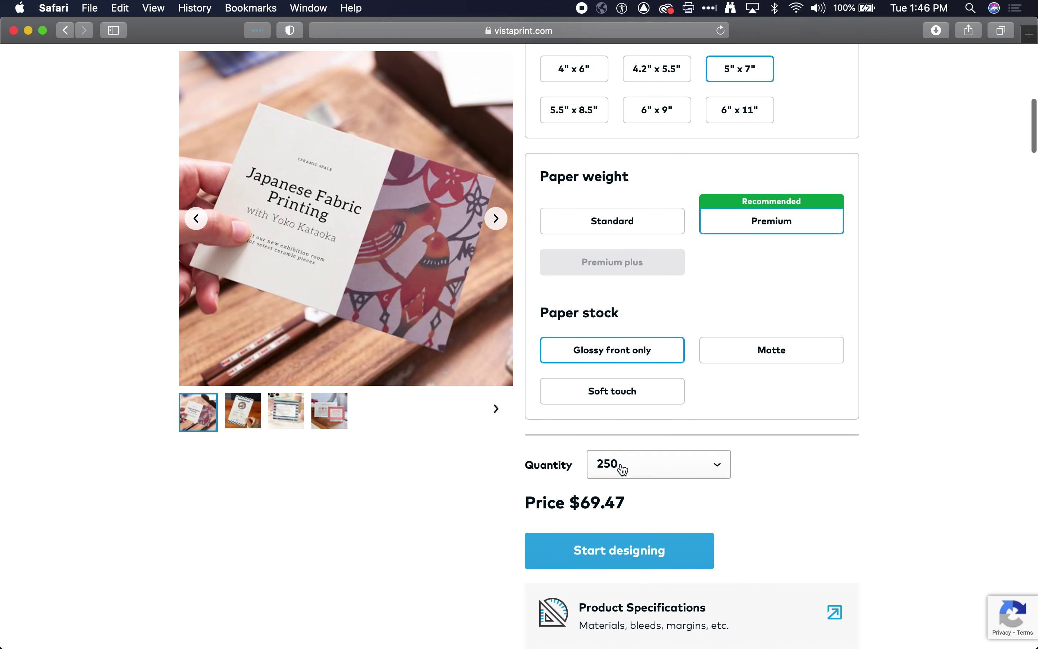
scroll(757, 386, "down", 1)
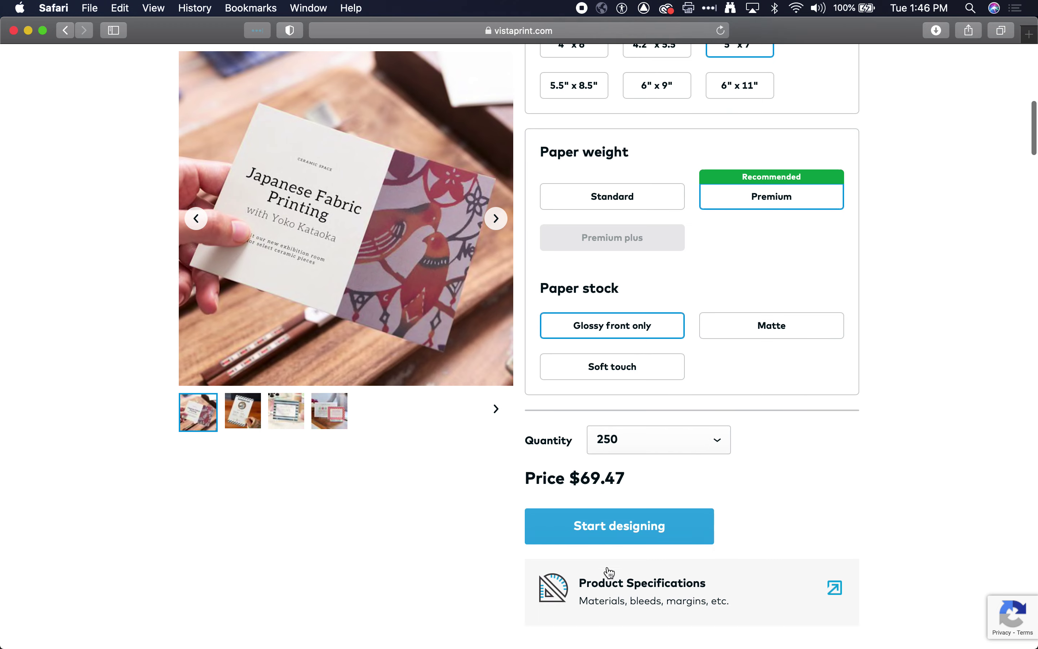
left_click(642, 529)
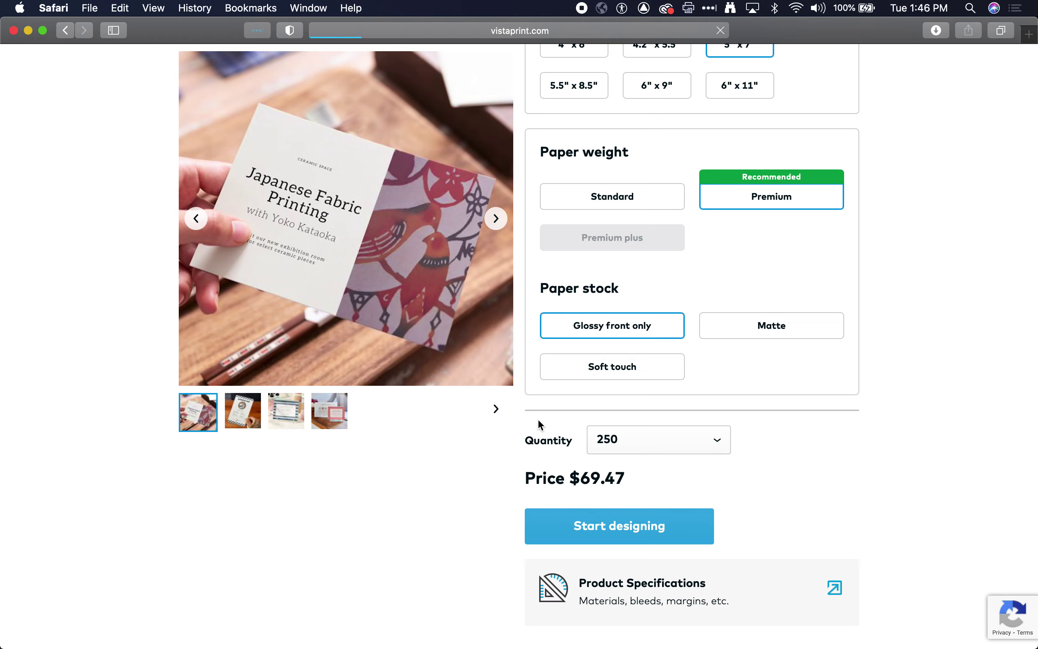
Choose 'Upload It' under 'Use your complete design' to open the studio.
scroll(361, 431, "down", 3)
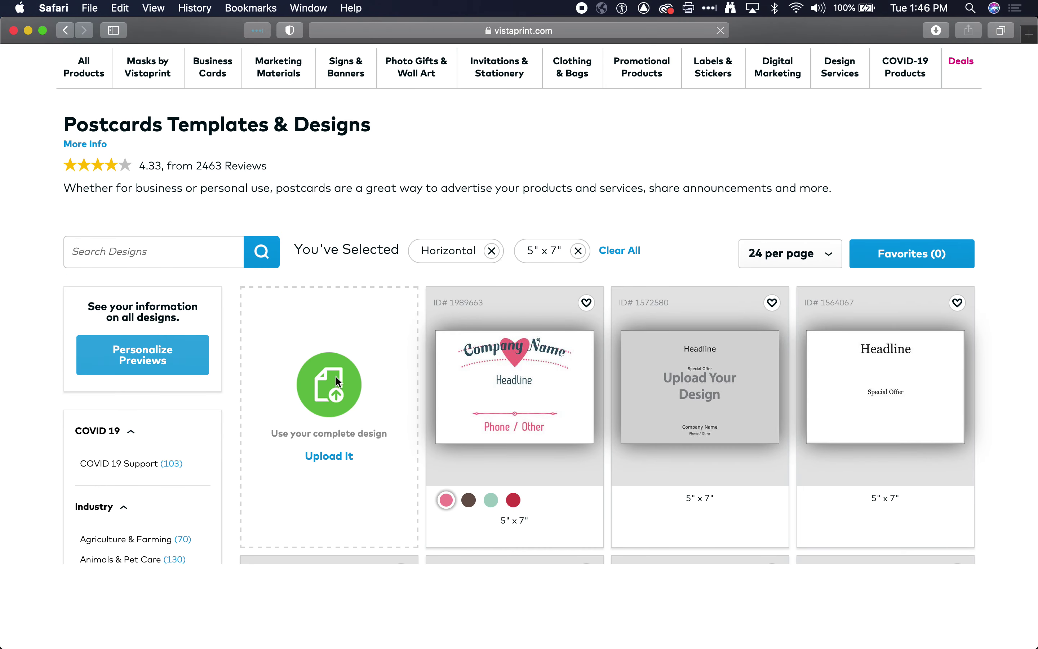
scroll(335, 448, "down", 1)
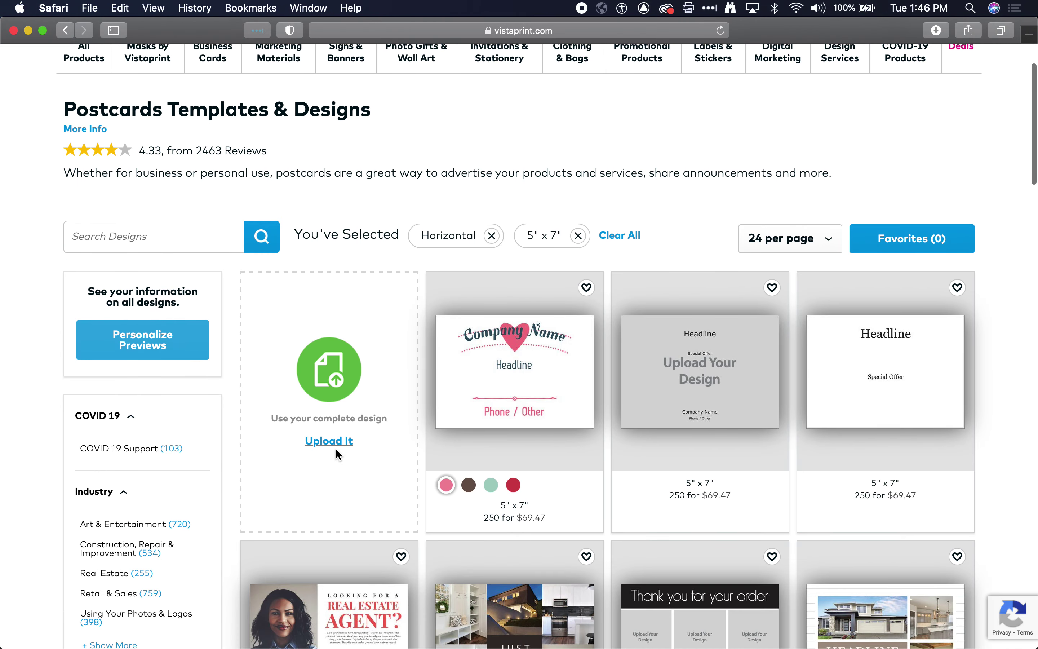
left_click(354, 419)
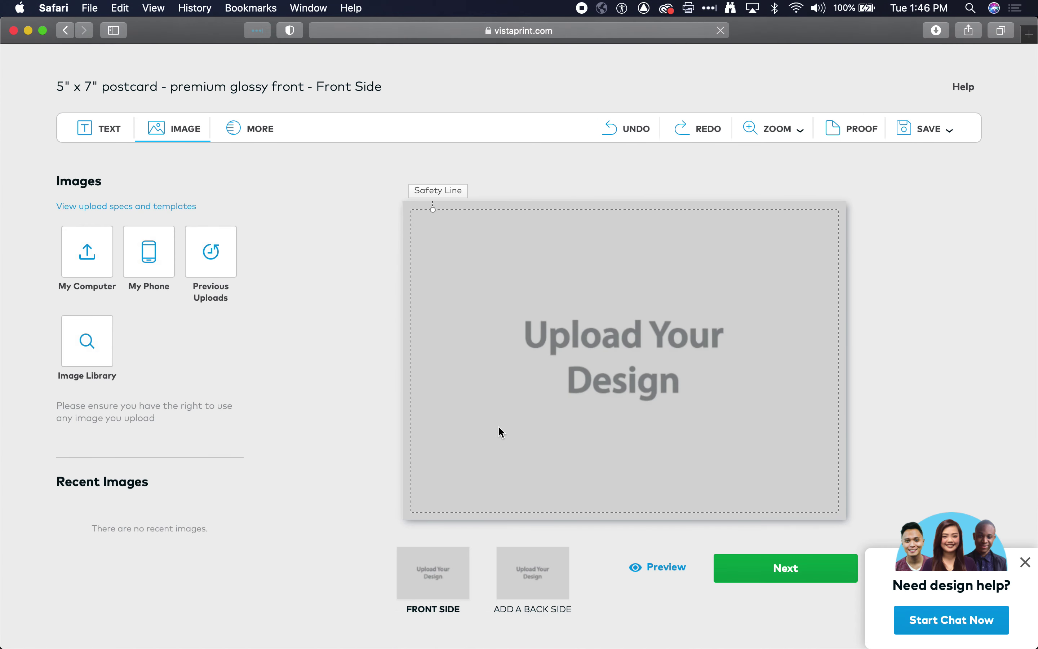
Add a back side to the postcard printed in grayscale.
scroll(463, 454, "down", 2)
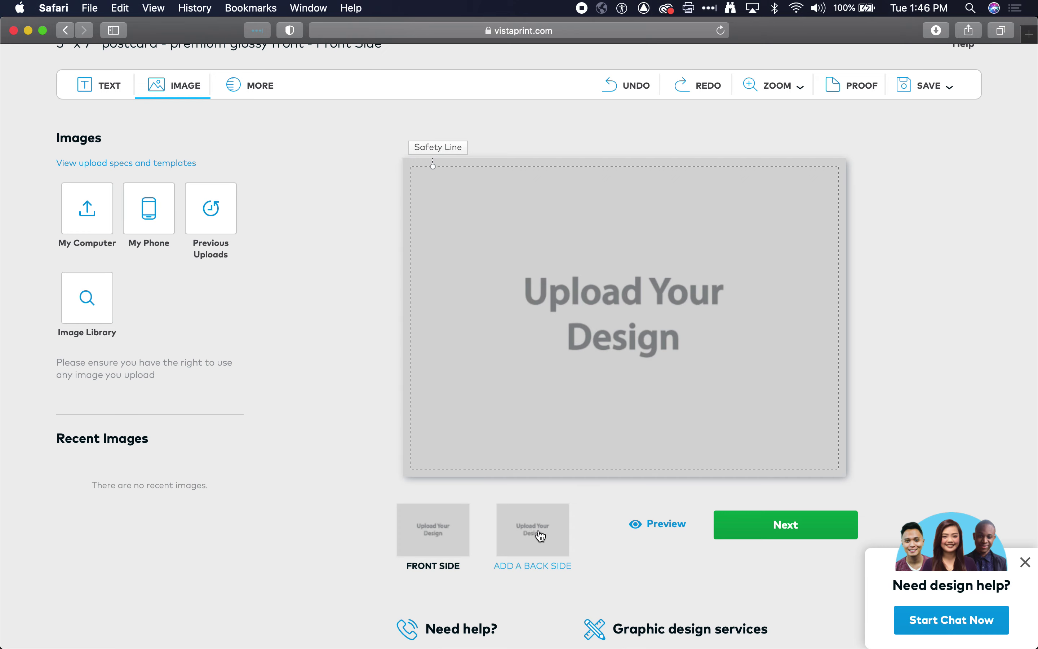
left_click(539, 534)
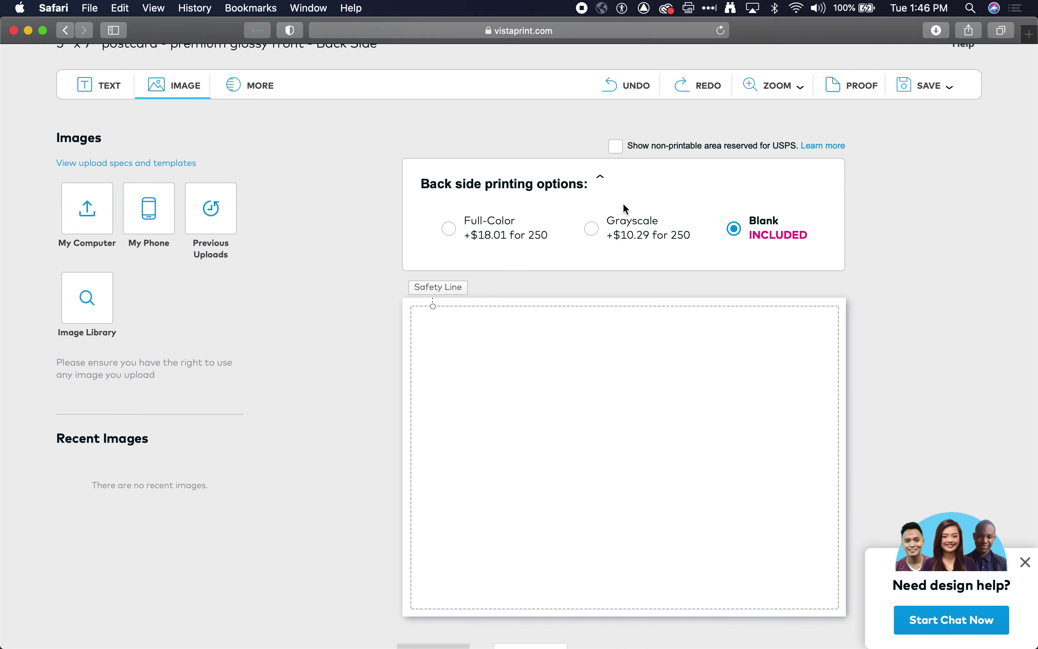
left_click(591, 228)
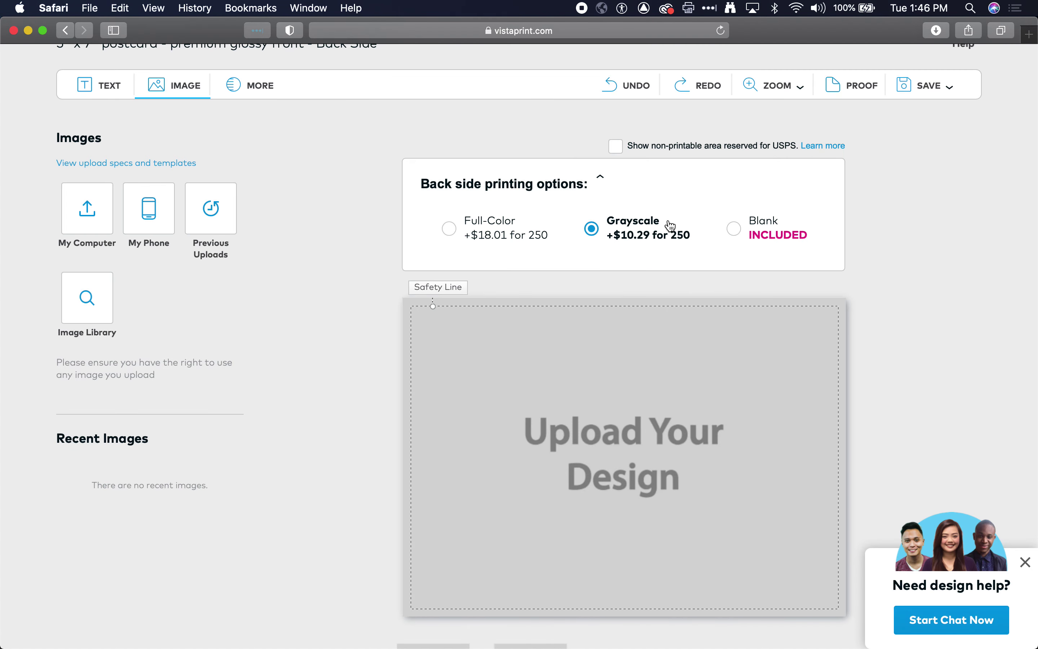
Return to the front side and upload postcardWIP.jpg from My Computer.
scroll(669, 226, "down", 3)
left_click(447, 563)
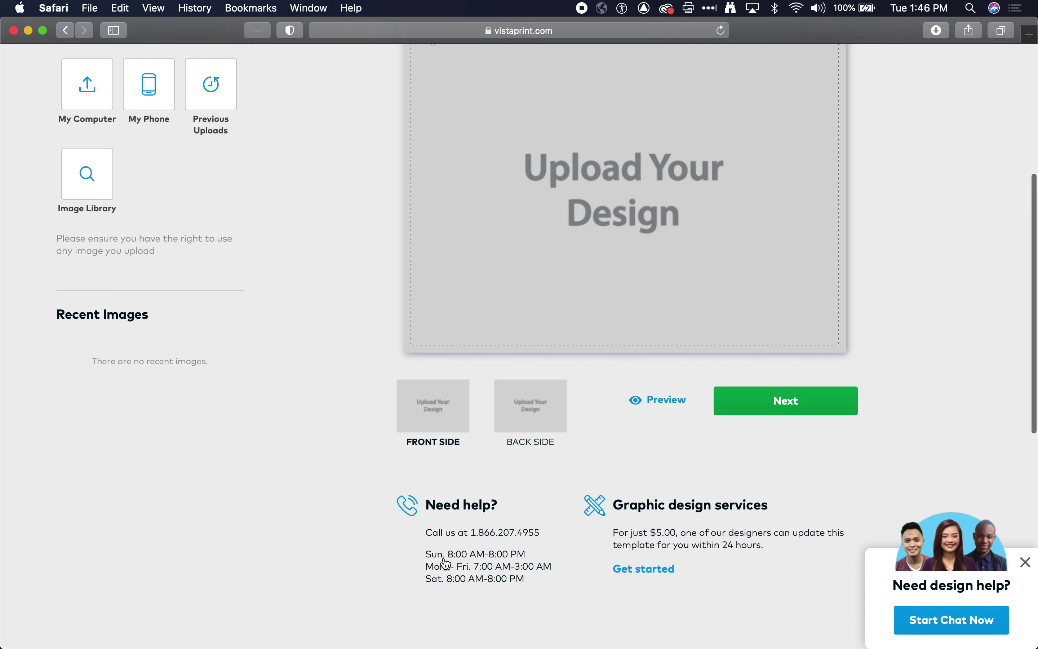
scroll(671, 393, "up", 2)
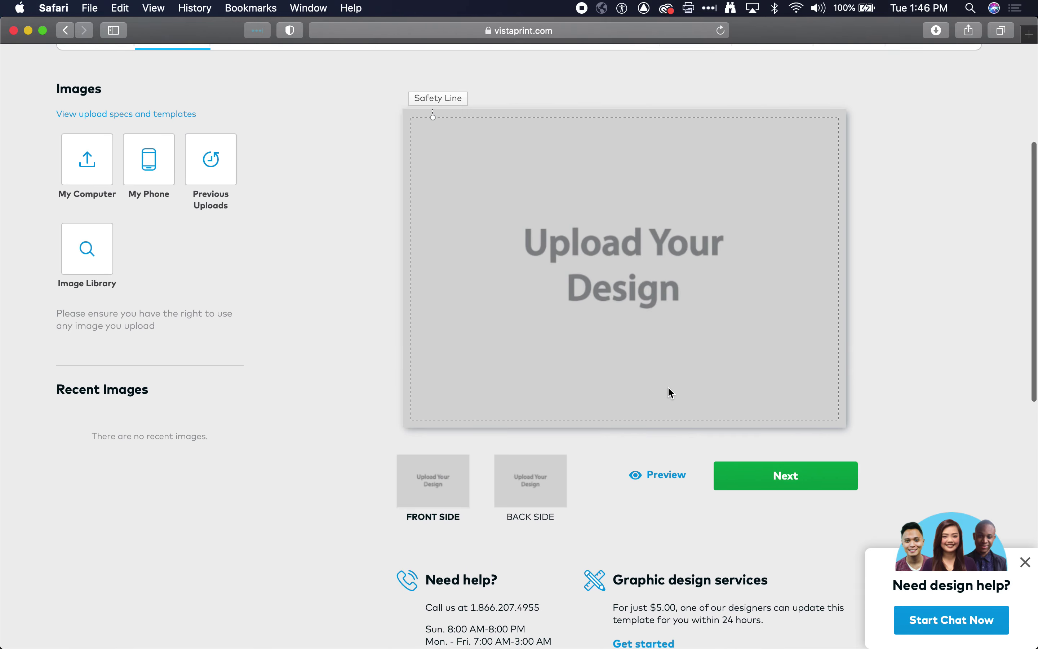
left_click(93, 166)
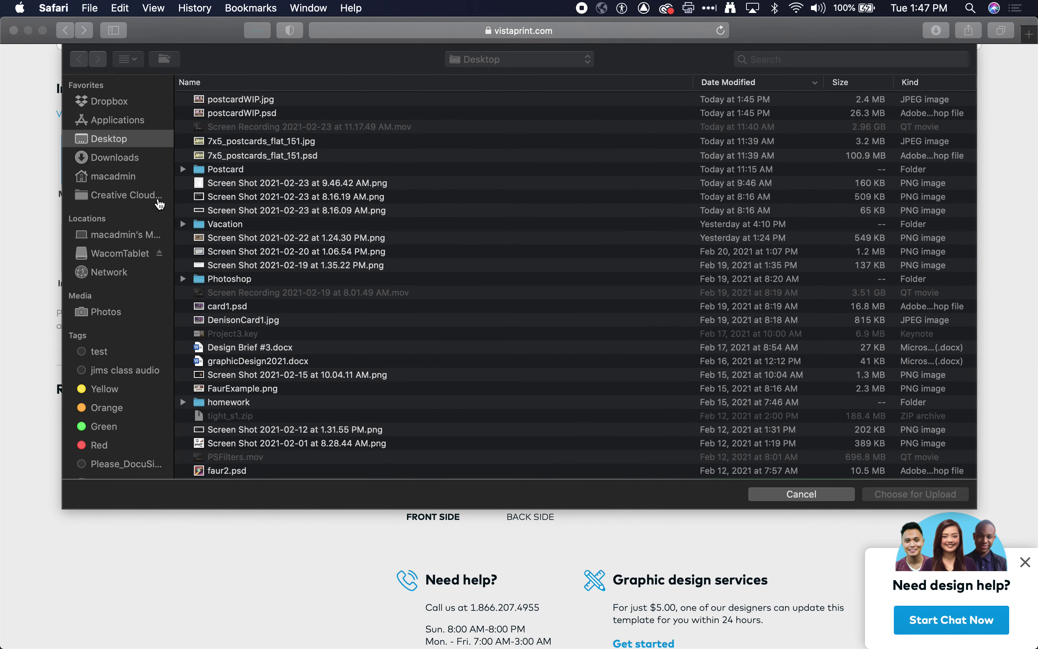
left_click(245, 99)
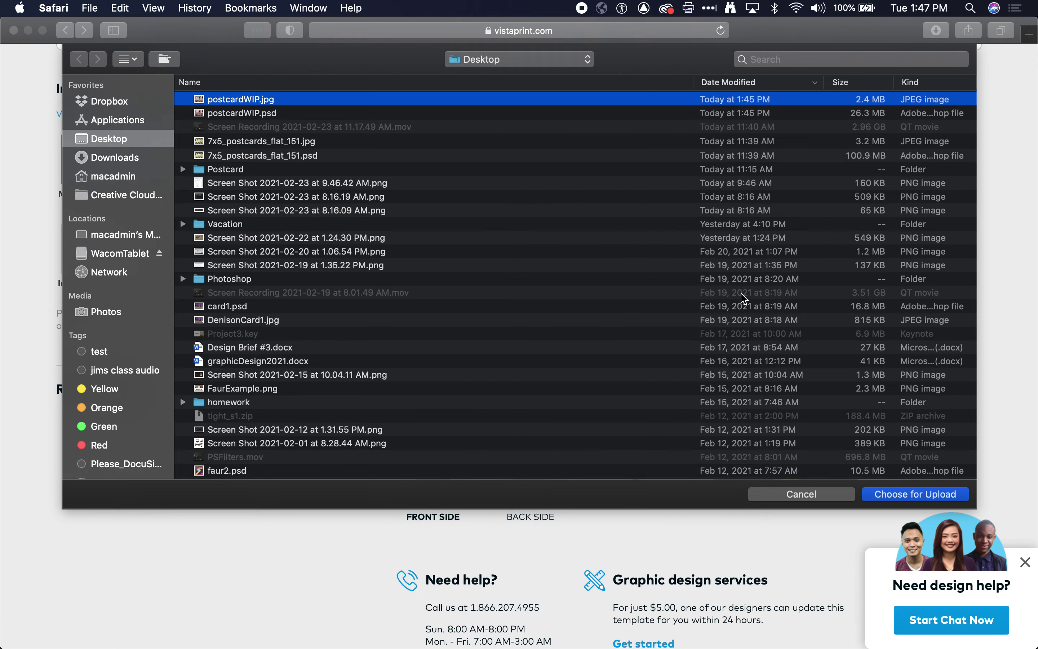
left_click(886, 489)
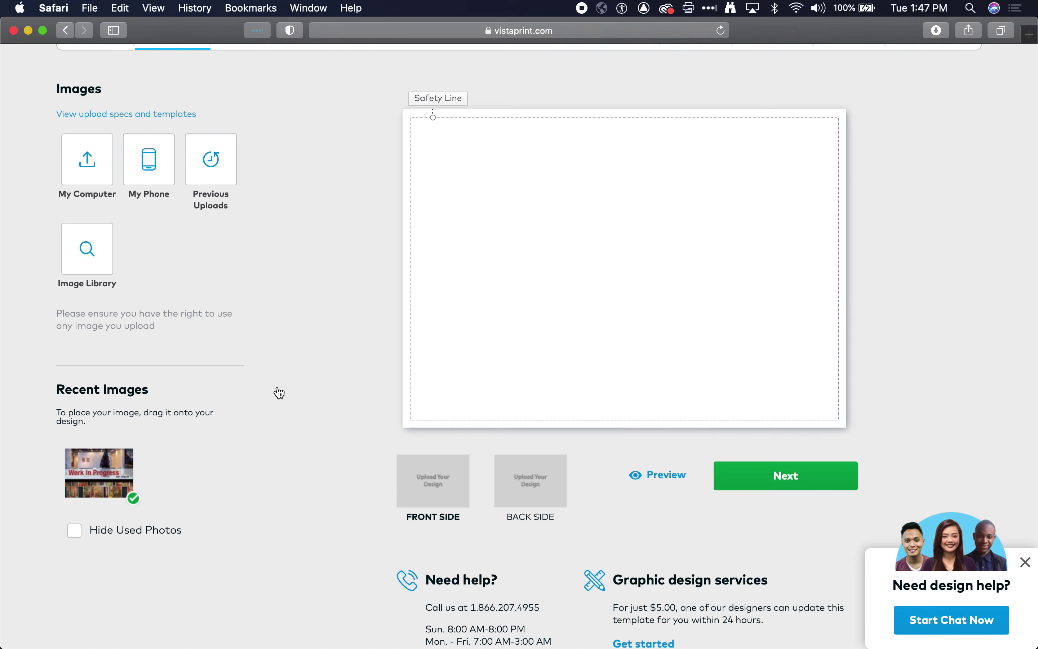
Place the Work In Progress image on the front, leave the back blank, and continue to review.
left_click(131, 492)
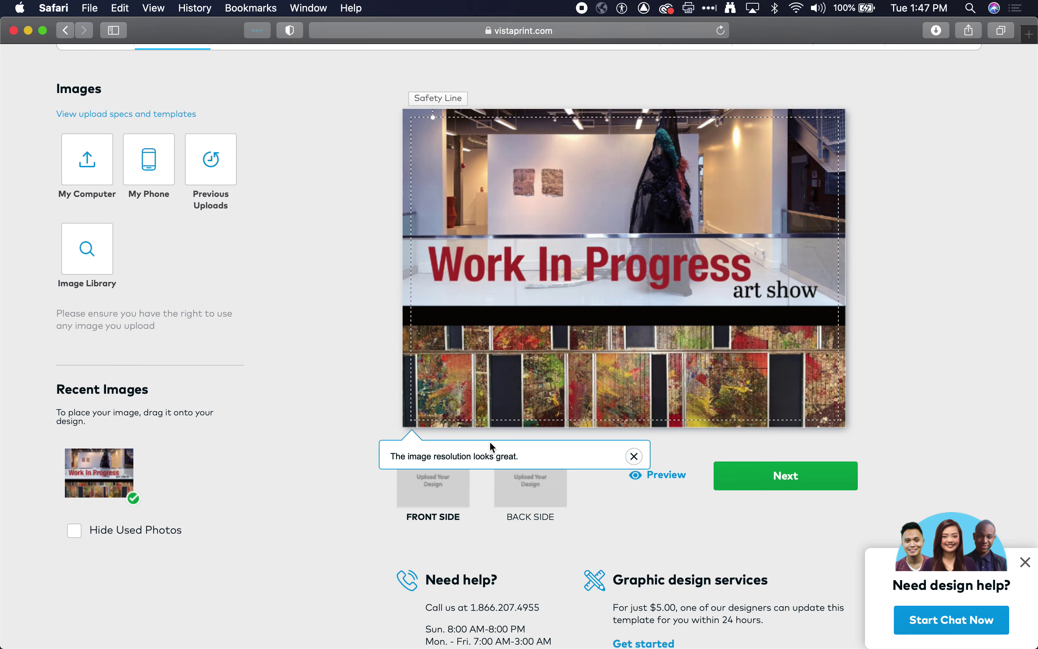
scroll(498, 450, "down", 2)
scroll(565, 423, "down", 2)
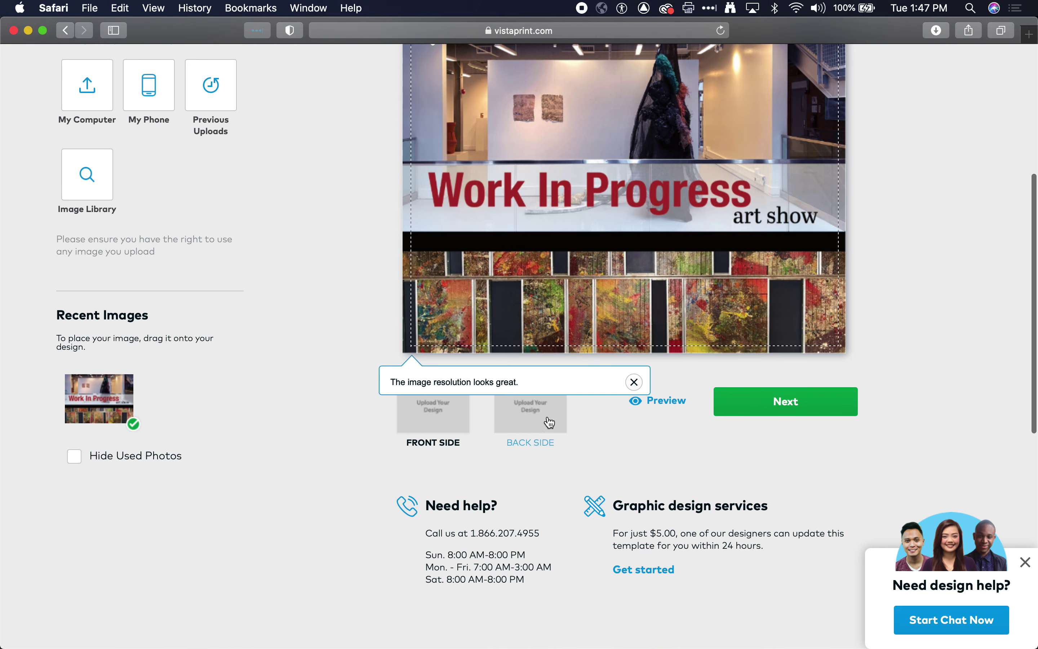
left_click(793, 411)
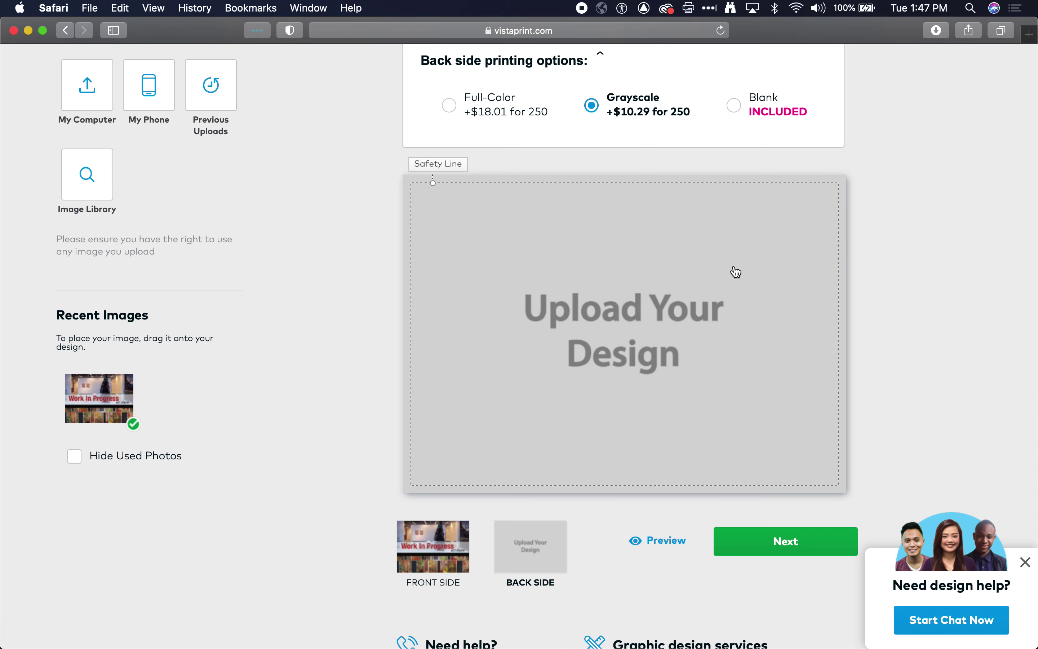
scroll(596, 379, "down", 3)
scroll(594, 378, "down", 1)
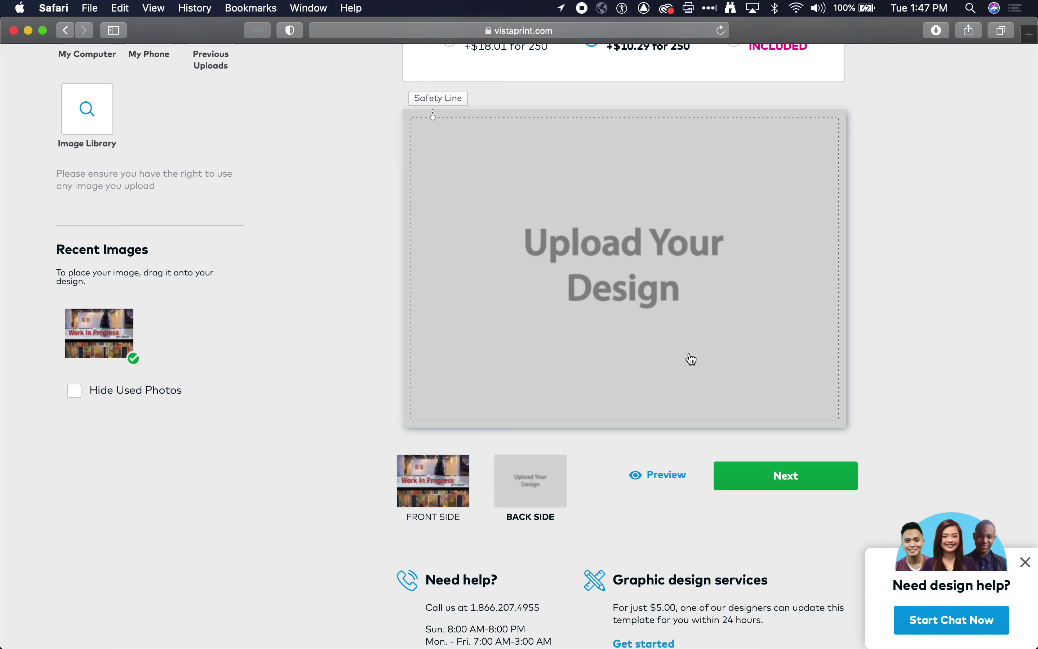
left_click(778, 482)
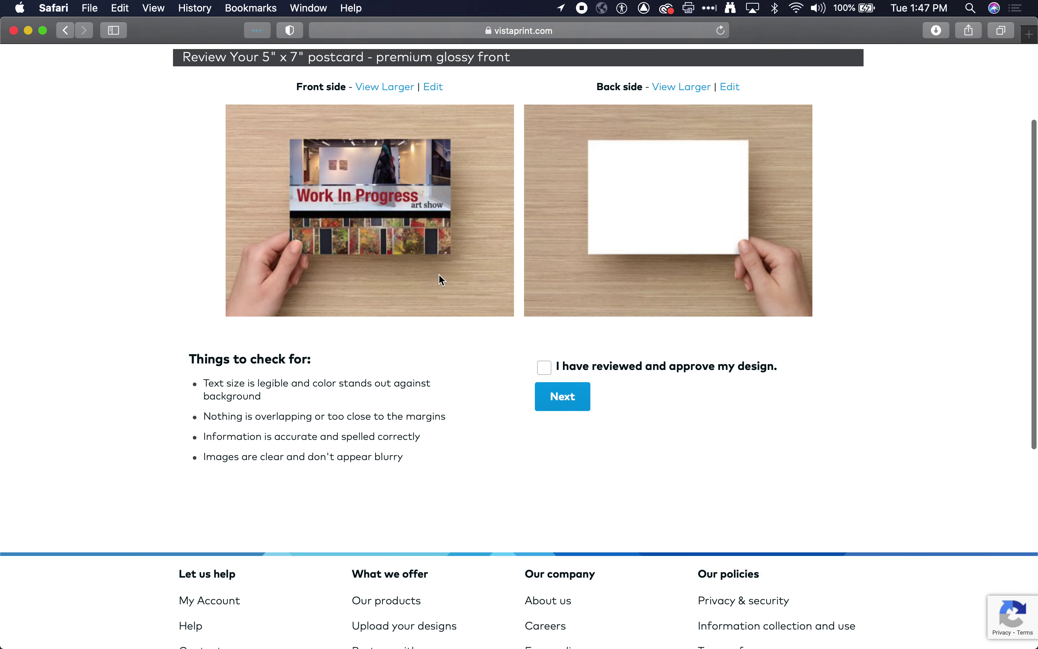
View the front side larger, close the preview, and return to Photoshop.
scroll(442, 279, "up", 2)
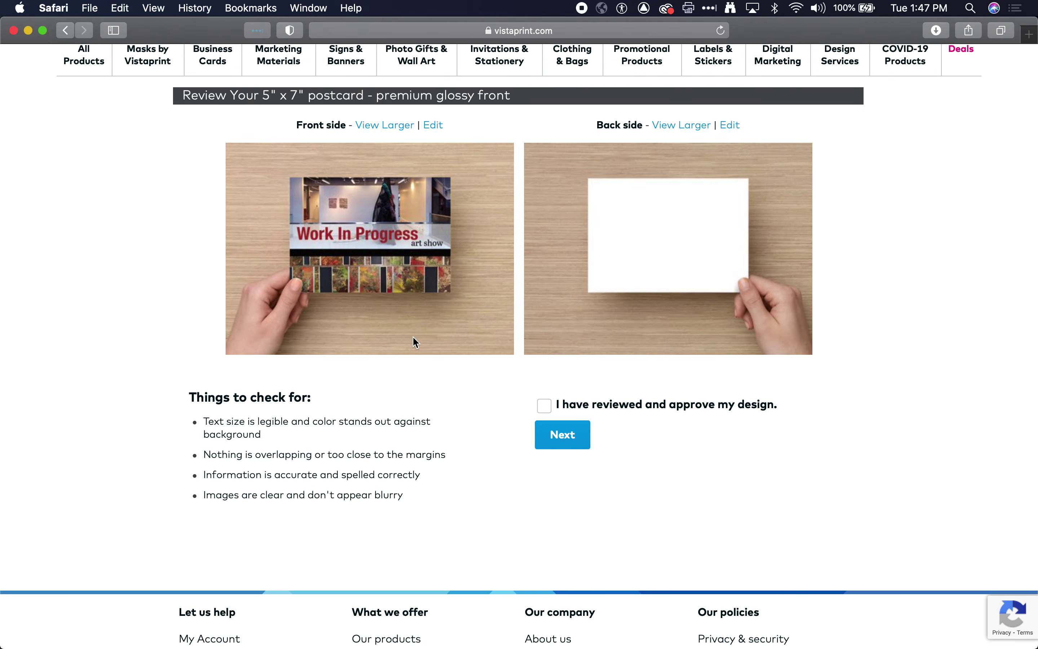
left_click(392, 131)
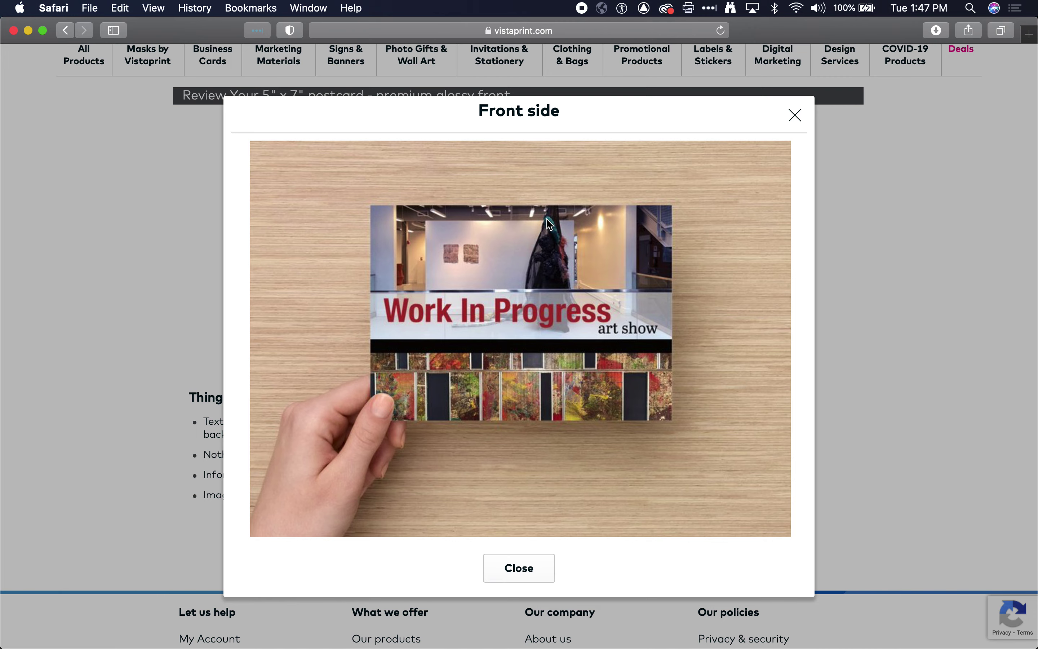
left_click(794, 115)
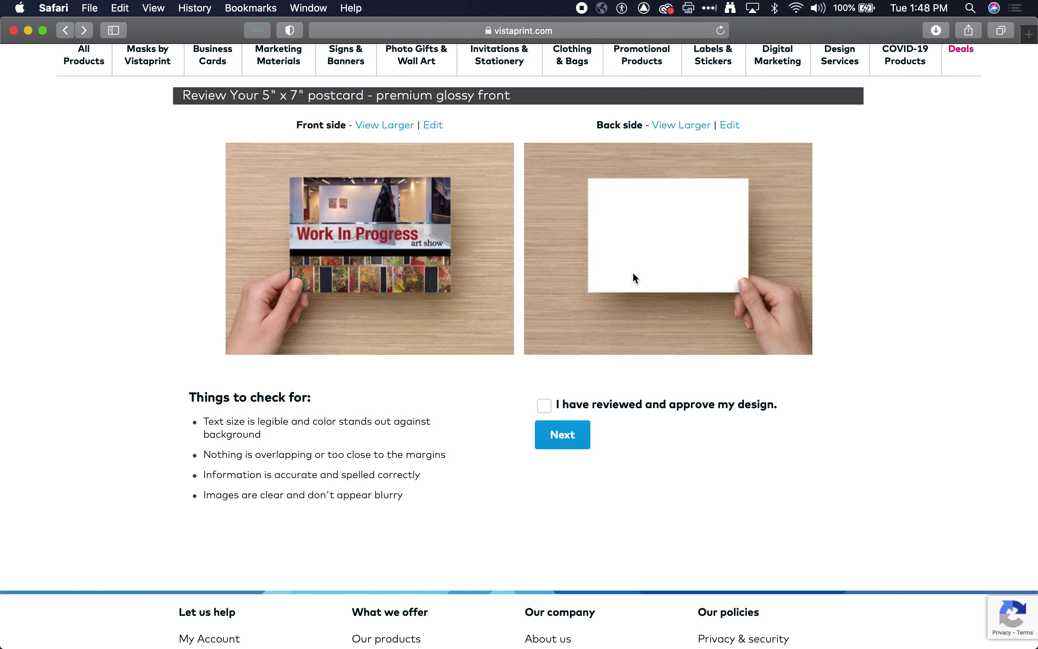
scroll(633, 275, "up", 2)
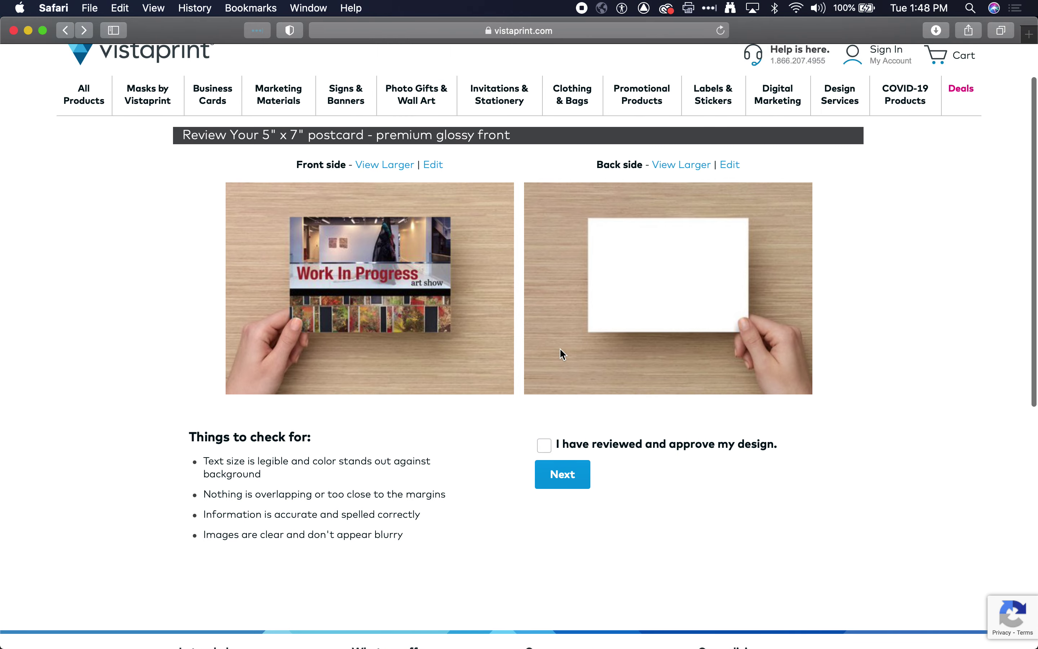
scroll(702, 414, "down", 1)
scroll(640, 395, "up", 3)
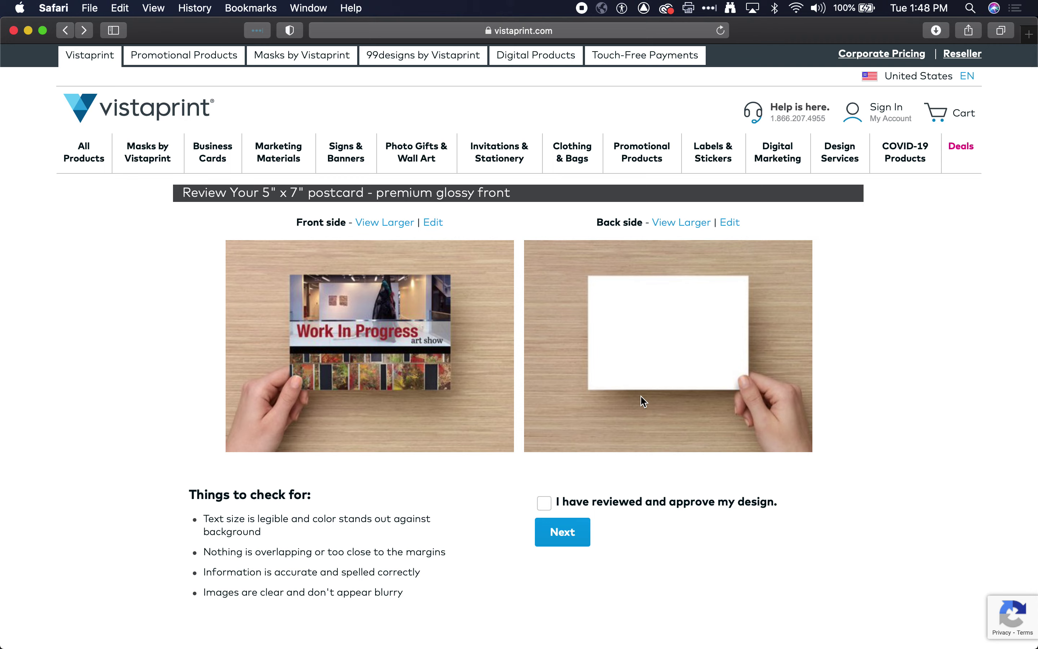
key("super+Tab")
key("super+Tab")
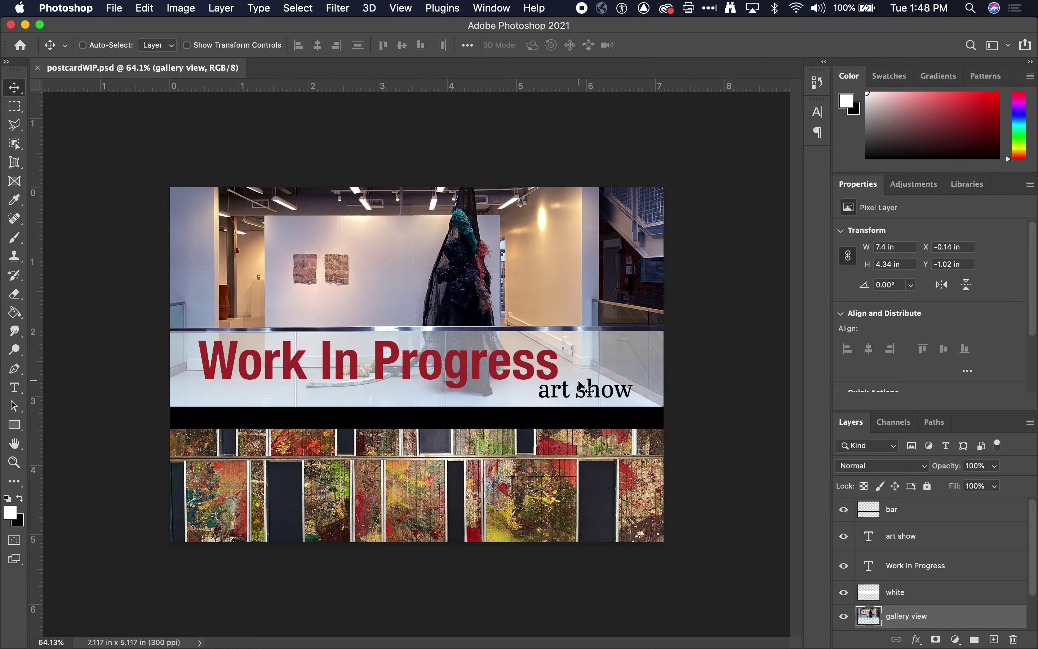
scroll(909, 537, "down", 2)
scroll(909, 537, "up", 2)
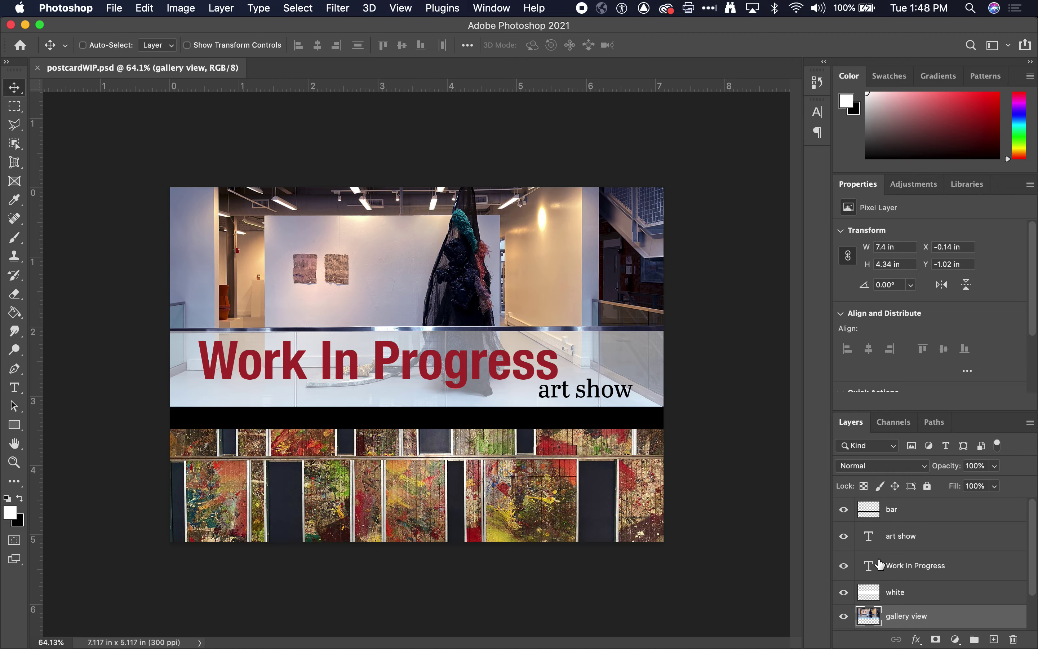